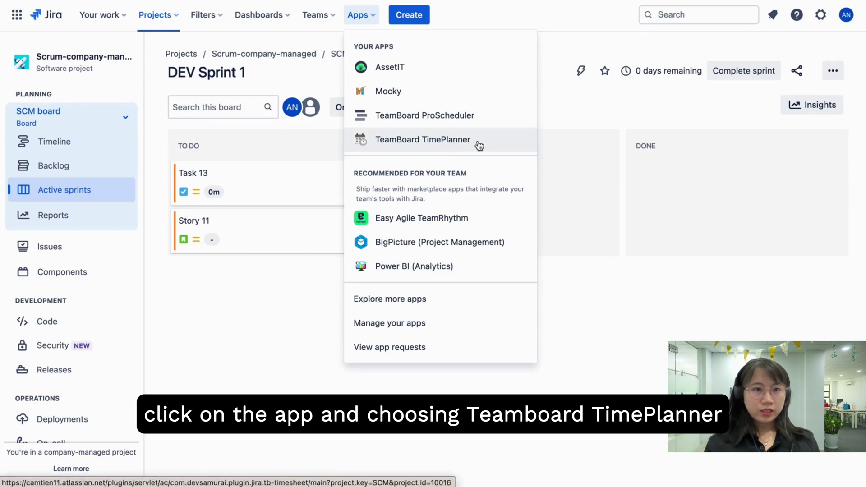
Open TeamBoard TimePlanner and set the Dashboard time range to This month (July 2023).
click(478, 143)
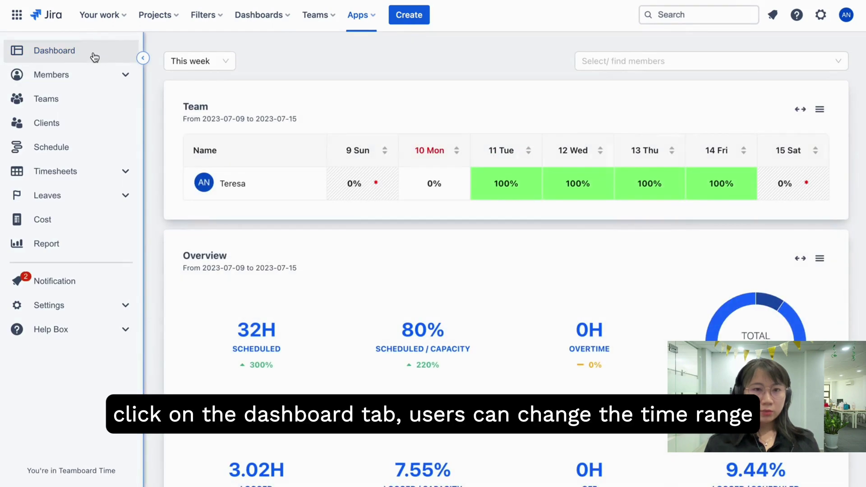
click(225, 61)
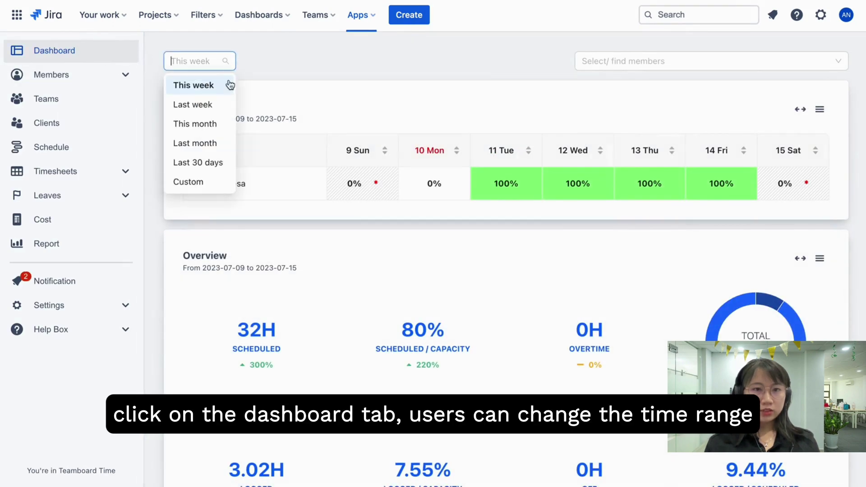
click(213, 128)
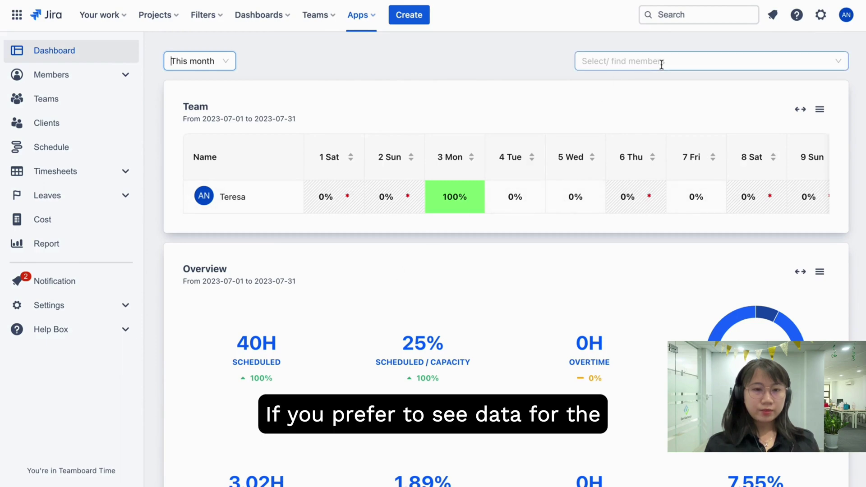
Show all team members on the Dashboard, giving 152H scheduled at 20% of capacity.
click(681, 62)
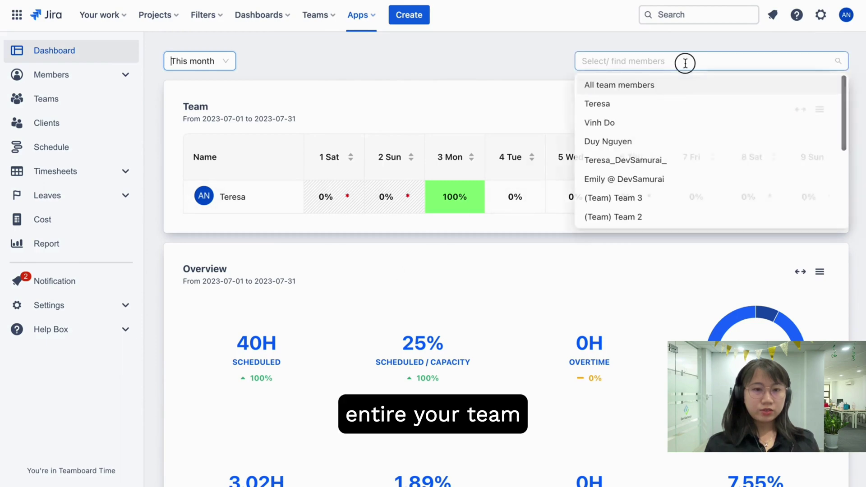
click(666, 92)
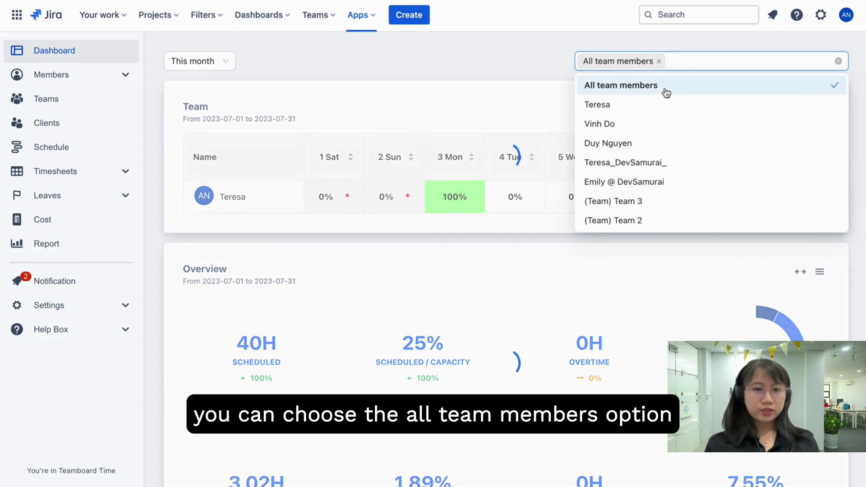
click(499, 103)
scroll(495, 268, down, 3)
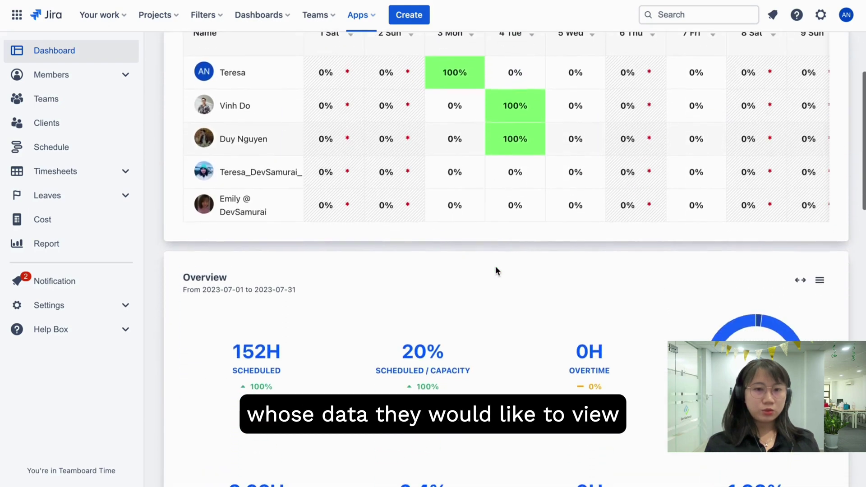
scroll(495, 271, up, 3)
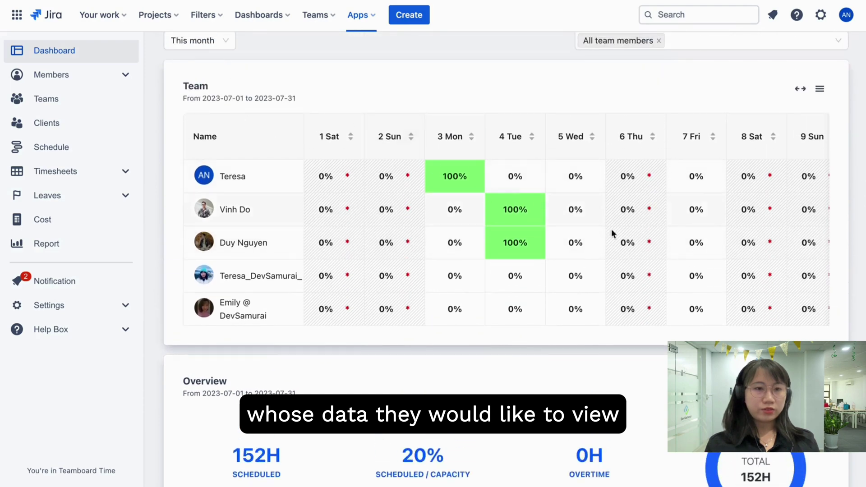
scroll(419, 304, down, 2)
scroll(418, 304, up, 1)
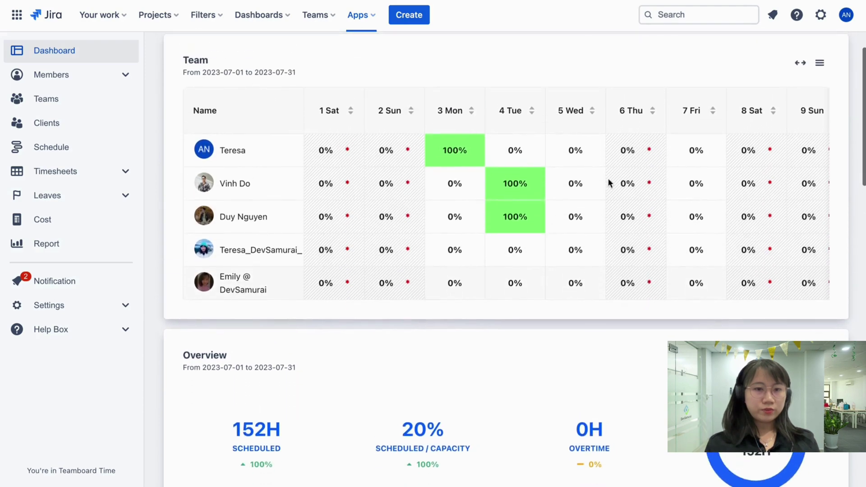
Bring up the Team panel's Export to Image menu and move down to the Schedule panel.
click(819, 63)
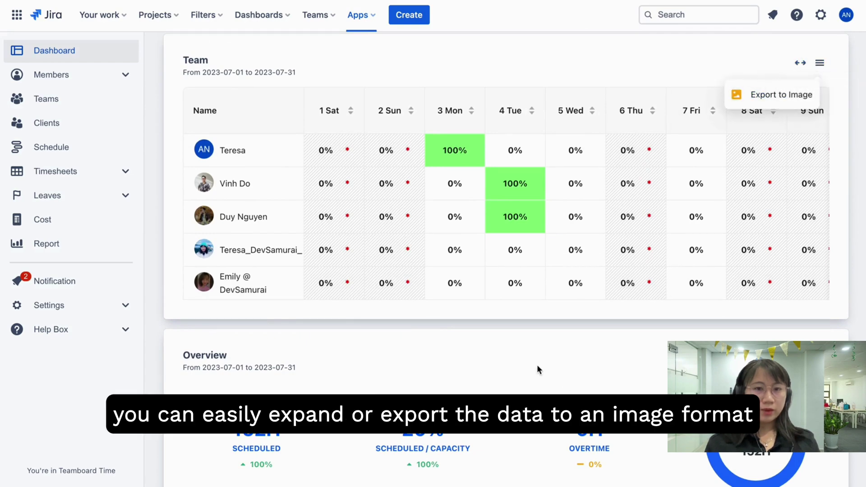
scroll(537, 364, down, 3)
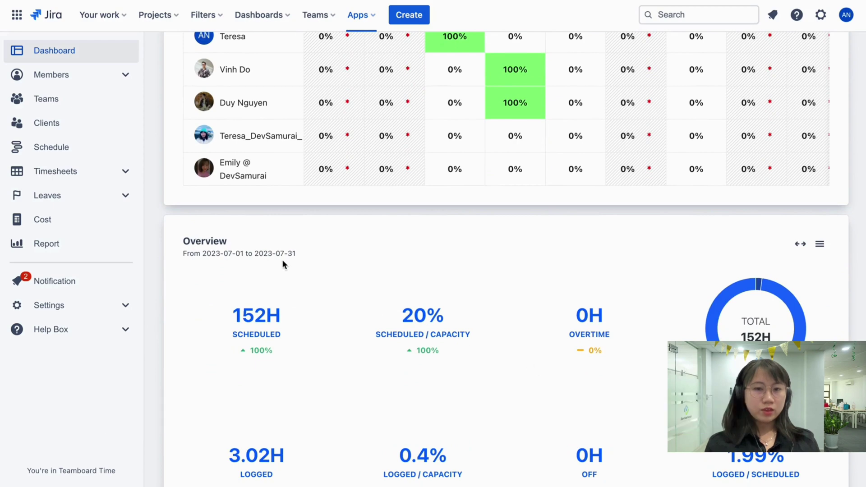
scroll(283, 260, down, 3)
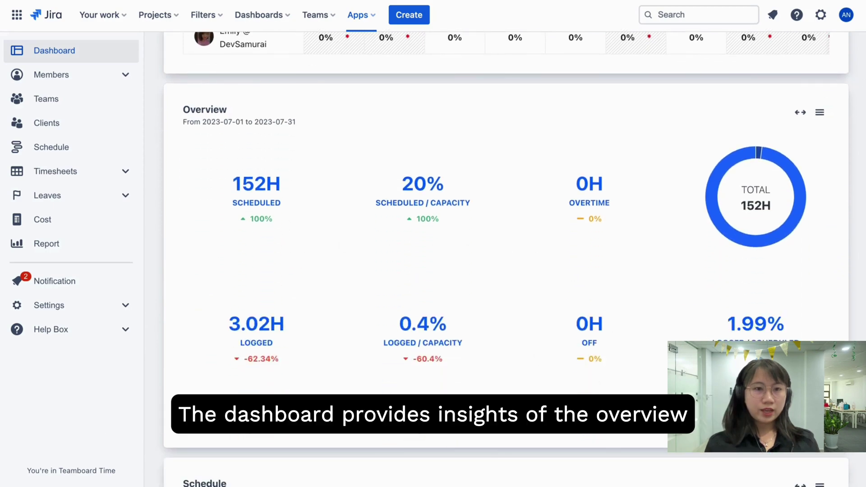
scroll(479, 401, down, 1)
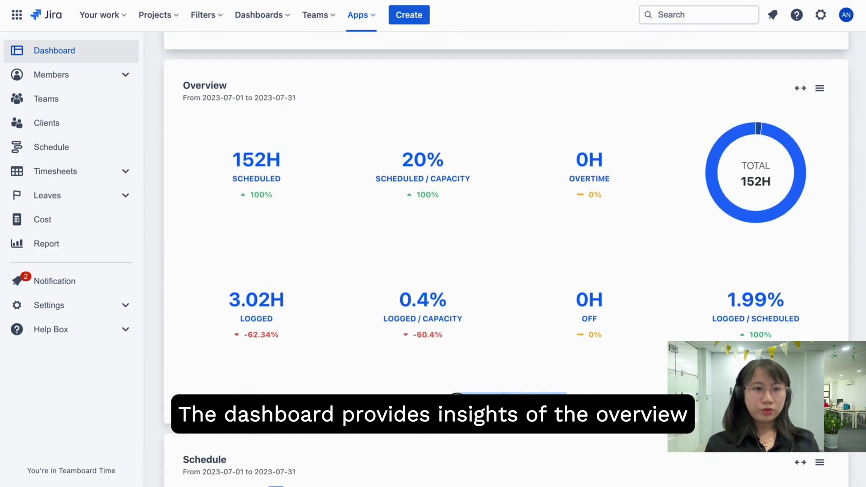
scroll(456, 399, down, 4)
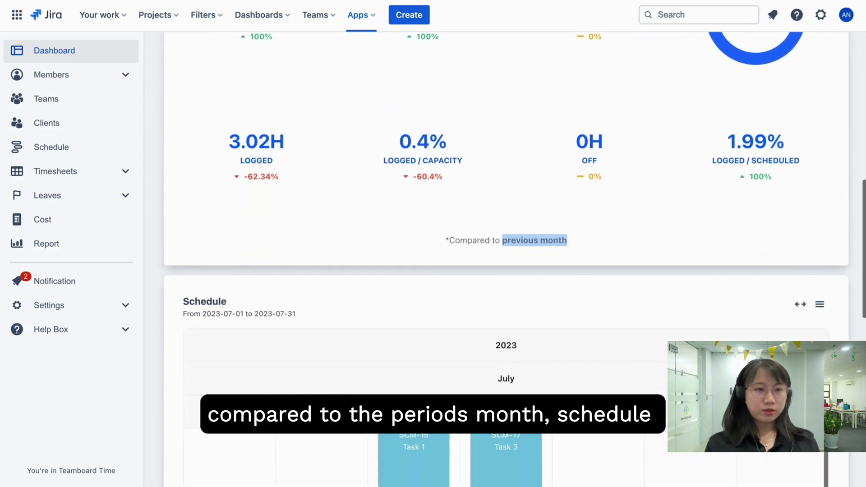
scroll(454, 327, down, 5)
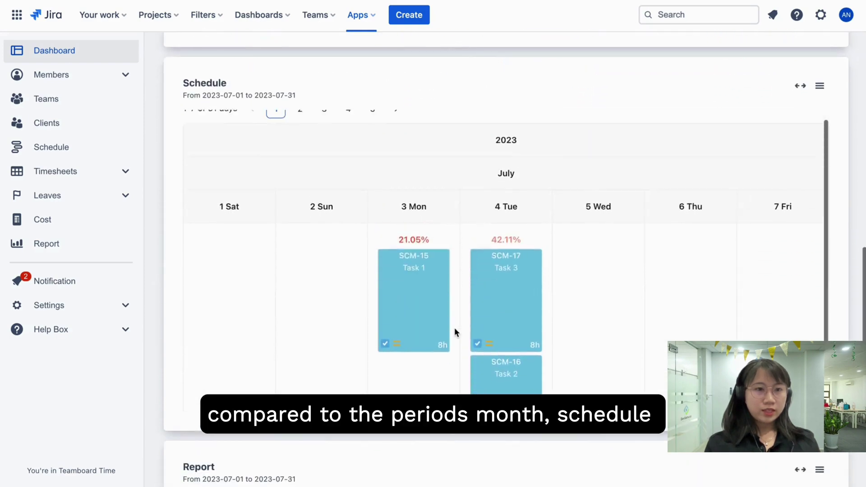
Switch the schedule to page 2 (July 8–14) and review the updated Report.
click(300, 120)
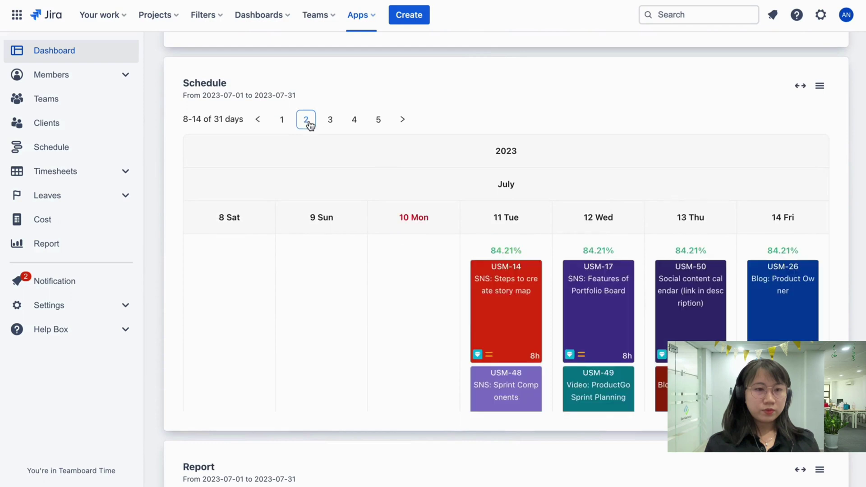
scroll(582, 315, down, 4)
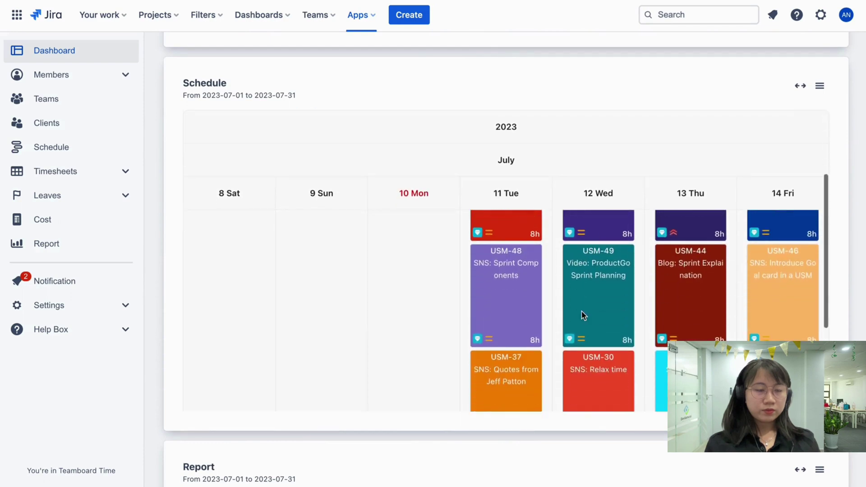
scroll(591, 159, down, 3)
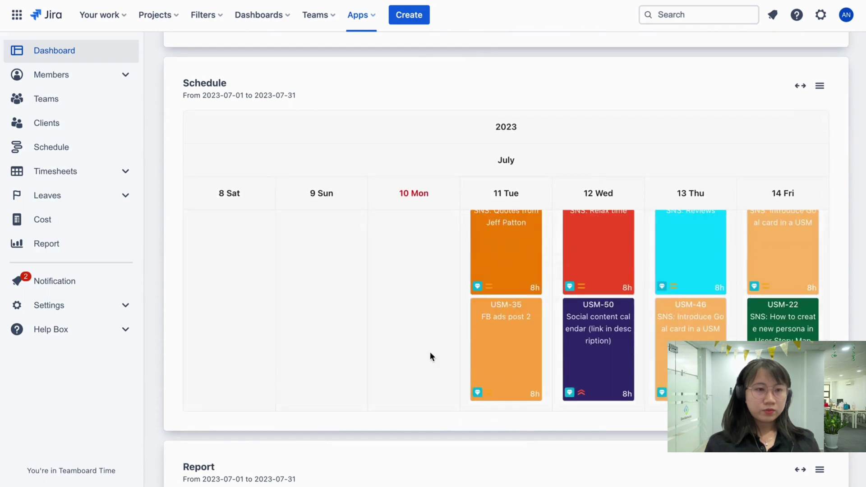
scroll(431, 416, down, 7)
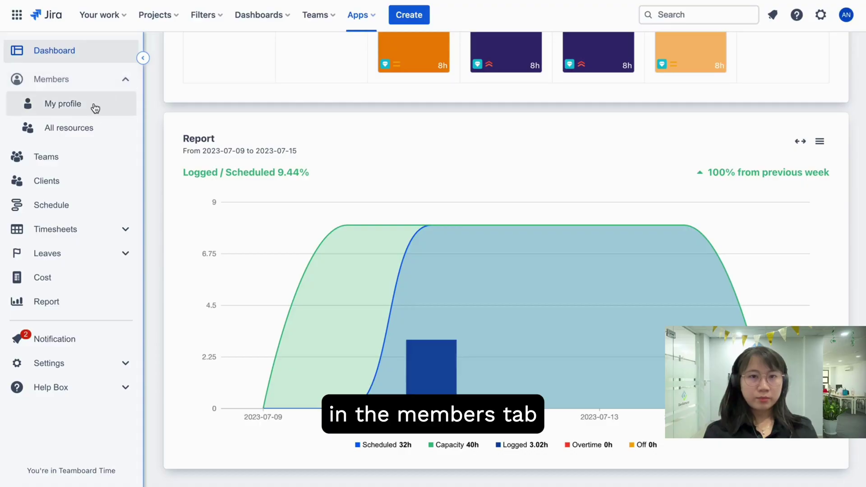
Open My profile, look over its Dashboard tab, then return to the Profile details.
click(95, 107)
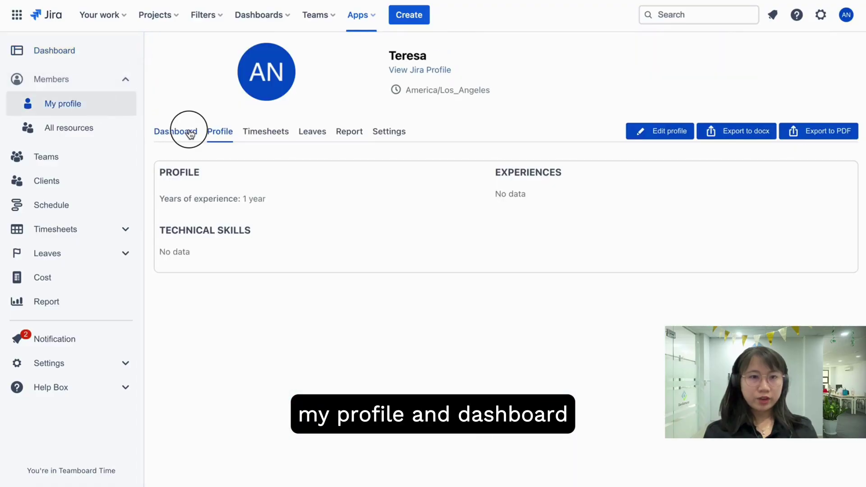
click(190, 133)
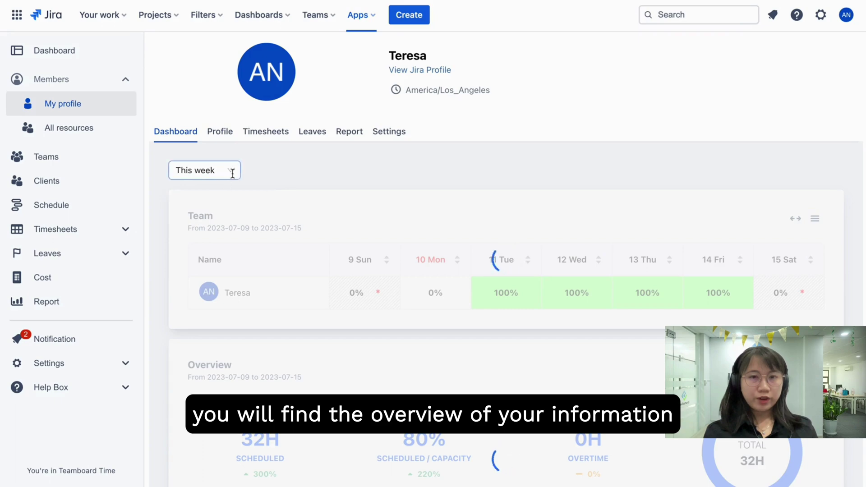
scroll(496, 296, down, 5)
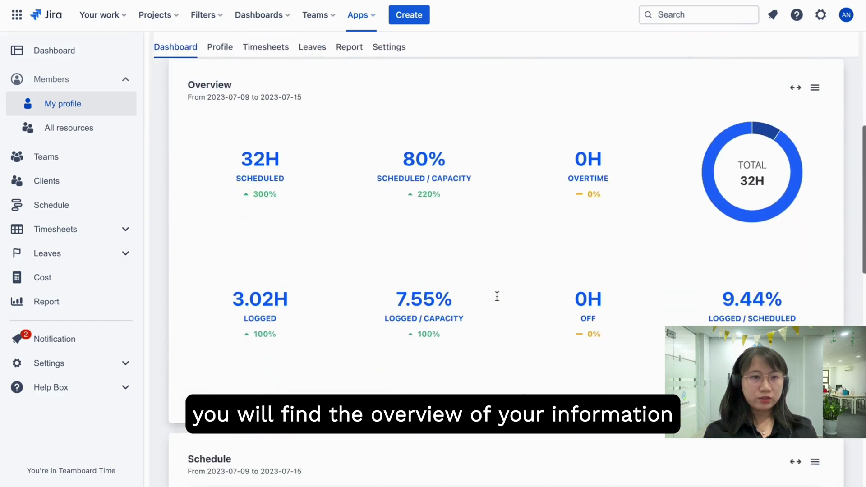
scroll(496, 296, down, 12)
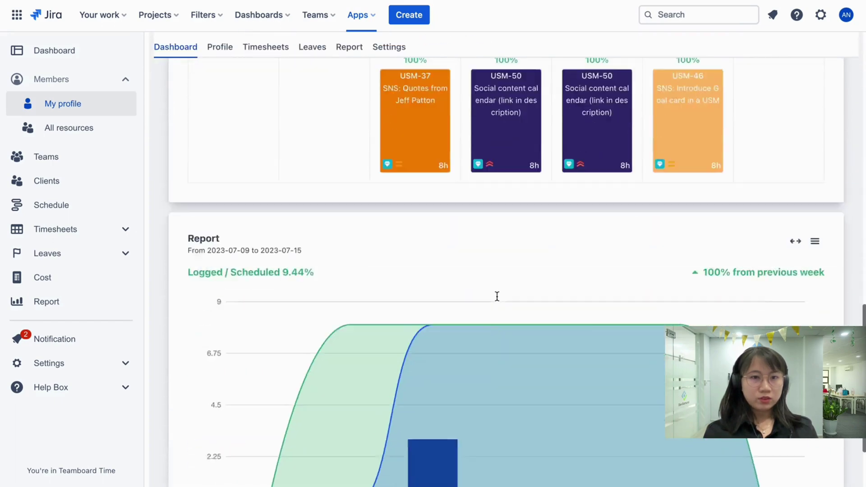
scroll(496, 295, down, 3)
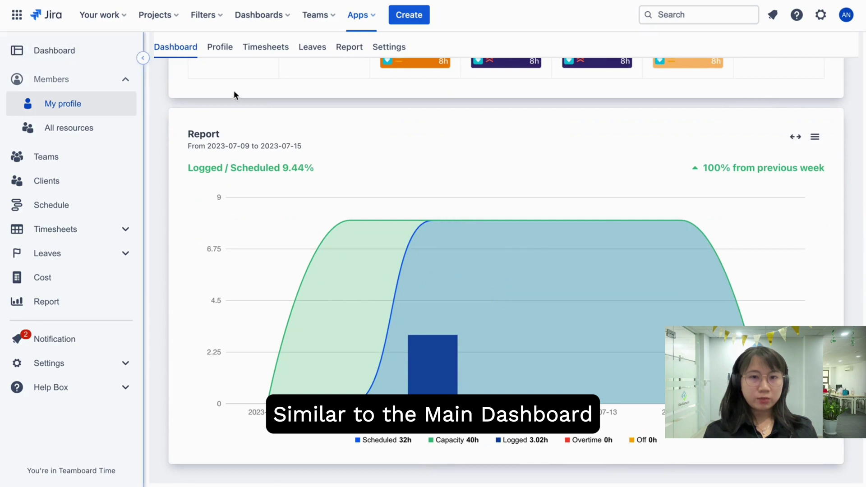
scroll(253, 84, up, 1)
click(222, 48)
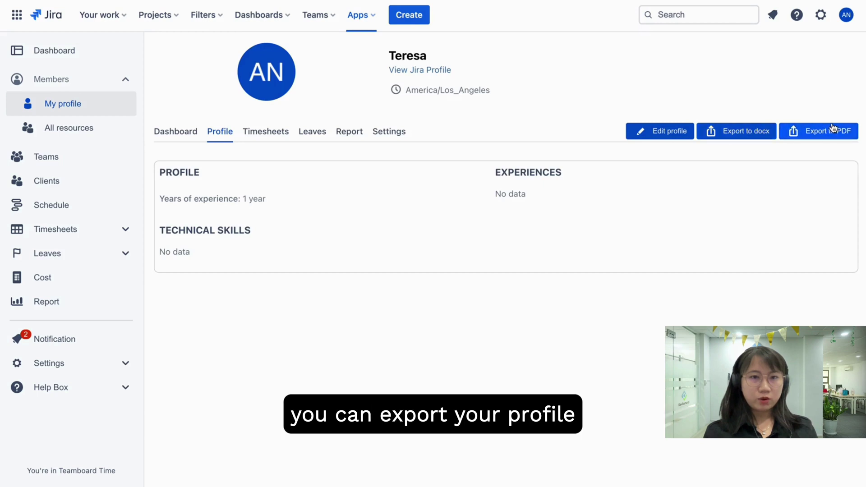
Edit the profile to set job title Tester Leader and department Tester.
click(668, 132)
click(428, 214)
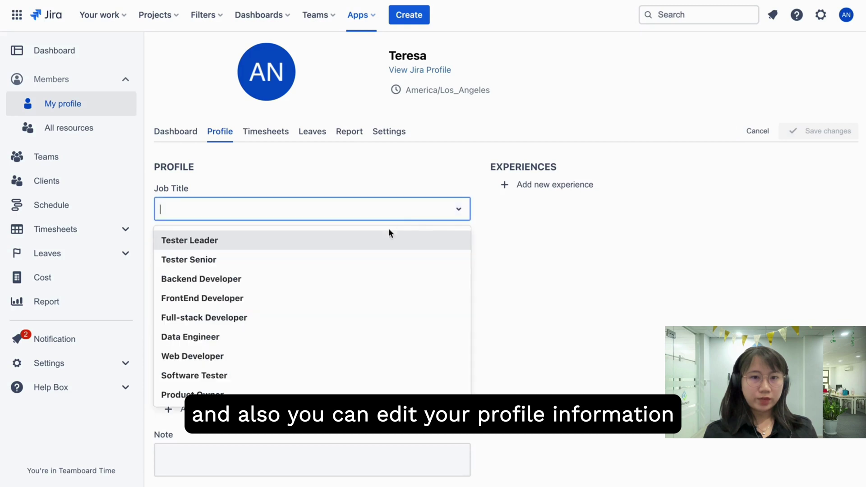
click(367, 244)
click(404, 256)
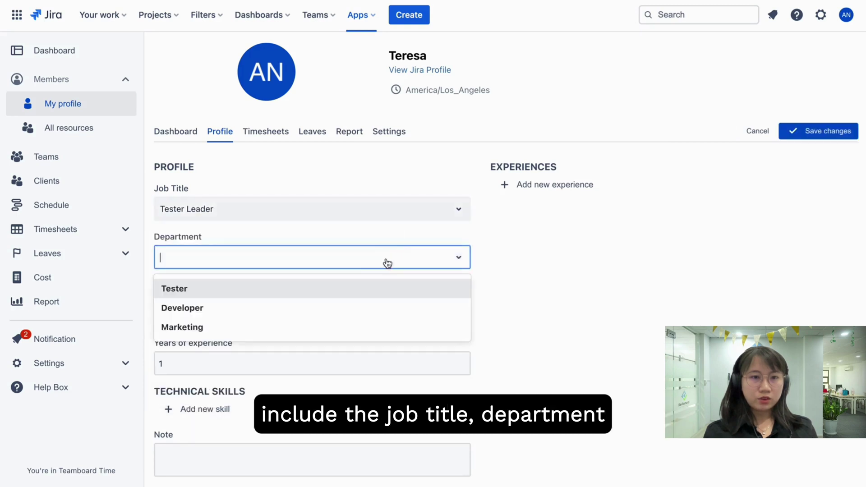
click(348, 287)
scroll(350, 288, down, 1)
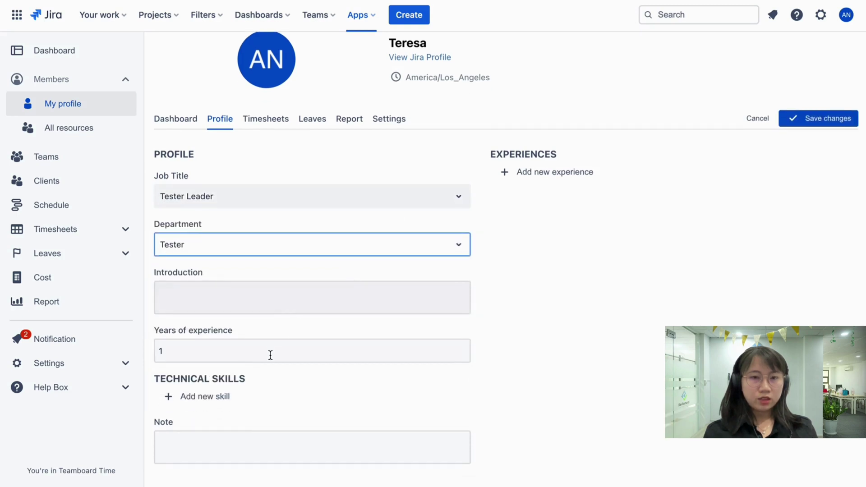
Add ReactJS as a five-star technical skill and save the profile.
click(206, 396)
click(215, 413)
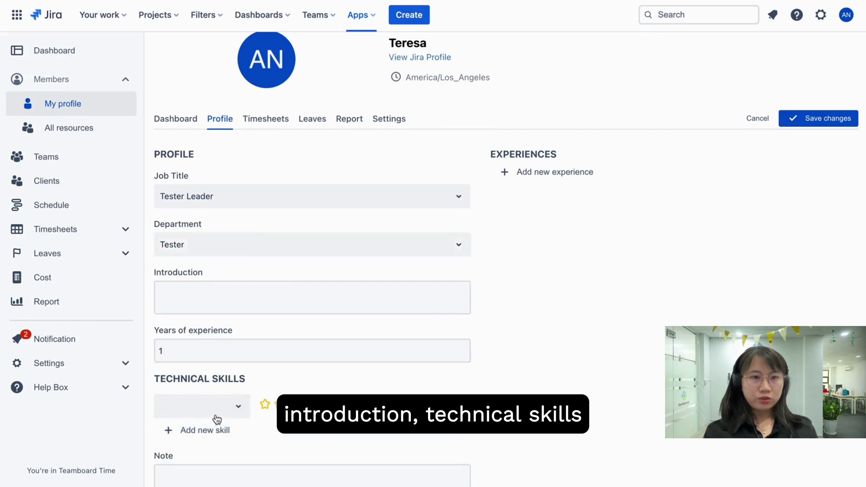
click(198, 320)
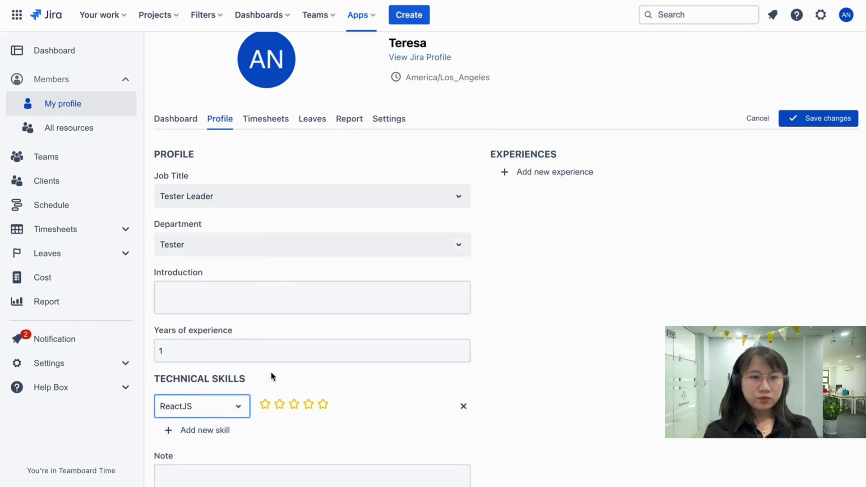
click(323, 405)
scroll(255, 441, down, 1)
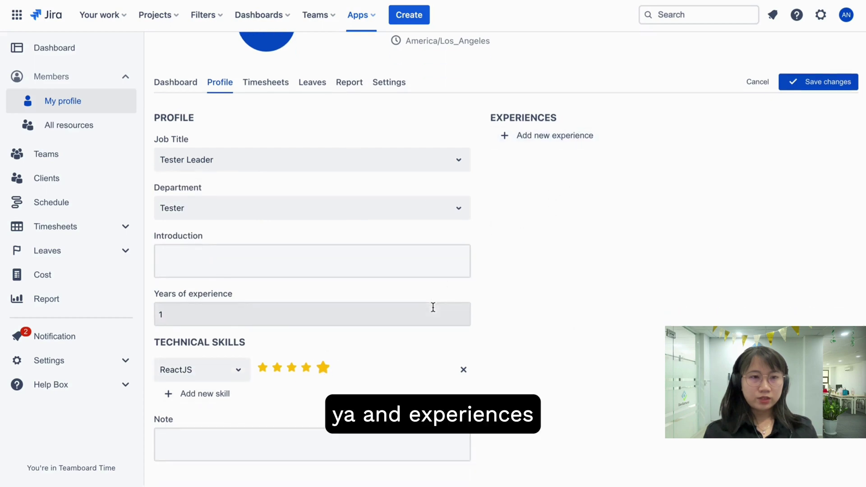
click(819, 85)
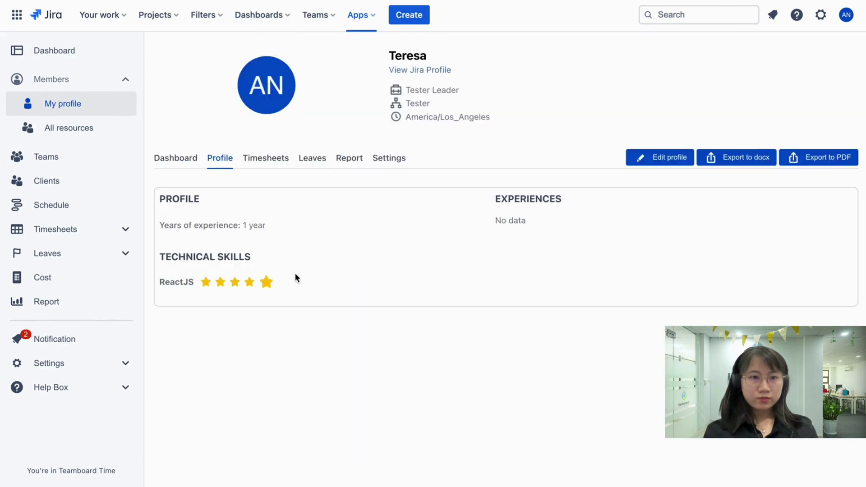
Review the profile's Timesheets tab.
click(289, 161)
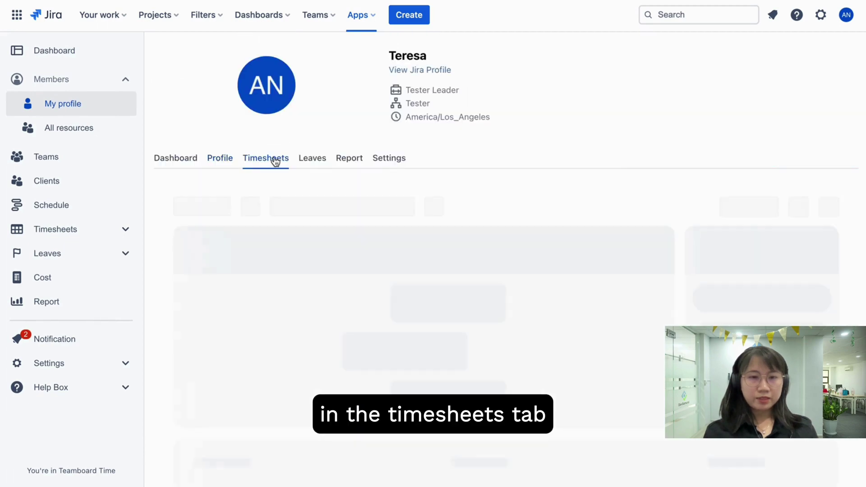
scroll(414, 161, down, 3)
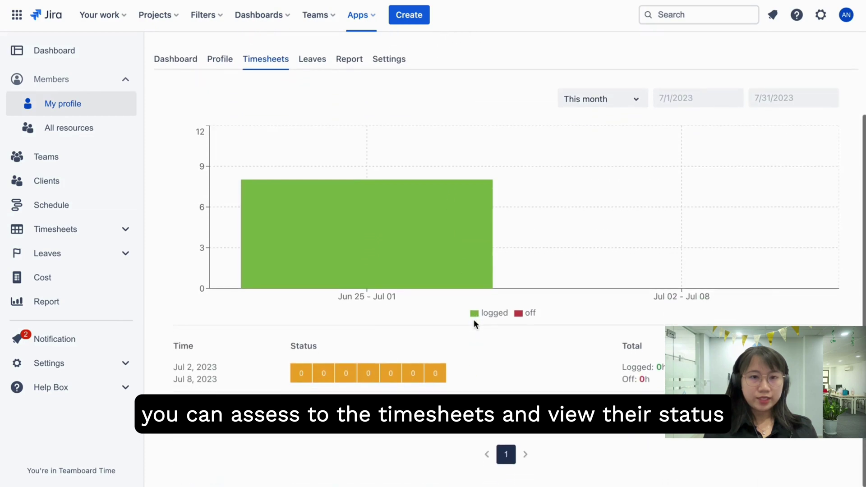
scroll(473, 319, up, 3)
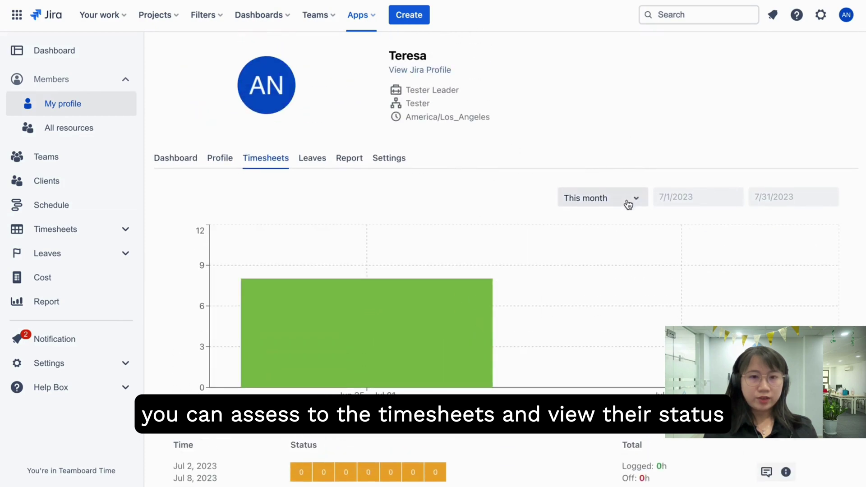
From the Leaves tab, submit a full-day Paid leave request for Jul 10, 2023.
click(317, 164)
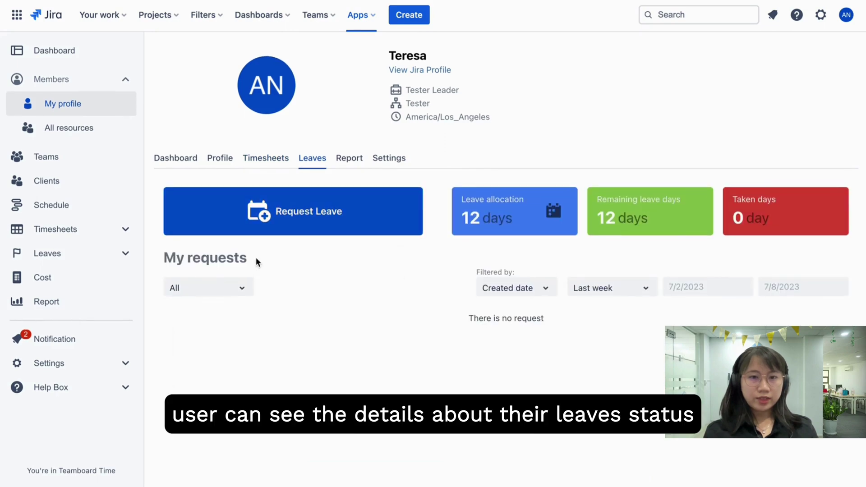
click(303, 225)
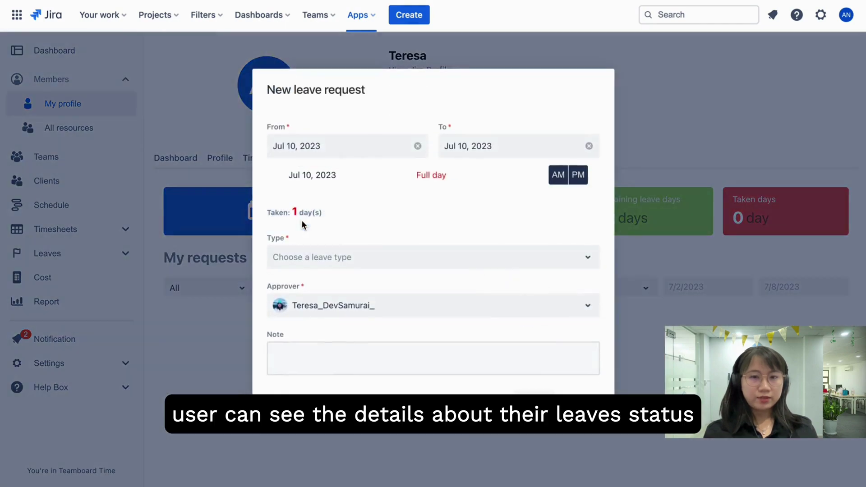
click(440, 263)
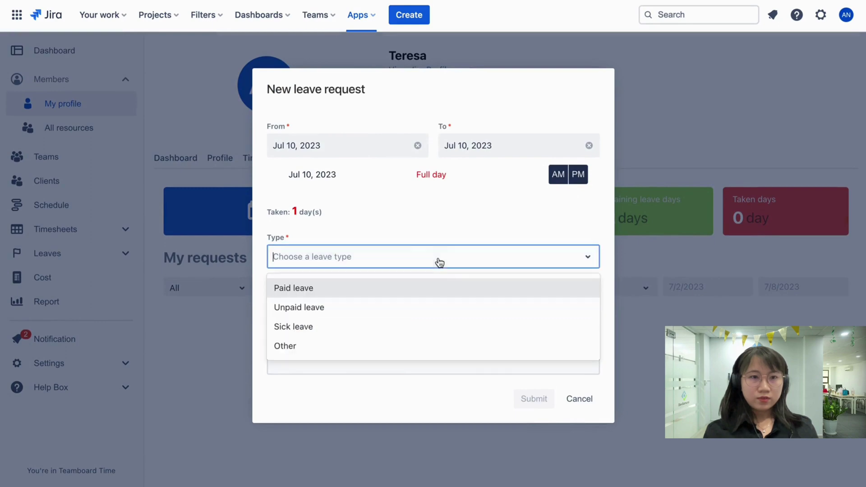
click(382, 289)
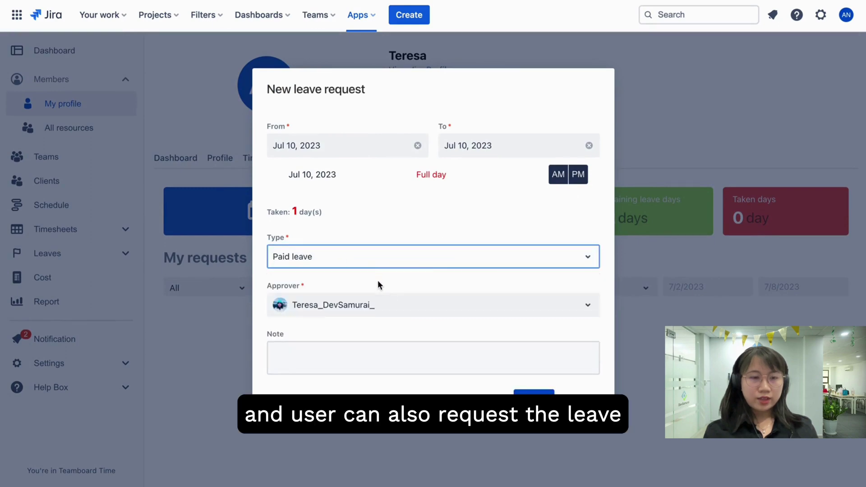
click(527, 398)
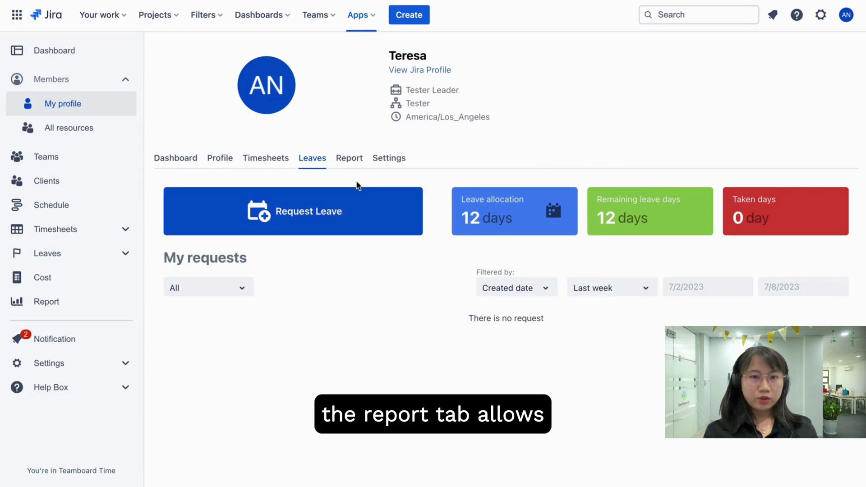
Show the profile Report for 7/9–7/15/2023 and view its Tasks, Events and Time Off lists.
click(347, 159)
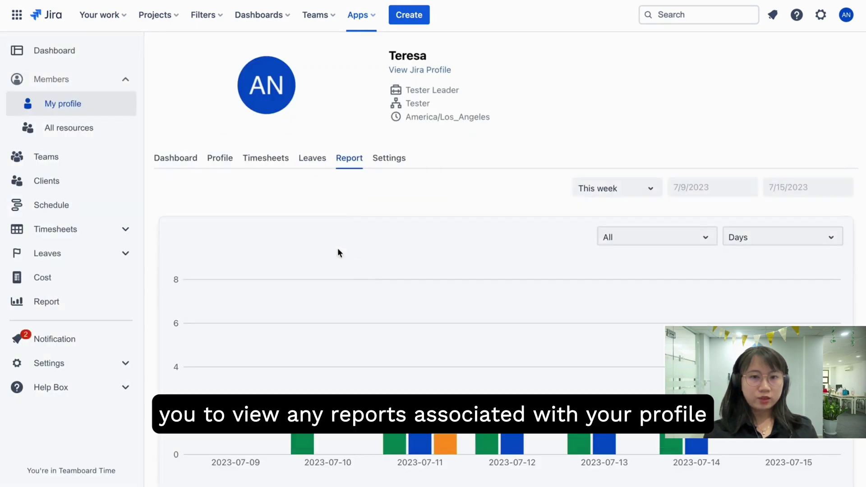
scroll(374, 318, down, 5)
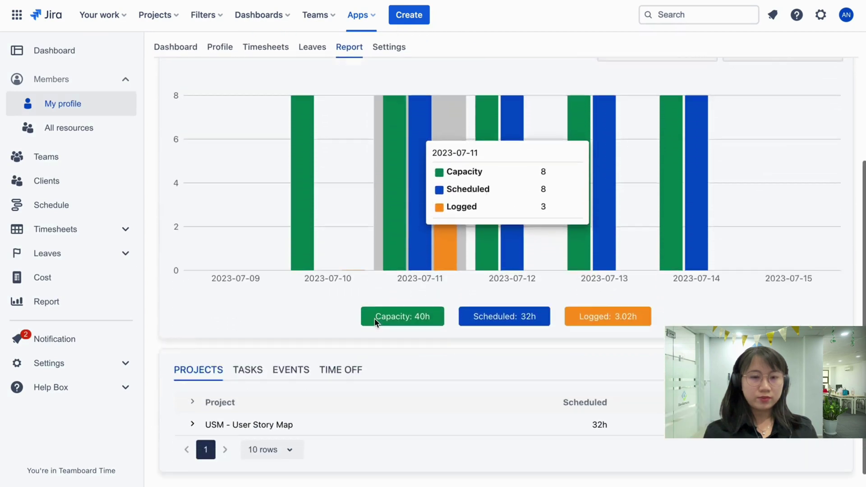
scroll(374, 318, up, 3)
scroll(374, 318, down, 3)
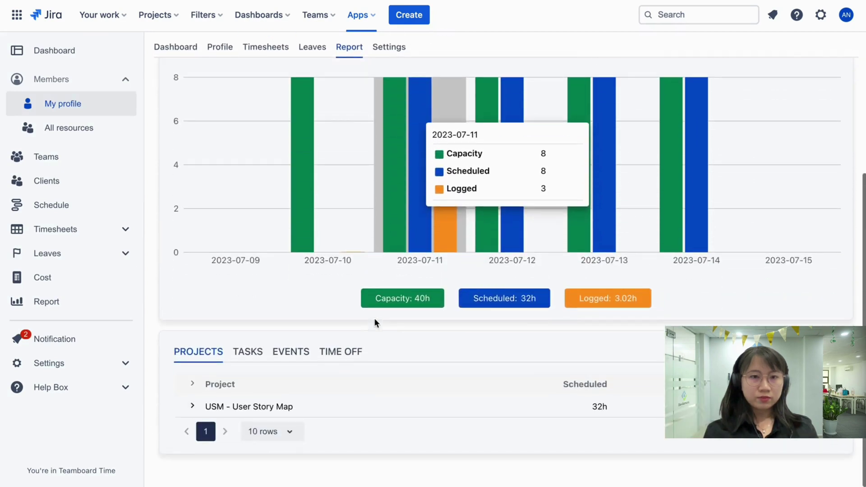
click(253, 358)
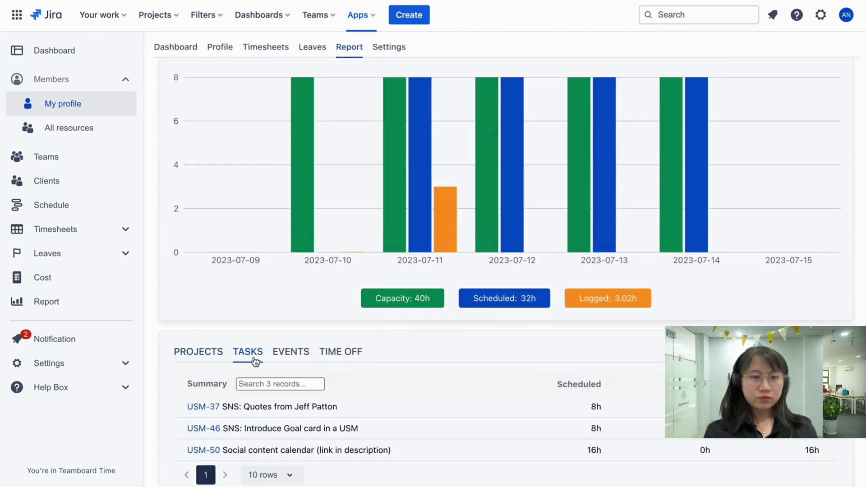
click(293, 360)
click(347, 412)
scroll(348, 414, up, 3)
scroll(347, 414, down, 3)
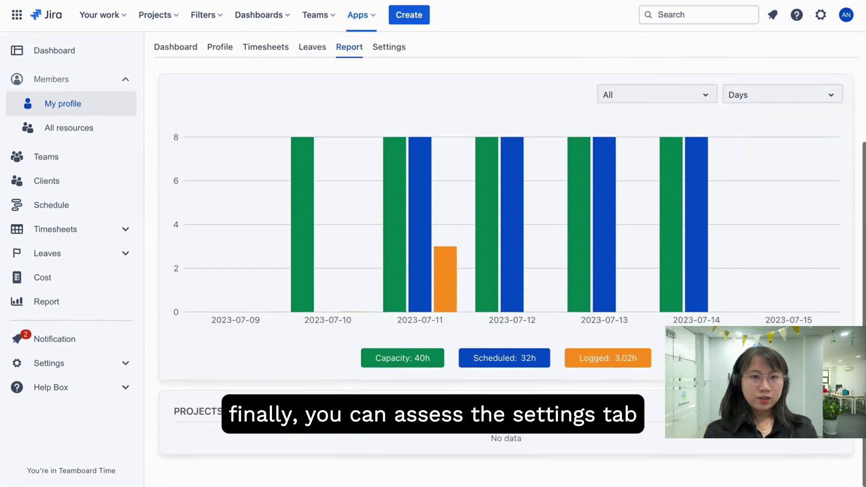
Open the profile's Settings tab and switch from Default to Custom Availability.
scroll(347, 414, up, 3)
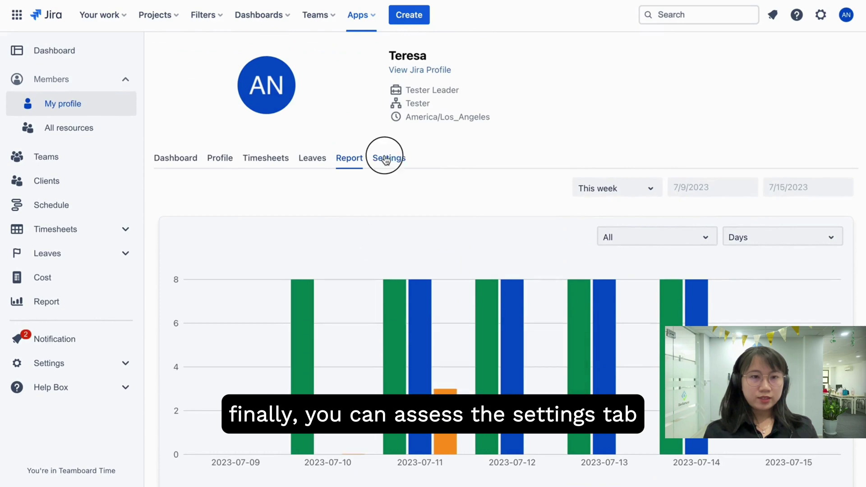
click(385, 159)
scroll(452, 195, down, 2)
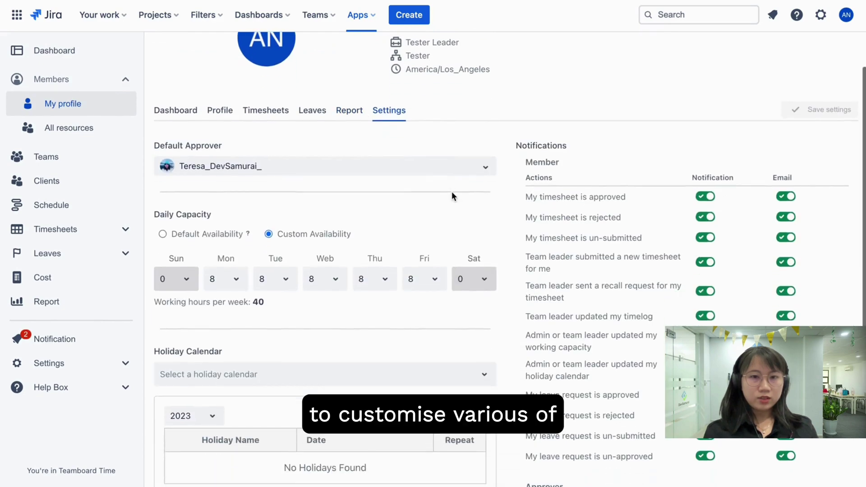
scroll(452, 195, down, 3)
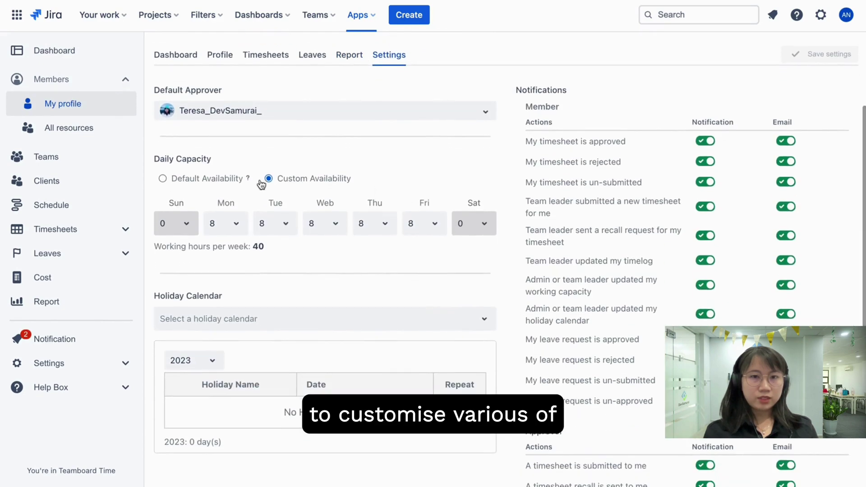
click(162, 179)
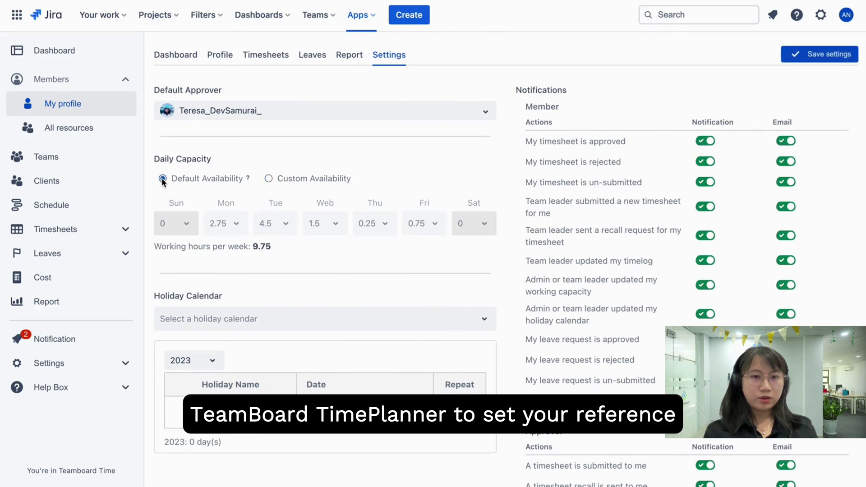
click(269, 179)
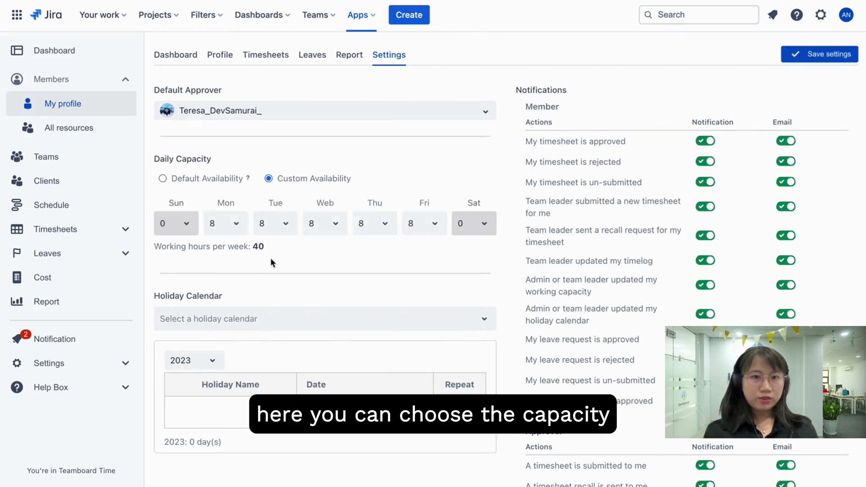
Set custom daily capacities to Mon 3, Tue 5, Wed 6 and Sat 6 hours.
click(233, 224)
click(228, 312)
click(280, 226)
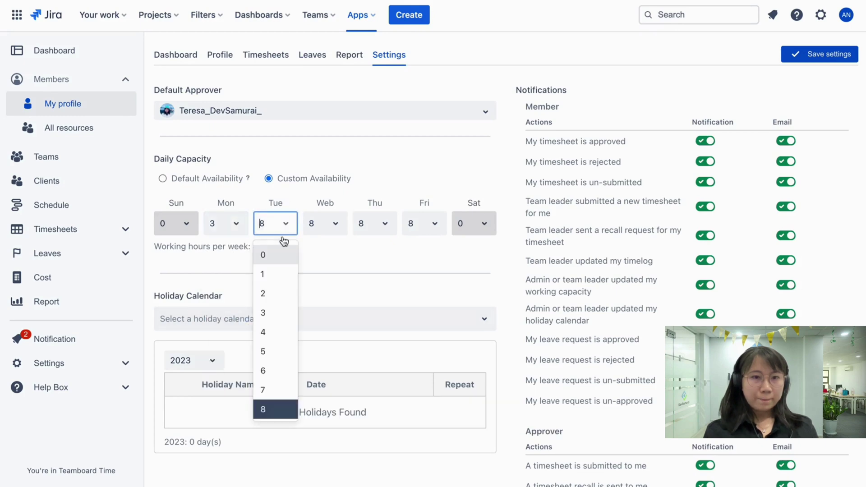
click(277, 353)
click(327, 223)
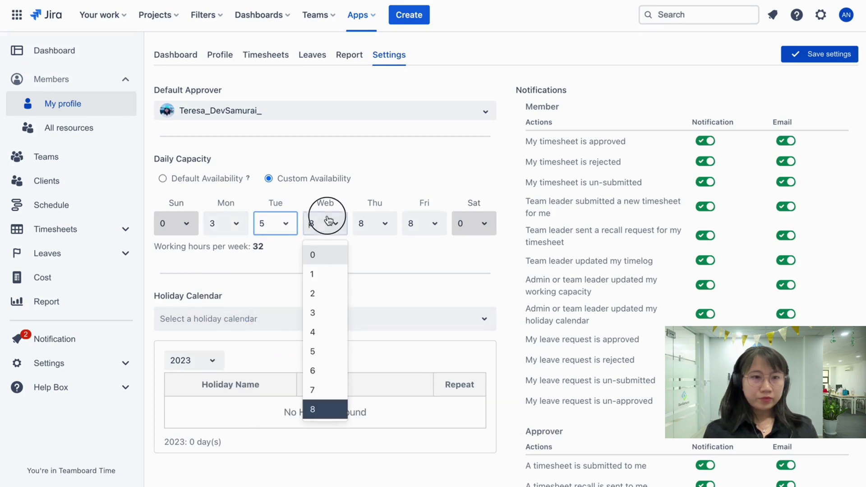
click(324, 371)
click(479, 223)
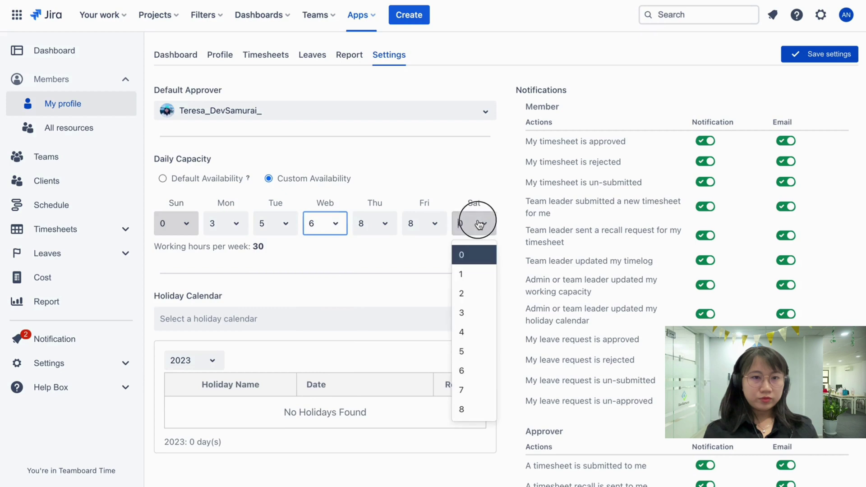
click(488, 367)
Choose the Japan holiday calendar and save the settings.
scroll(345, 259, down, 2)
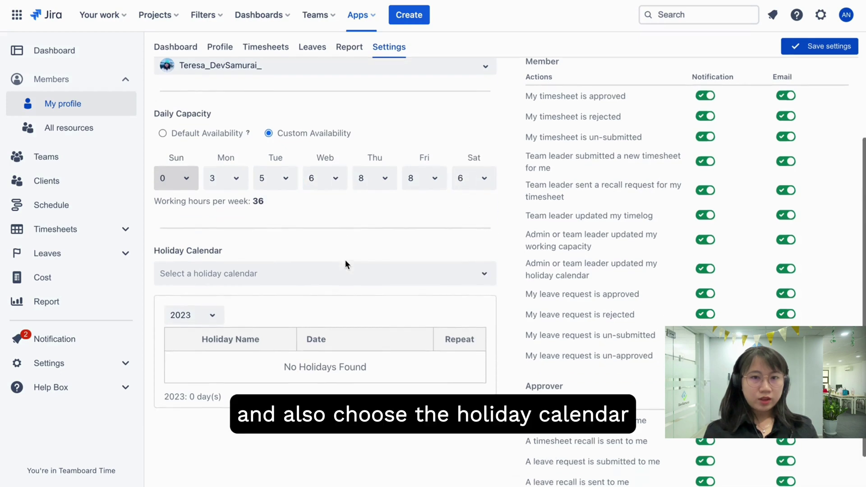
click(356, 263)
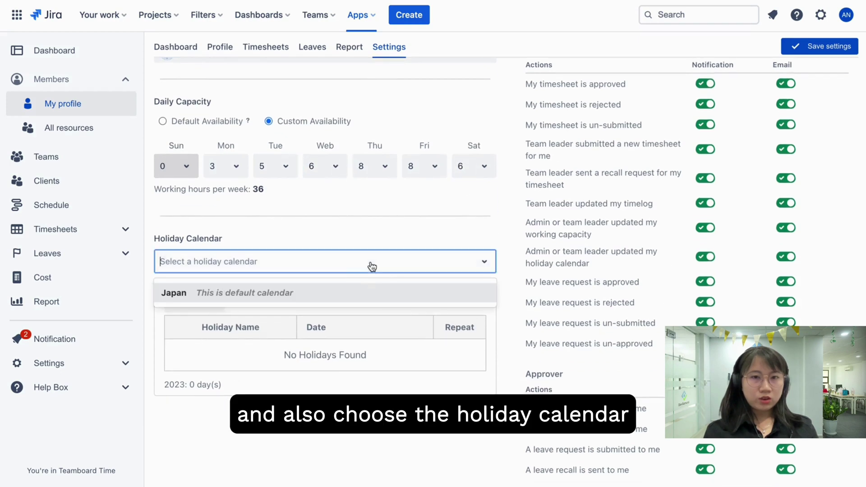
click(331, 303)
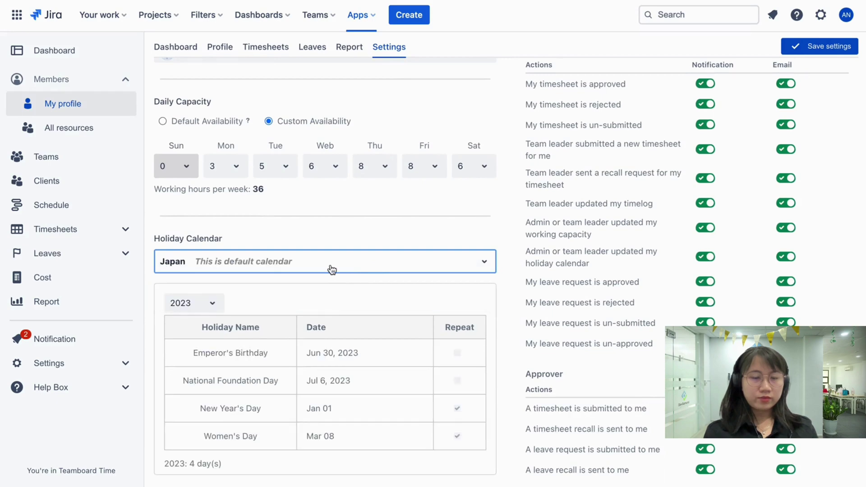
scroll(331, 270, down, 1)
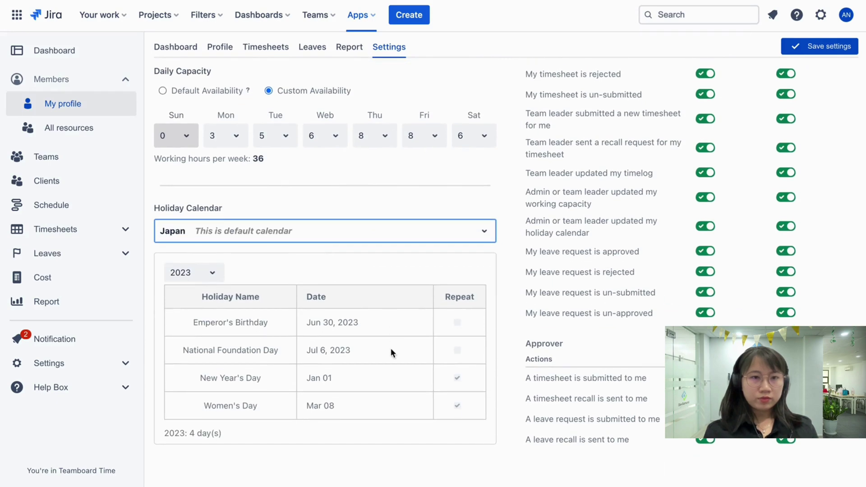
click(819, 50)
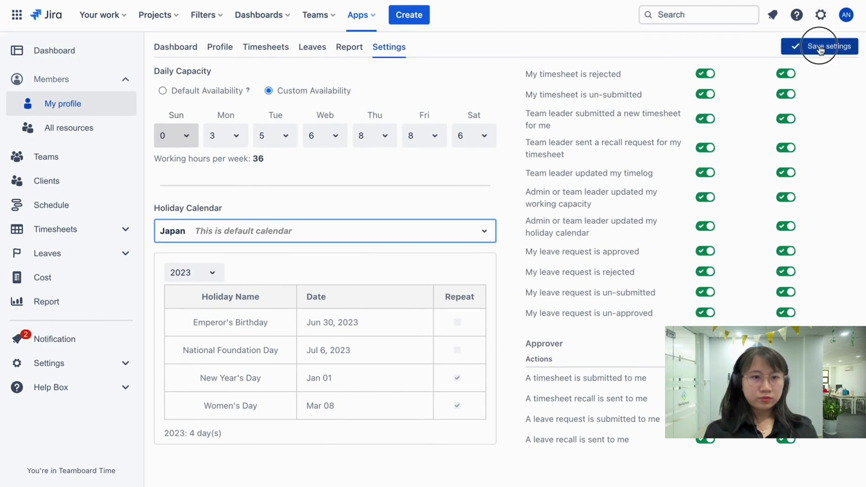
scroll(410, 244, up, 5)
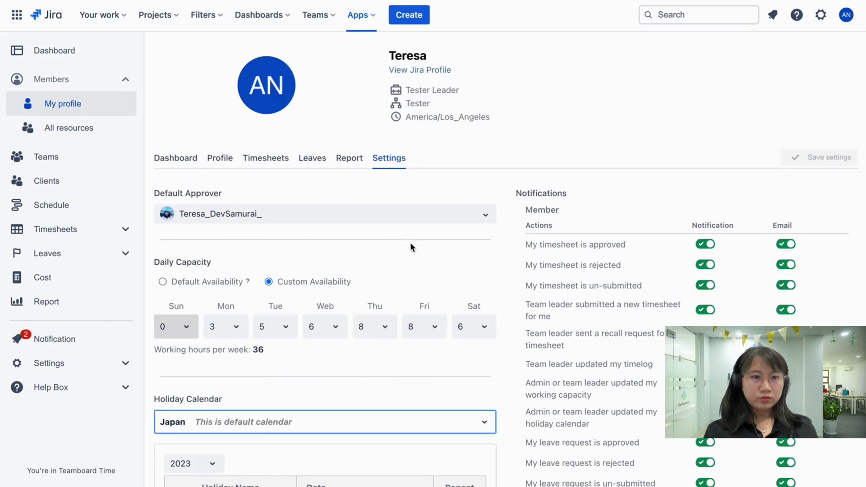
scroll(410, 244, down, 2)
scroll(383, 311, up, 2)
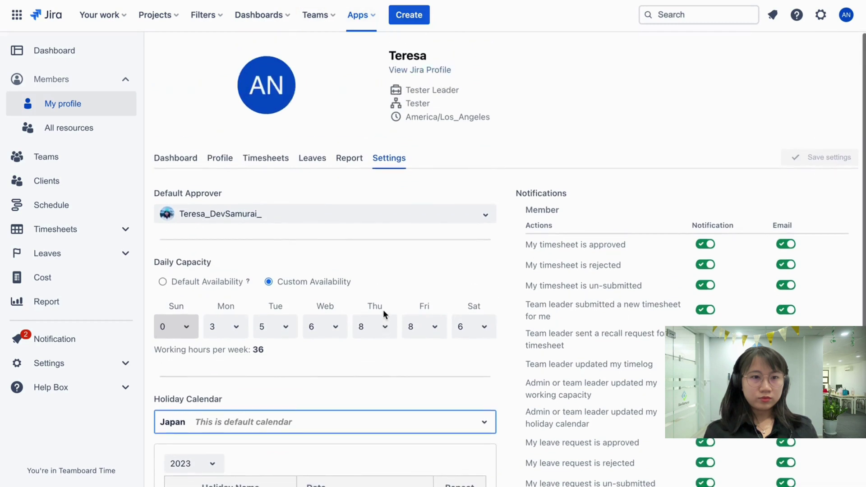
From All resources, add an 8000 USD Backend Developer rate to a member's Rate tab.
click(76, 135)
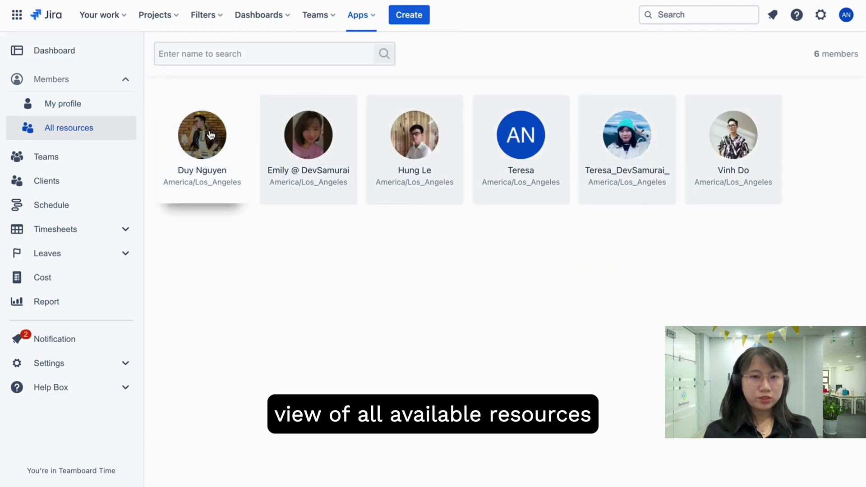
click(738, 152)
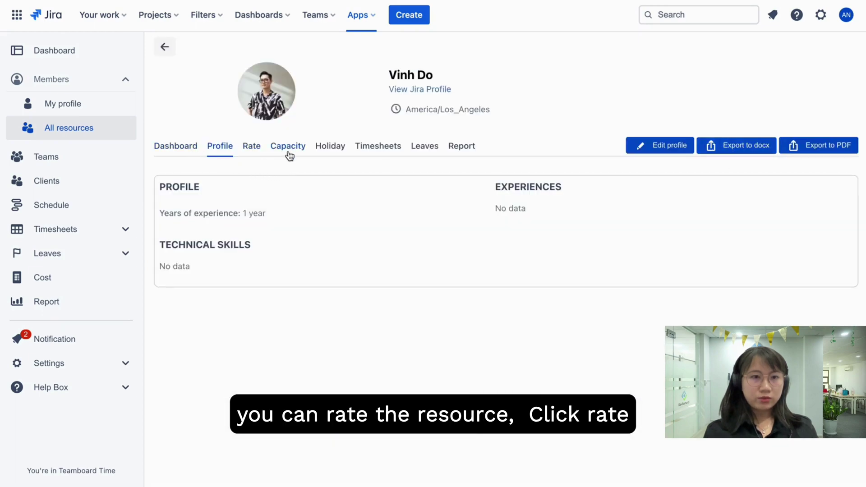
click(249, 150)
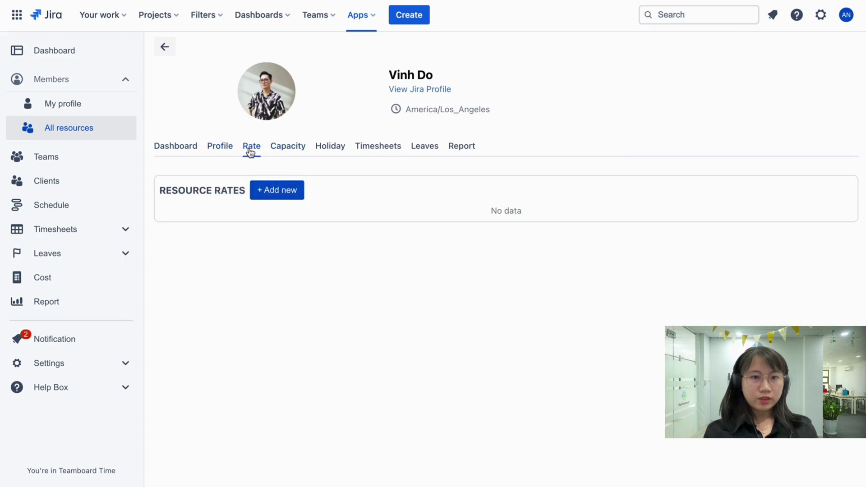
click(281, 193)
click(333, 200)
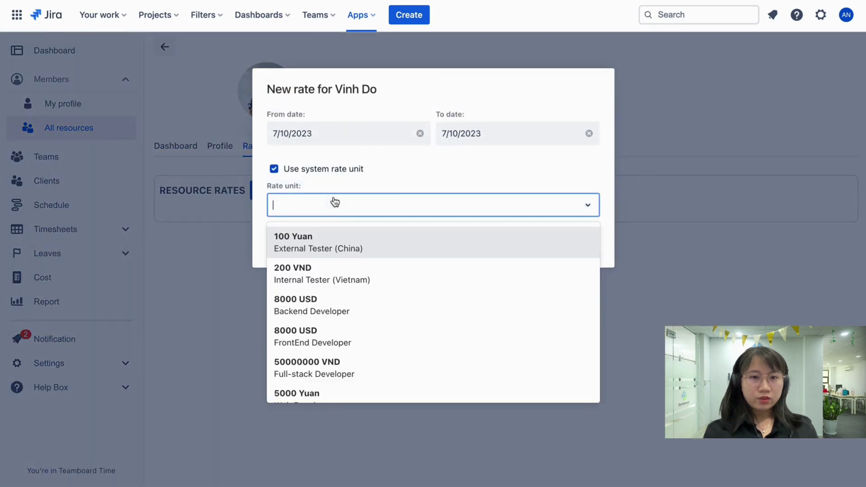
click(335, 302)
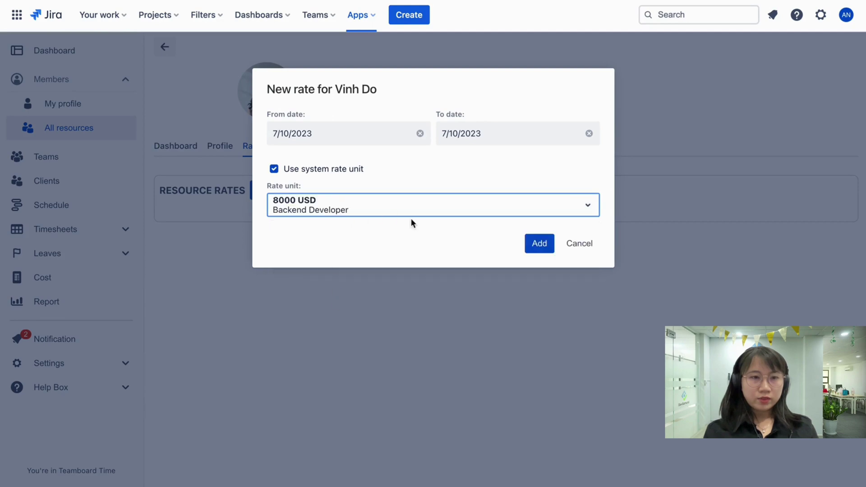
click(539, 245)
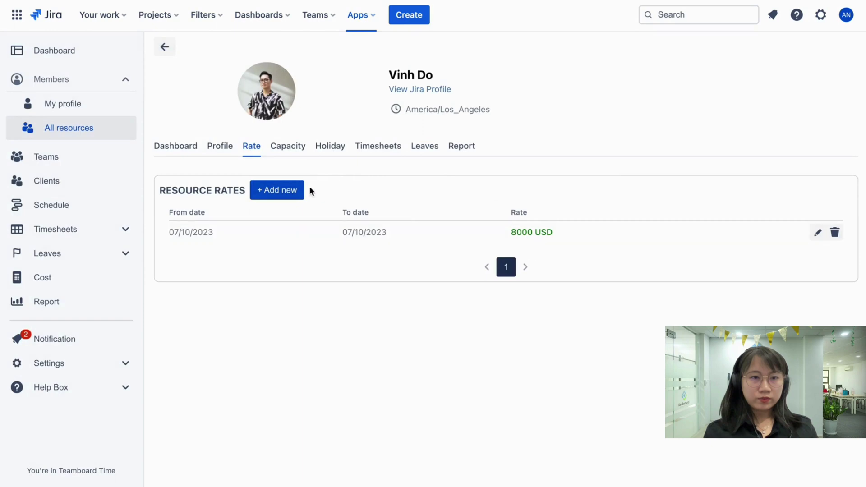
In the member's Capacity tab, pick Default Availability with the 0-6-6-6-6-6-0 scheme.
click(286, 147)
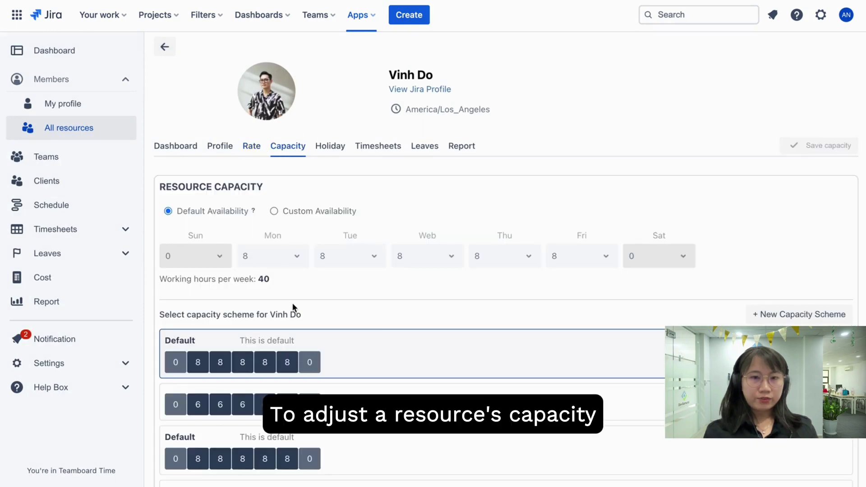
scroll(292, 306, down, 2)
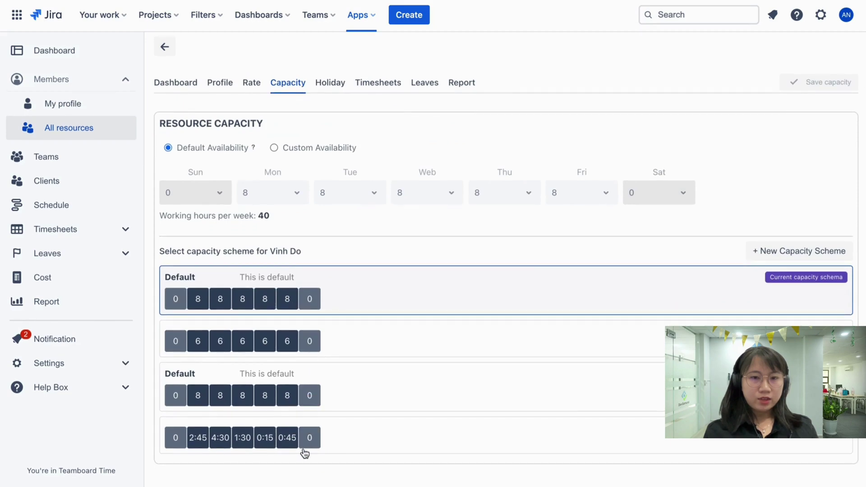
scroll(282, 318, up, 2)
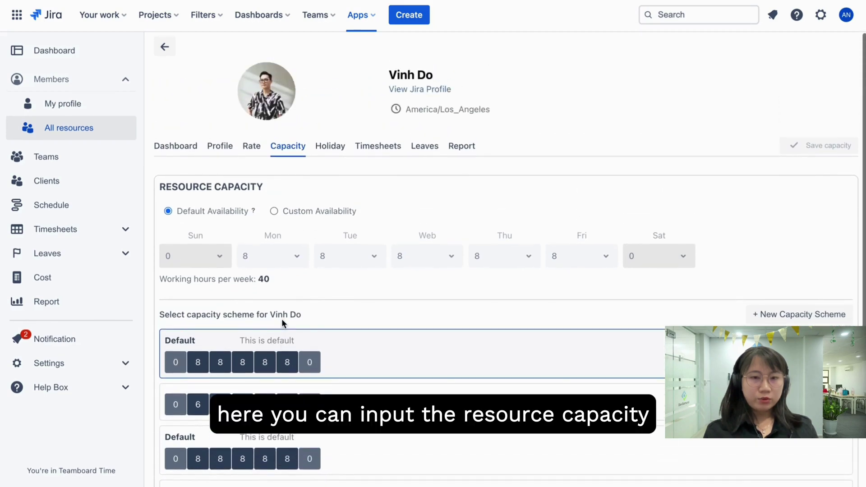
click(273, 211)
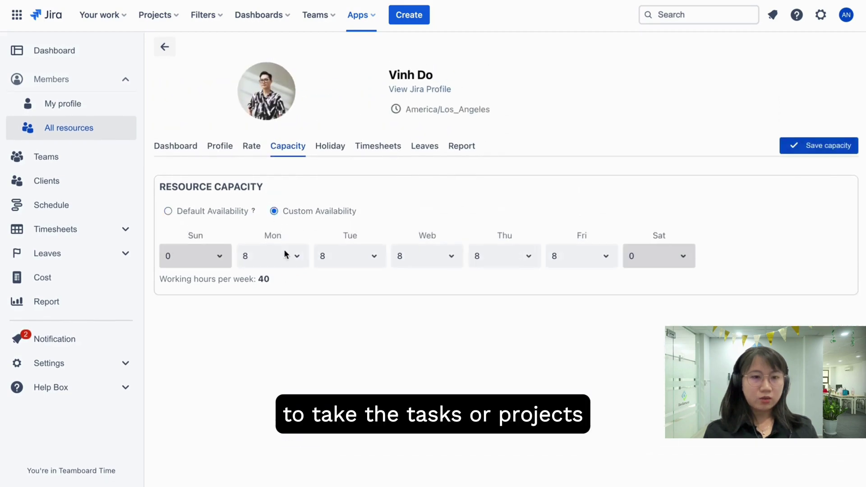
click(170, 211)
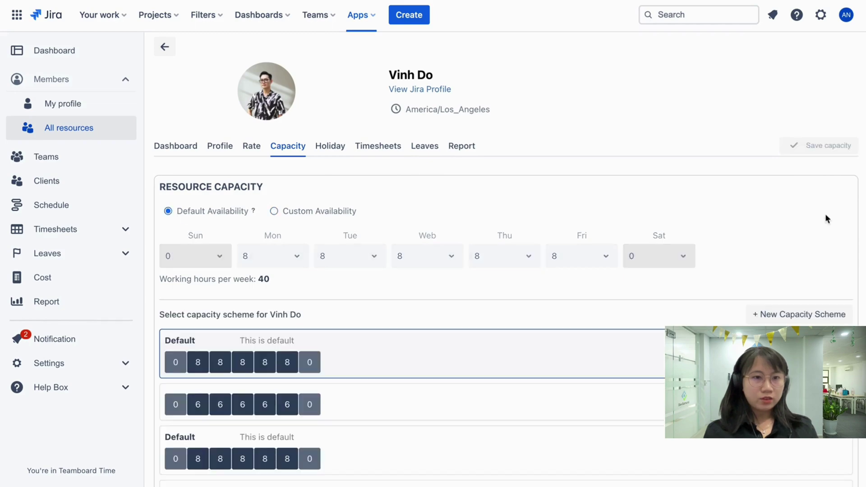
scroll(502, 305, down, 2)
click(510, 347)
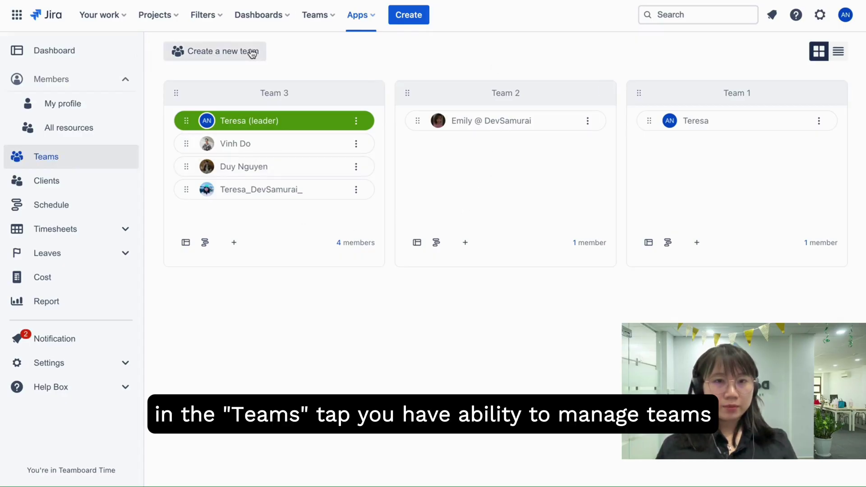
Create a new team named Team 4.
click(248, 52)
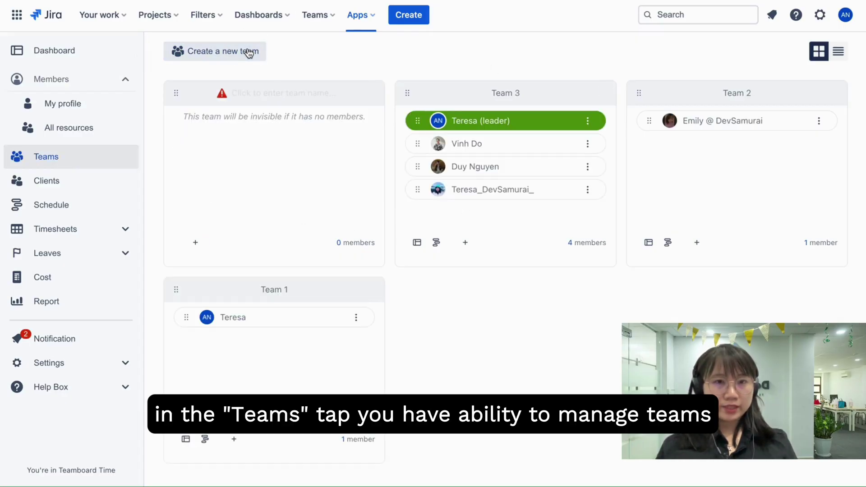
click(282, 97)
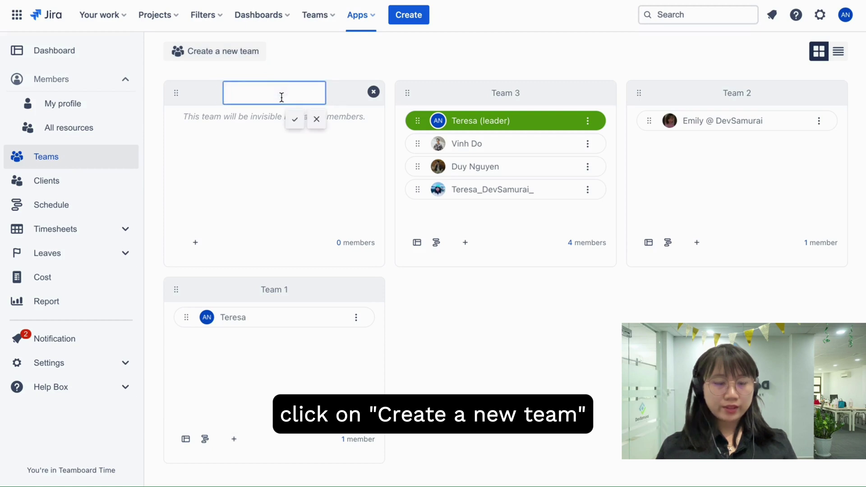
text(Team)
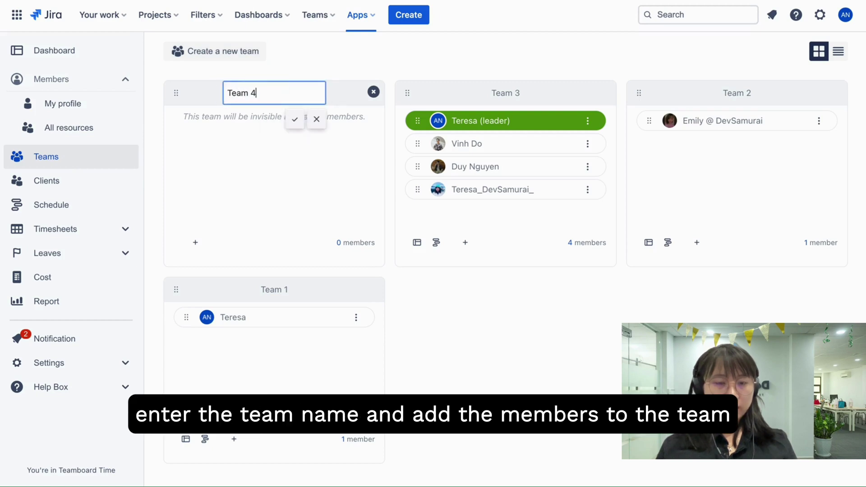
text( 4)
click(294, 121)
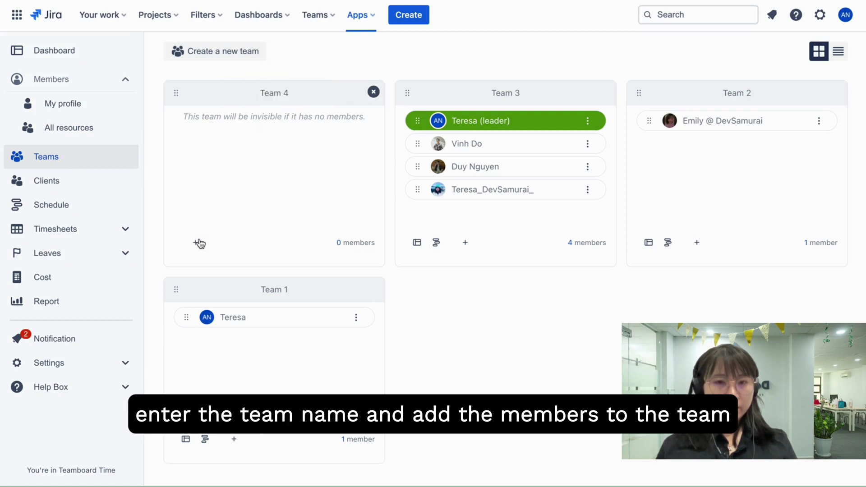
Add two searched users to Team 4, view its schedule timeline, then return to Teams.
click(196, 240)
click(245, 237)
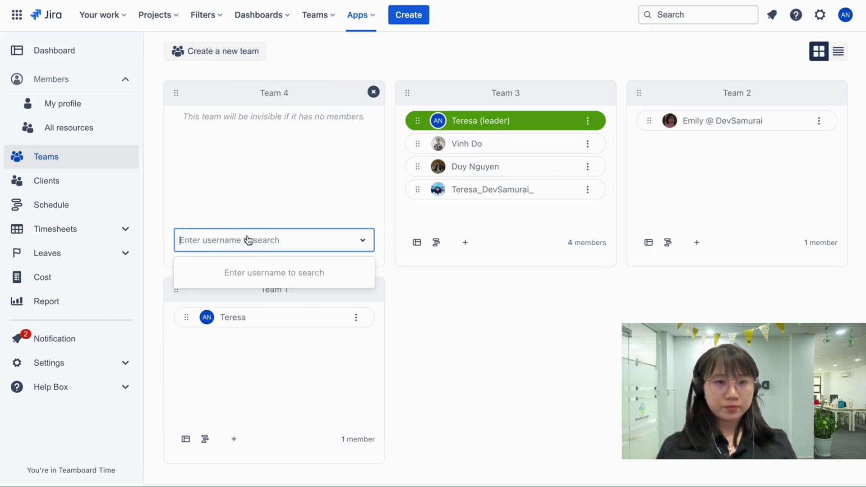
text(teresa)
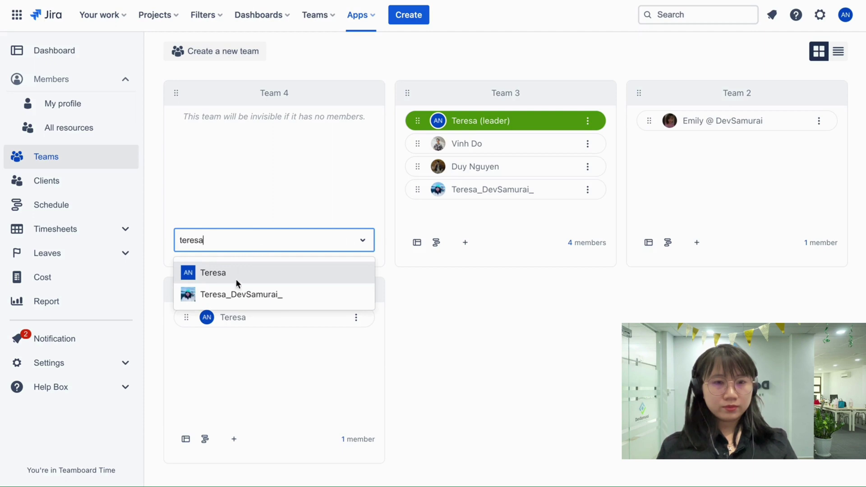
click(234, 279)
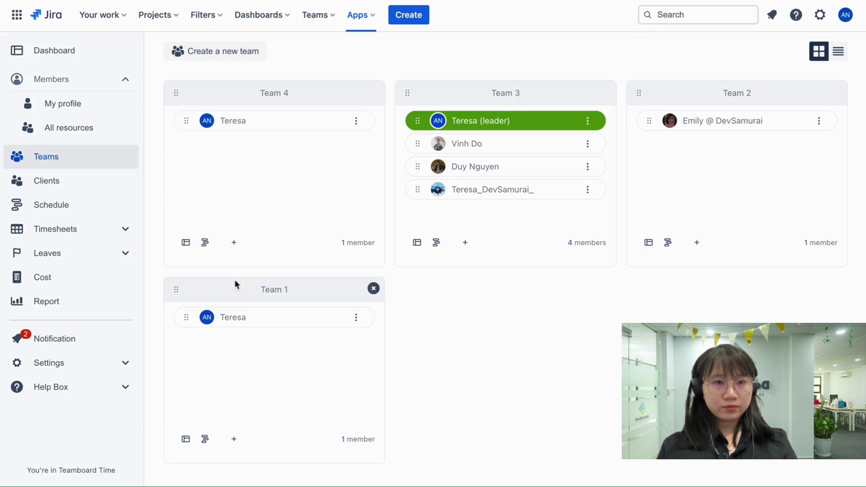
click(239, 245)
click(233, 234)
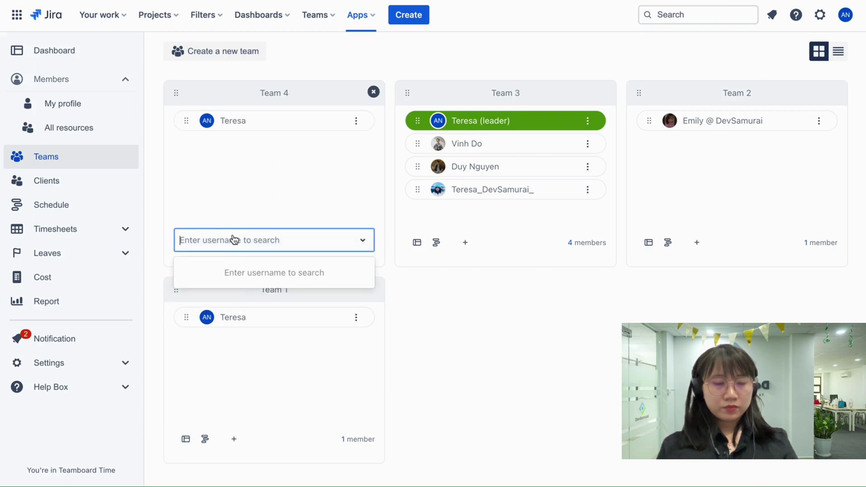
text(em)
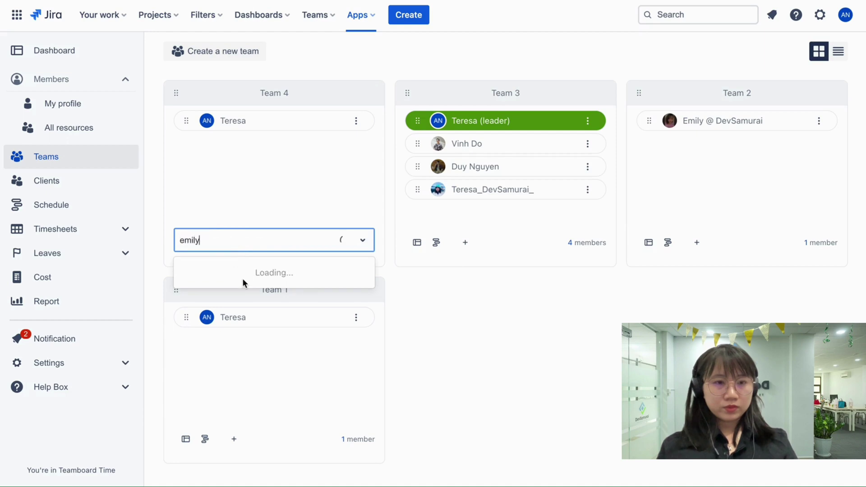
text(ily)
click(245, 272)
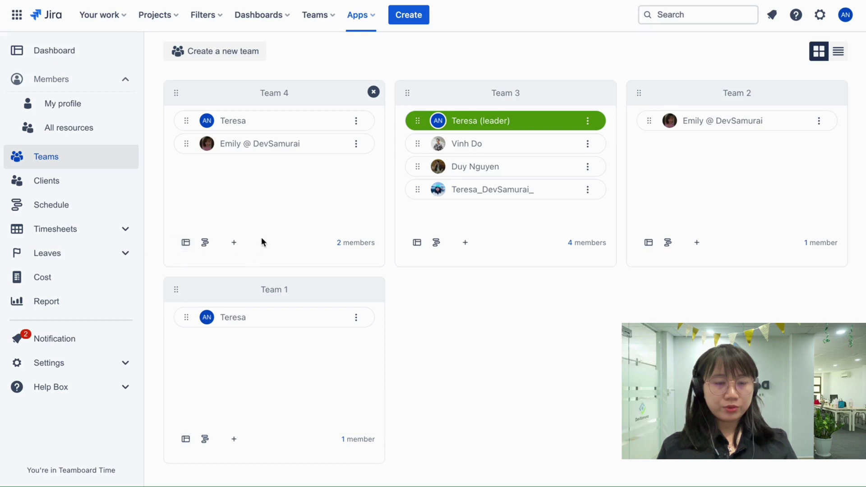
click(206, 243)
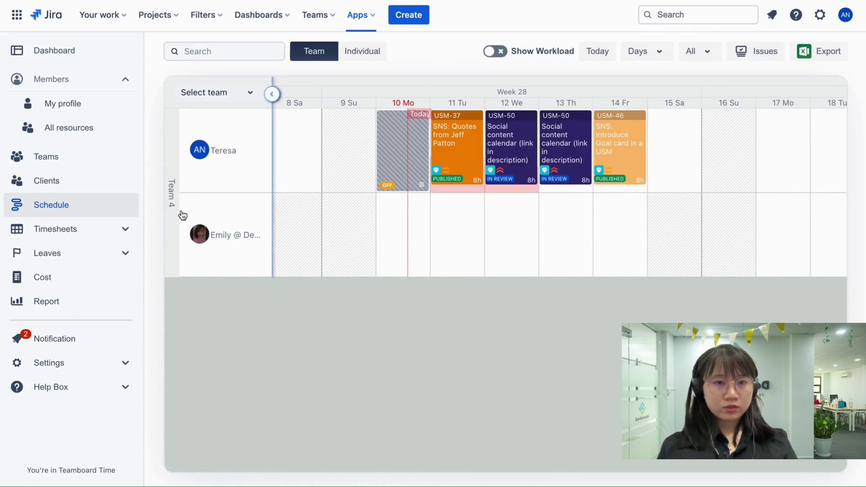
click(74, 163)
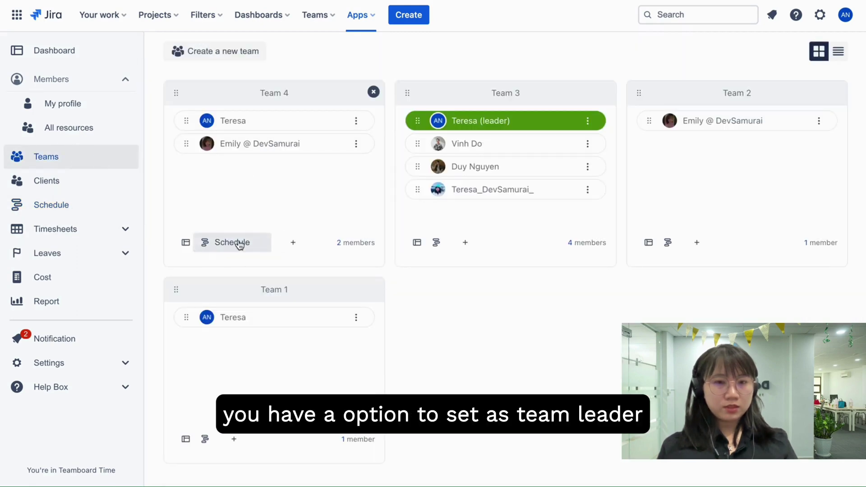
Make Team 4's first member team leader, then remove the leader role given to the second member.
click(356, 121)
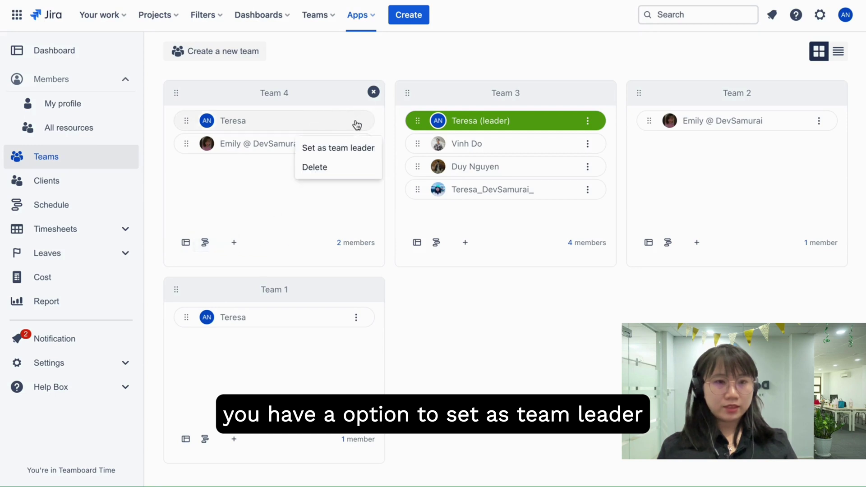
click(344, 149)
click(355, 144)
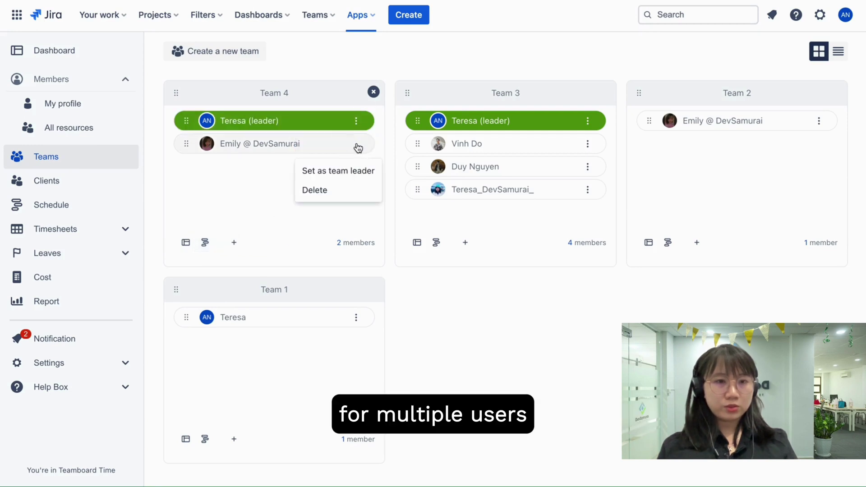
click(352, 172)
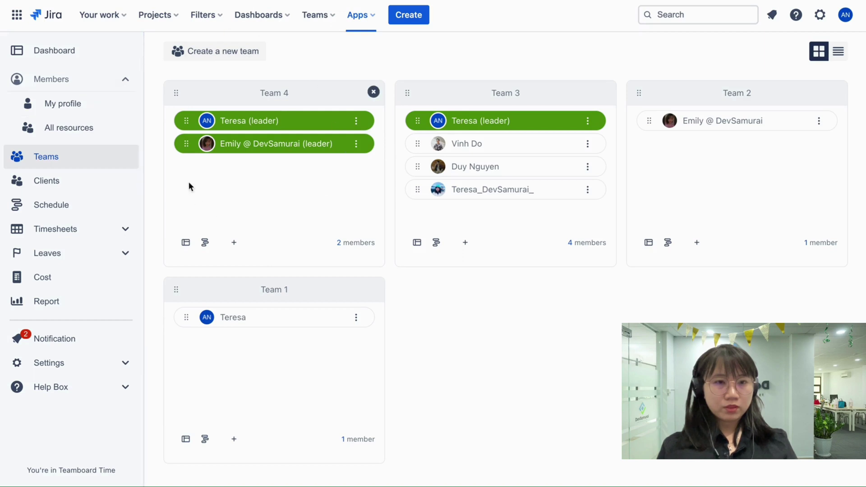
click(357, 145)
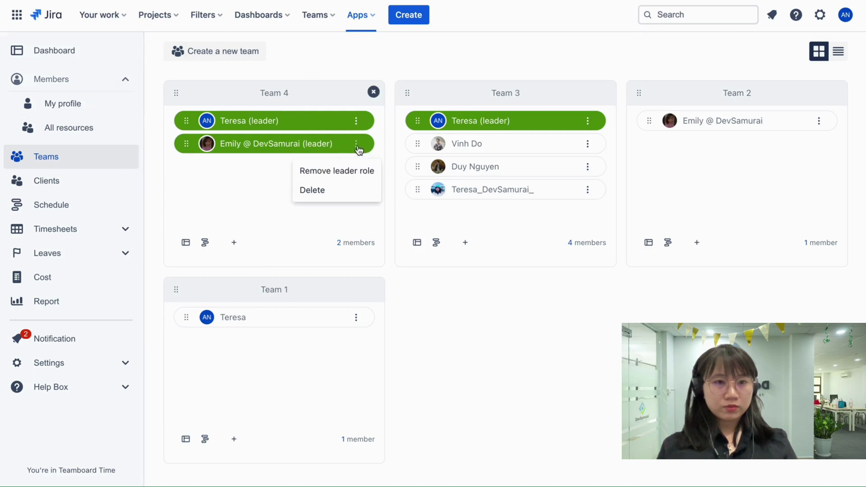
click(356, 170)
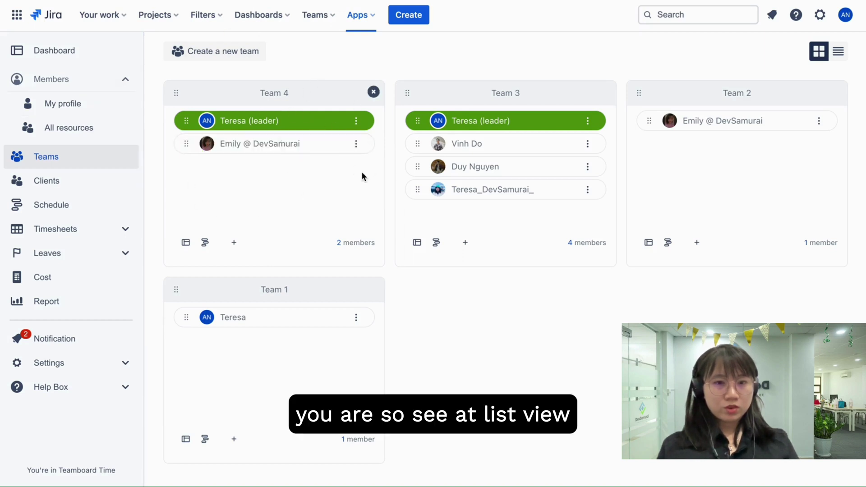
click(833, 56)
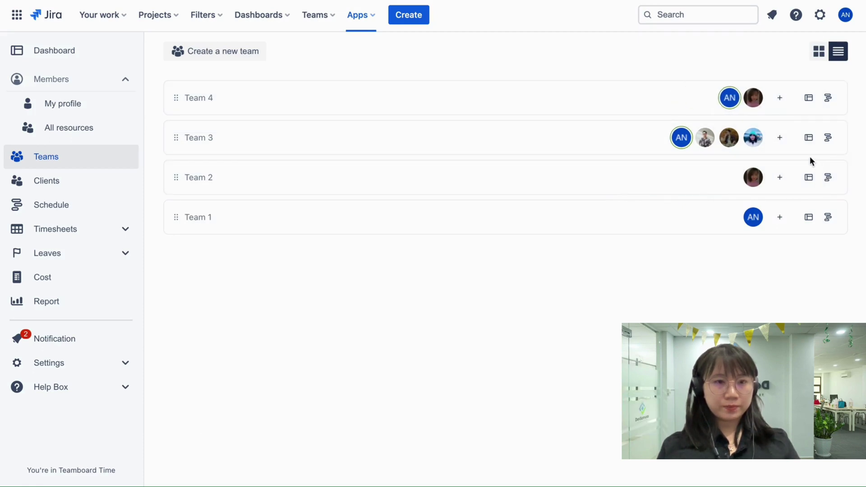
click(818, 52)
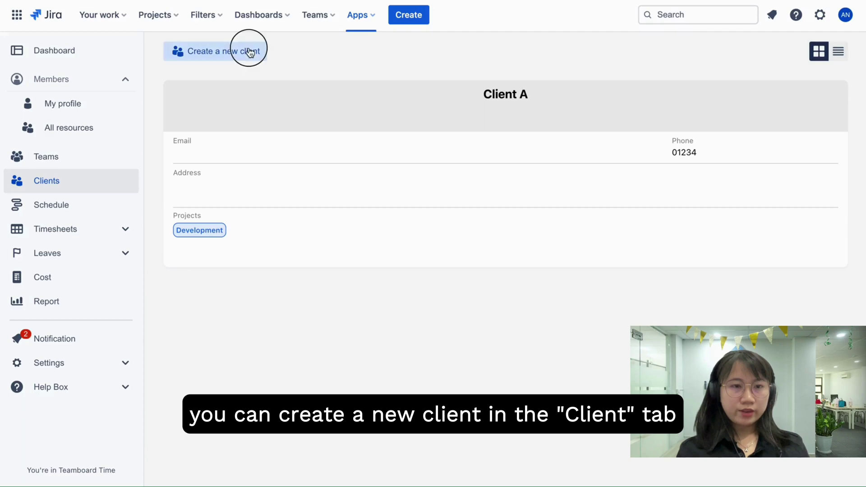
Start a new client named Client B with phone number 012345.
click(250, 53)
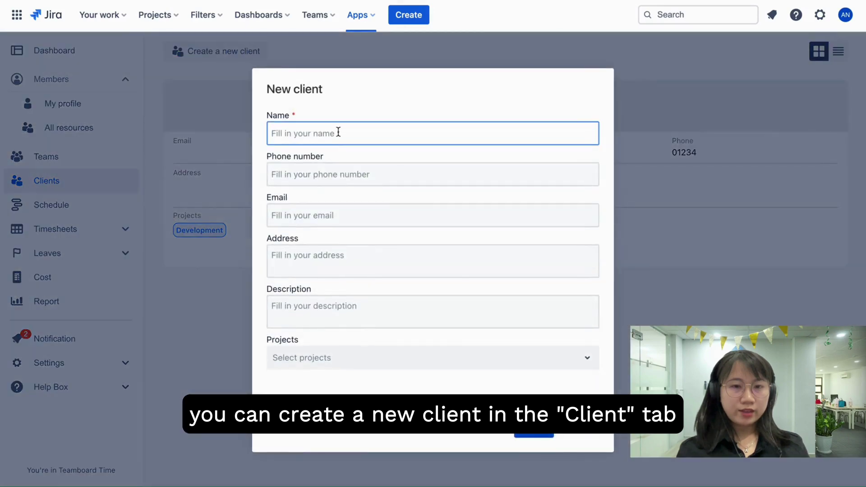
text(Client B)
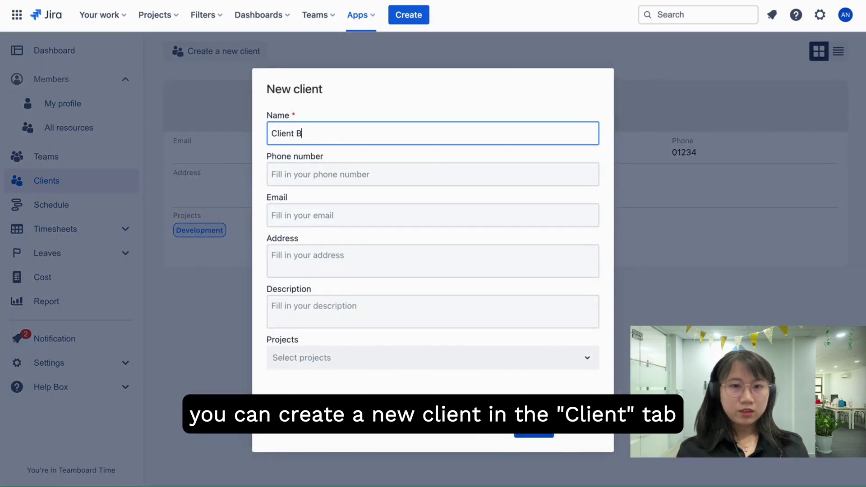
click(330, 173)
text(01)
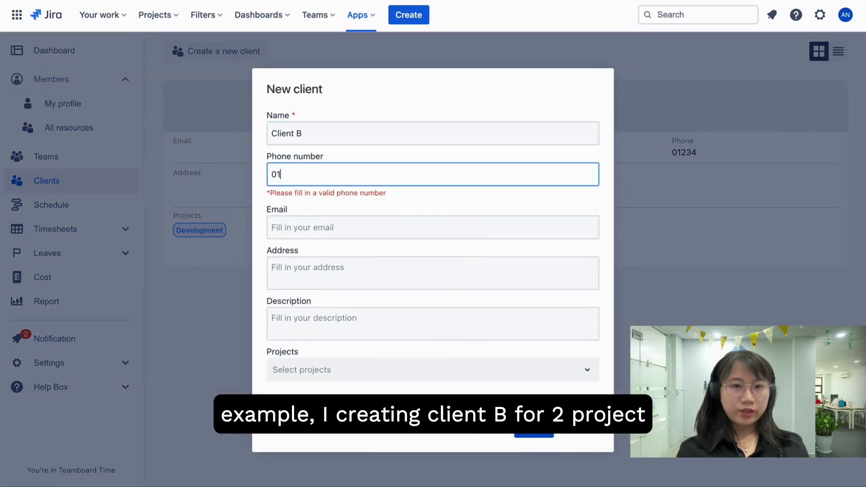
text(2345)
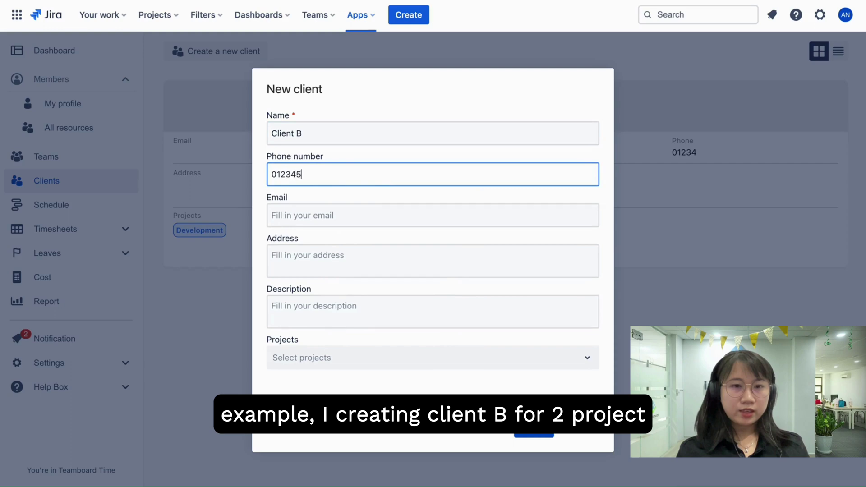
click(326, 216)
click(315, 261)
click(310, 315)
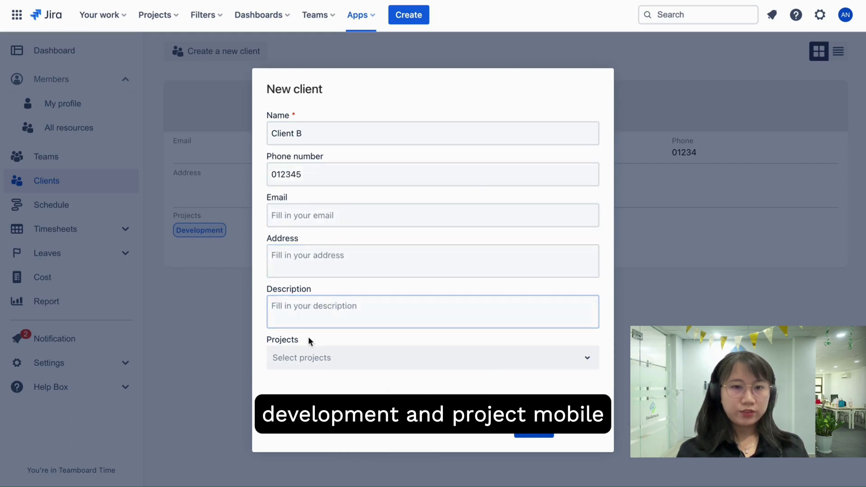
Link the Development and Project Mobile projects, save Client B, and toggle the list/grid layout.
click(318, 356)
scroll(433, 433, down, 1)
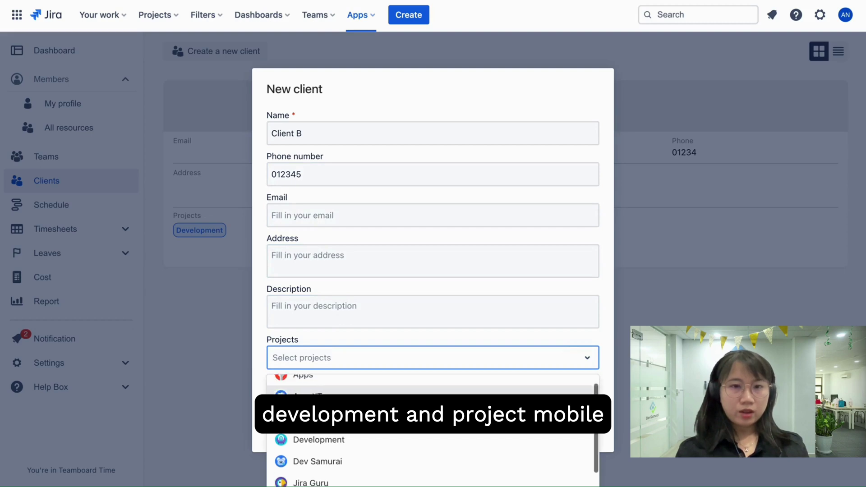
click(315, 429)
click(377, 361)
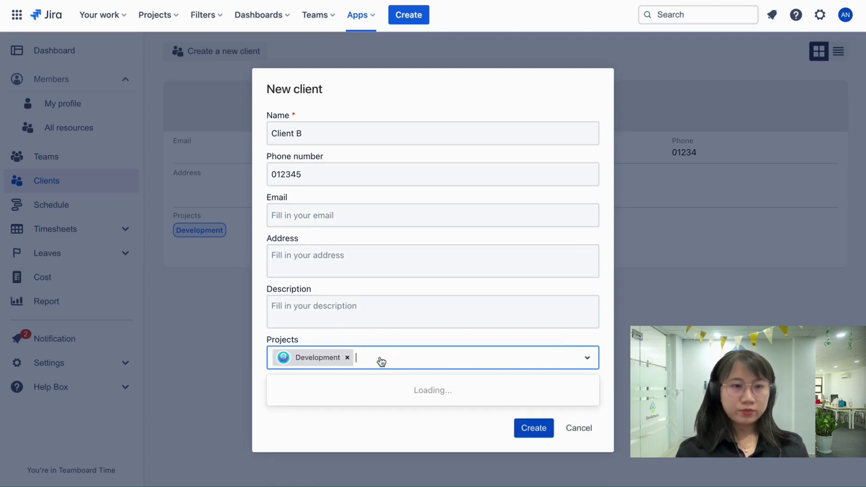
scroll(365, 391, down, 4)
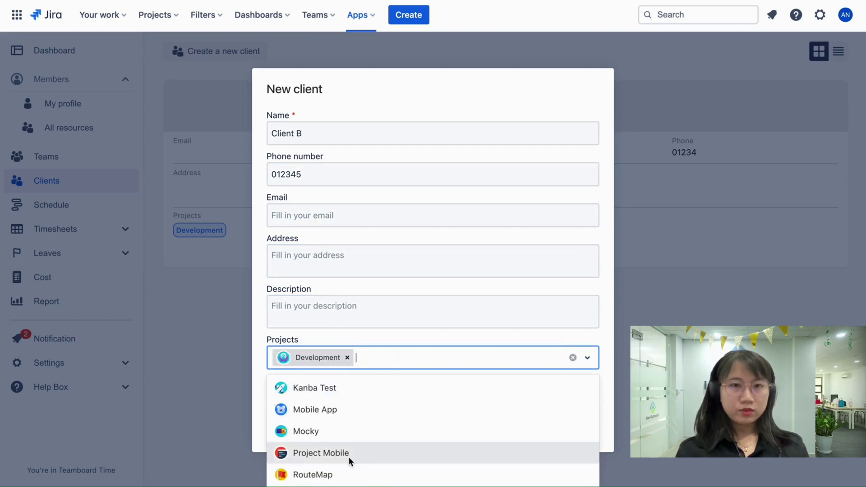
click(348, 454)
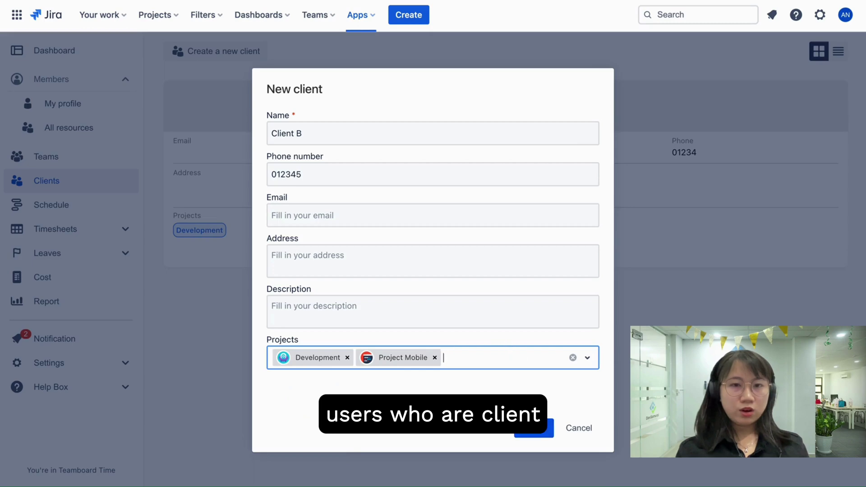
click(540, 432)
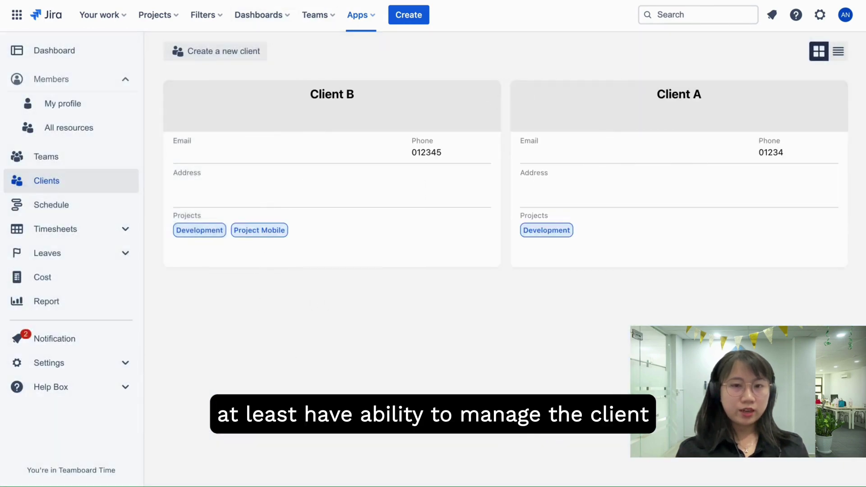
click(835, 56)
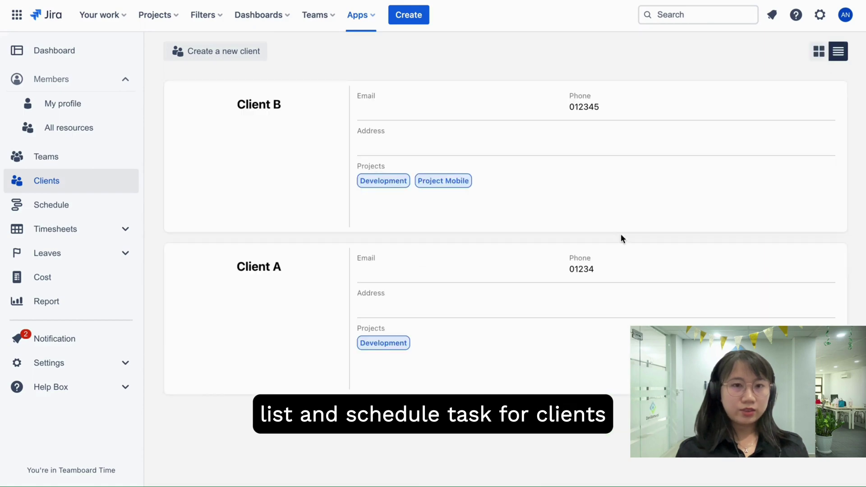
click(820, 52)
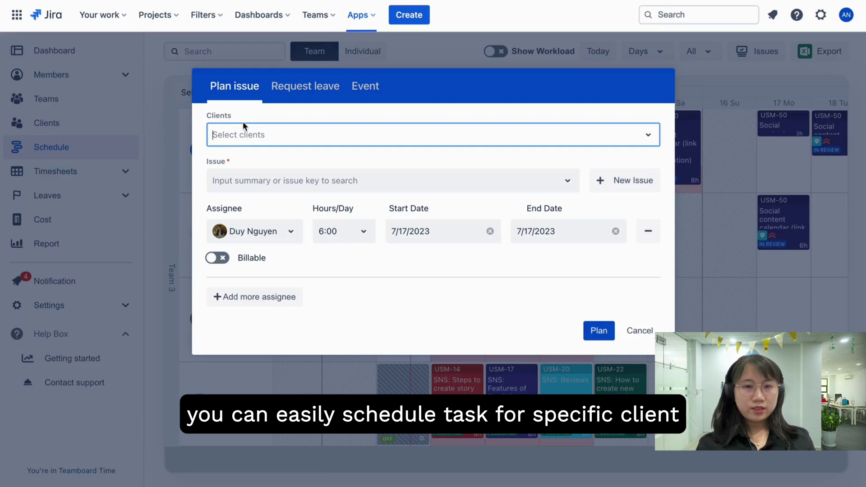
Select Client B and then Client A in the planned task's Clients field.
click(237, 140)
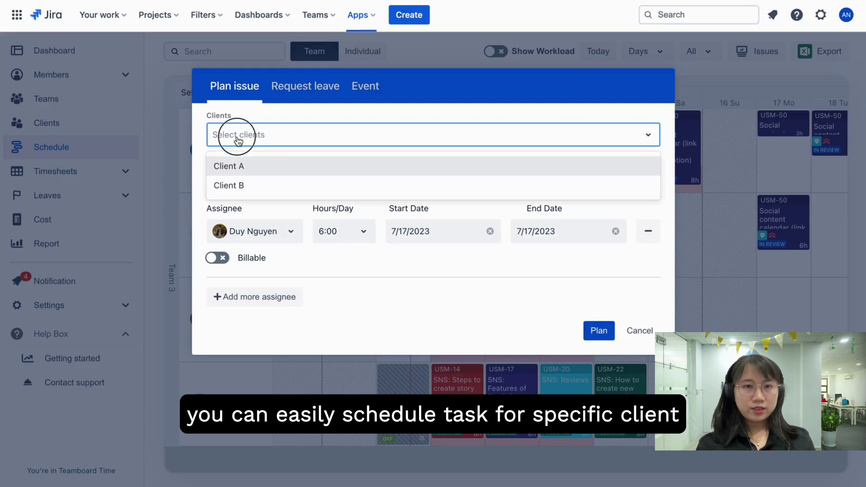
click(244, 185)
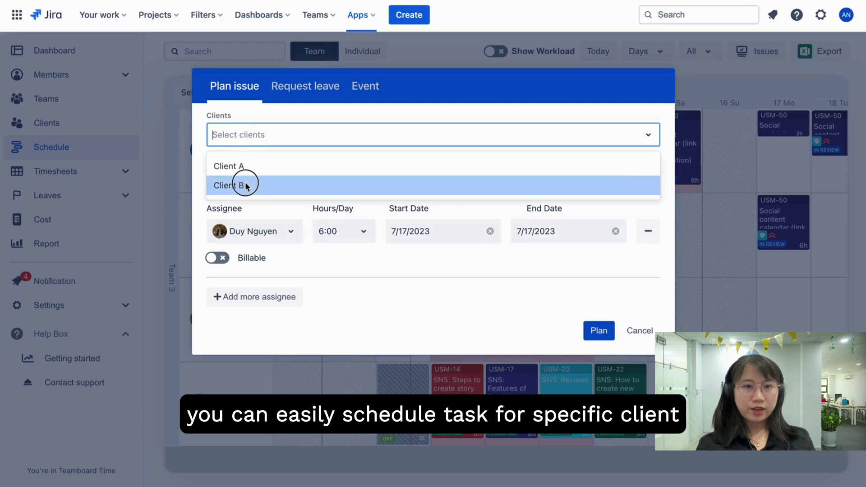
click(261, 135)
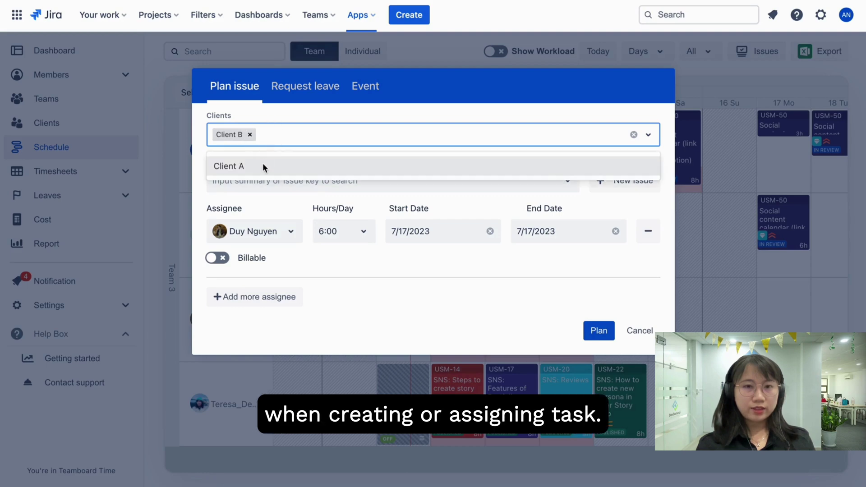
click(262, 164)
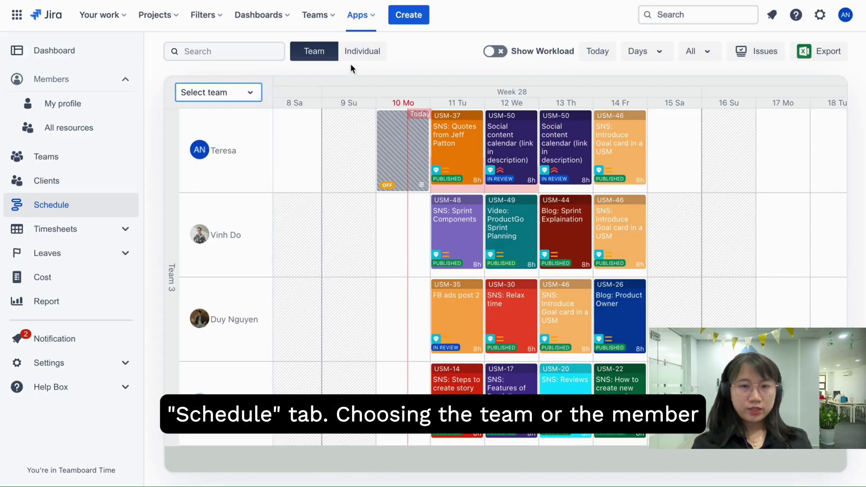
View one team member's individual schedule, found by searching 'vi'.
click(360, 51)
click(251, 92)
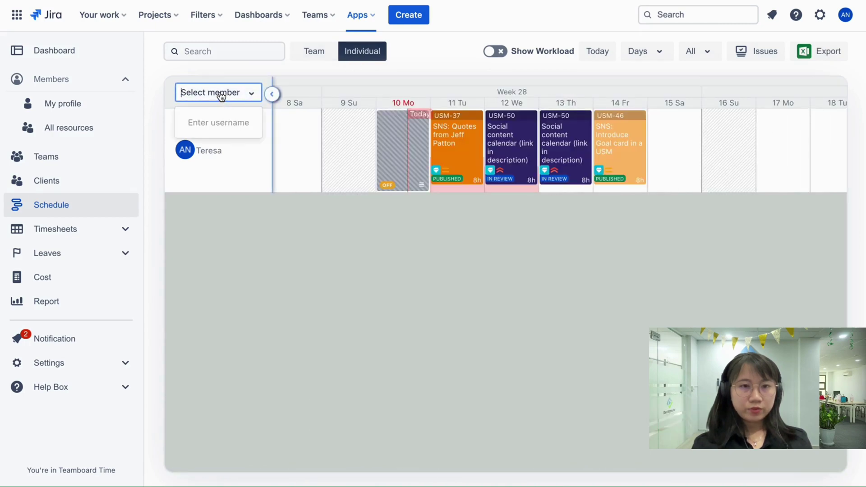
text(vinh)
click(217, 121)
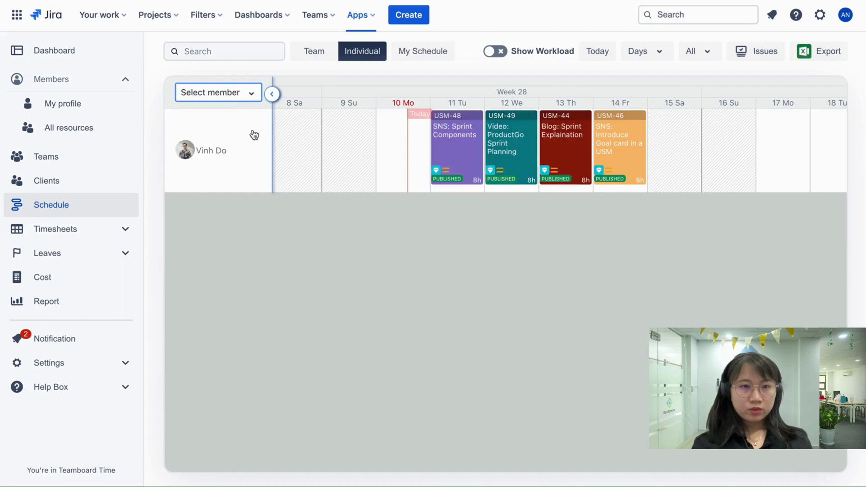
Check My Schedule, then return to the Team schedule kept at the Days scale.
click(420, 52)
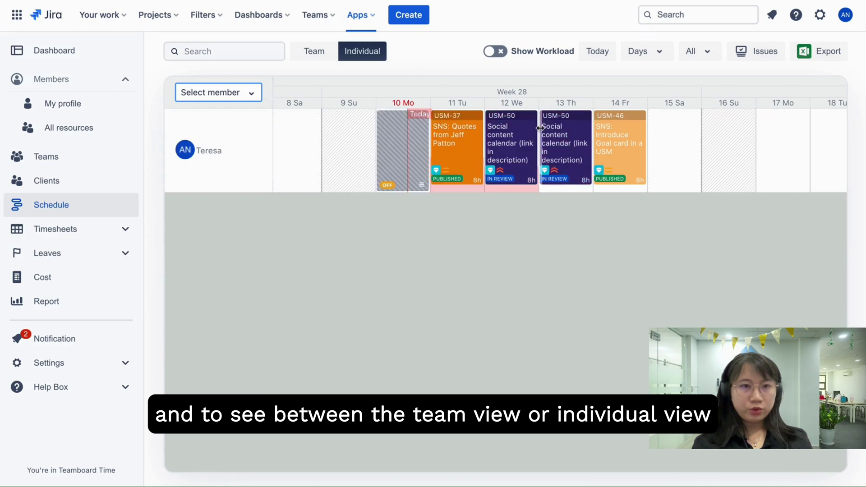
click(305, 53)
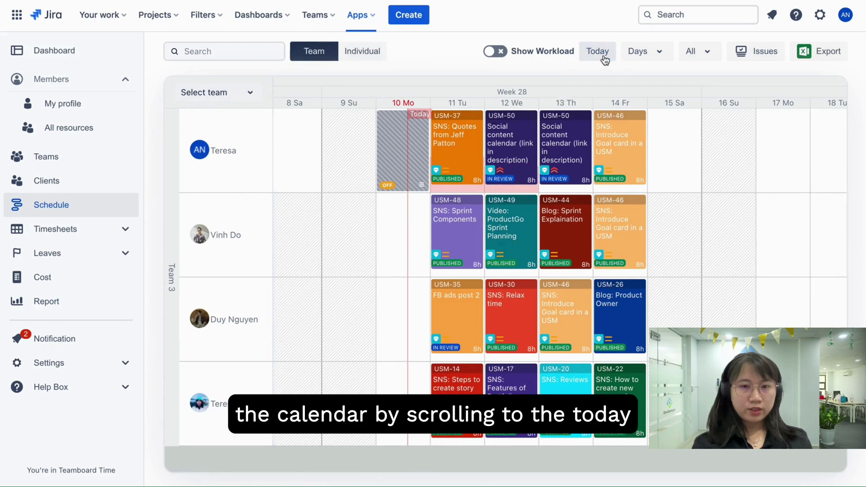
click(650, 57)
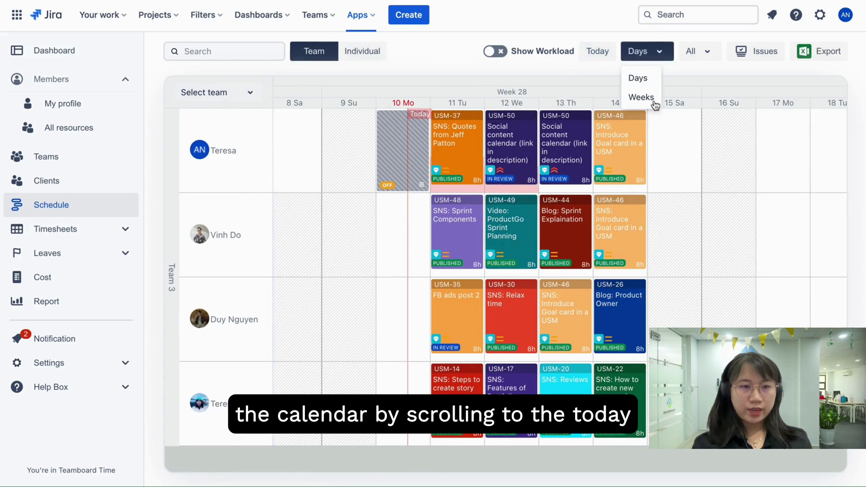
click(660, 54)
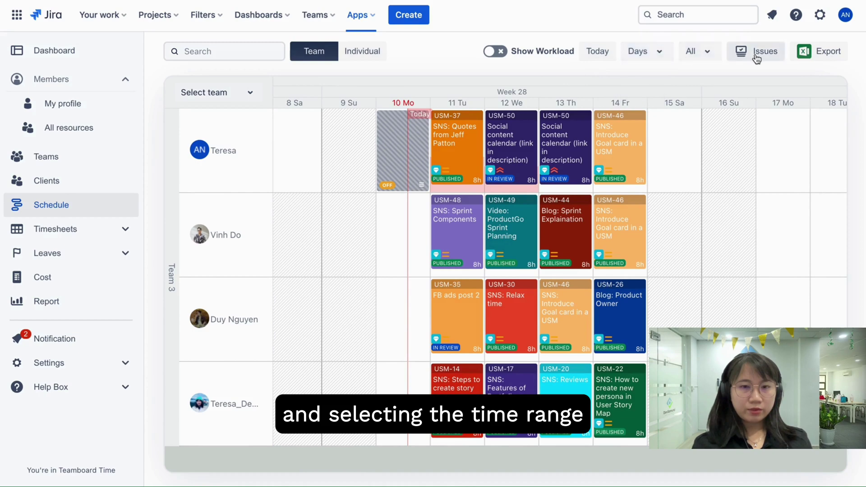
Turn on Show Workload, then expand and collapse the top member's row.
click(498, 52)
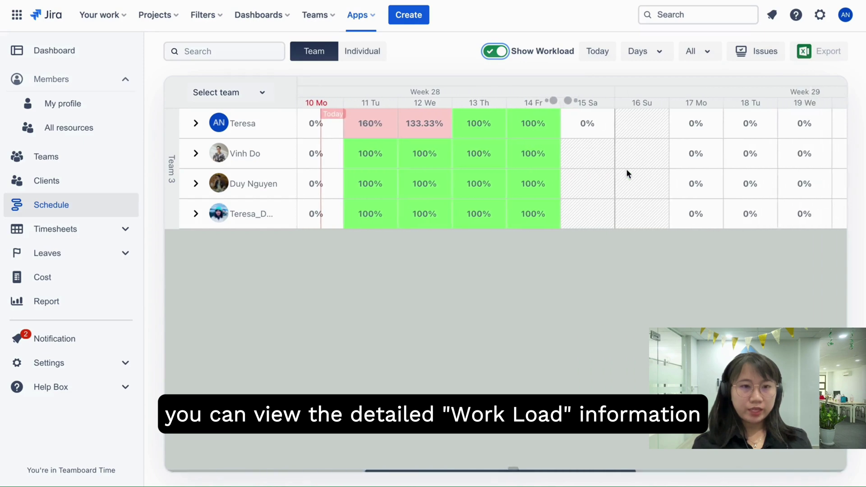
click(195, 124)
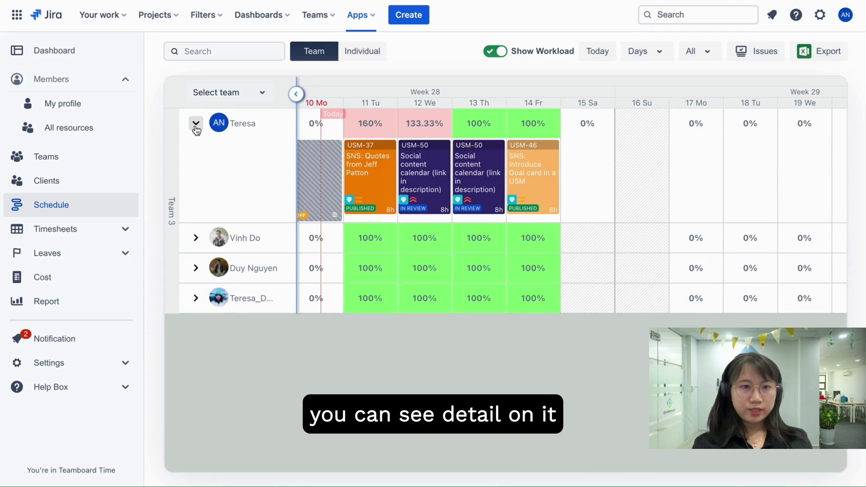
click(196, 124)
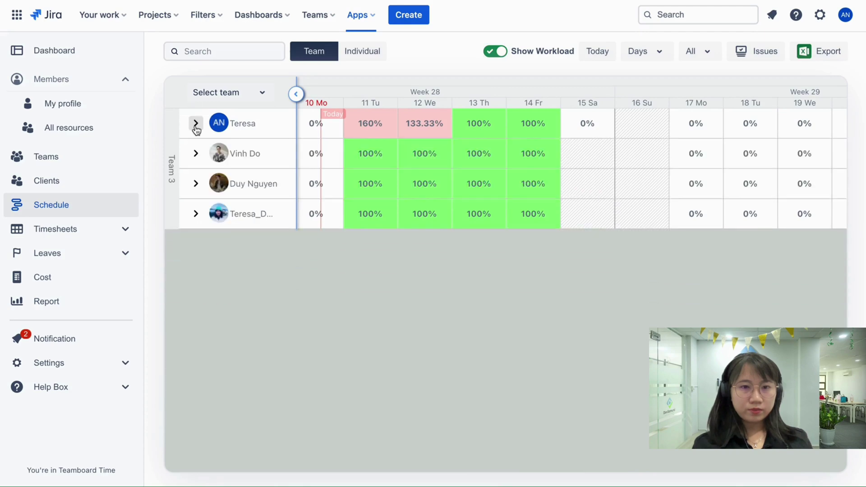
Turn off workload view and drag USM-50 Social content onto the top member's Tuesday 18th.
click(493, 53)
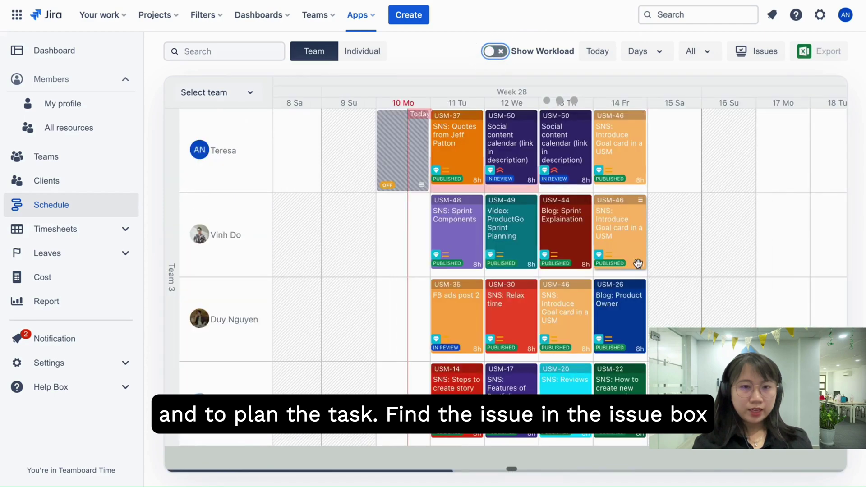
mouse_move(637, 263)
scroll(637, 263, right, 3)
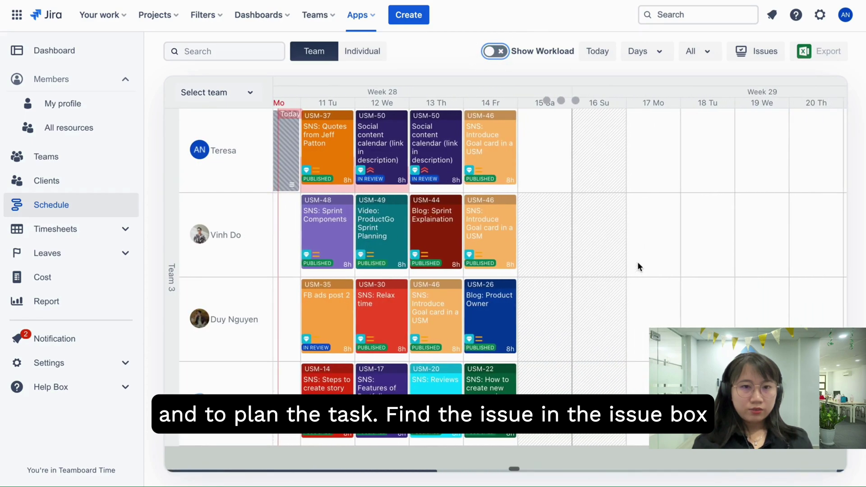
scroll(661, 161, right, 1)
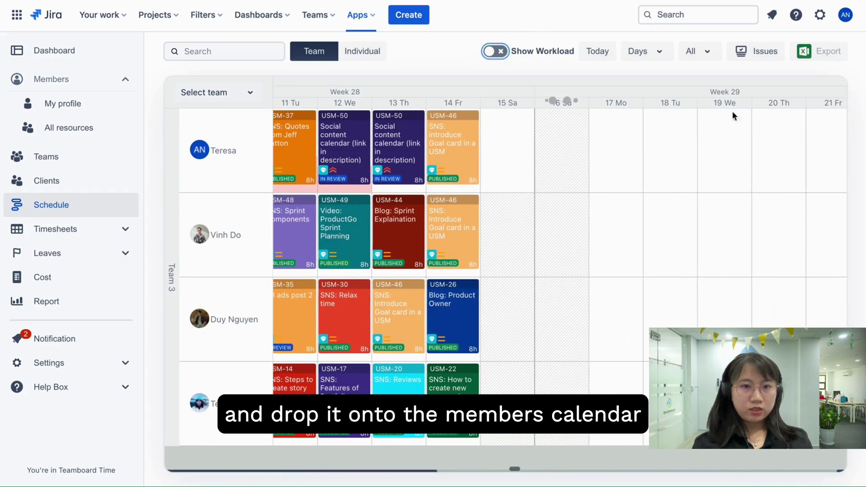
click(762, 51)
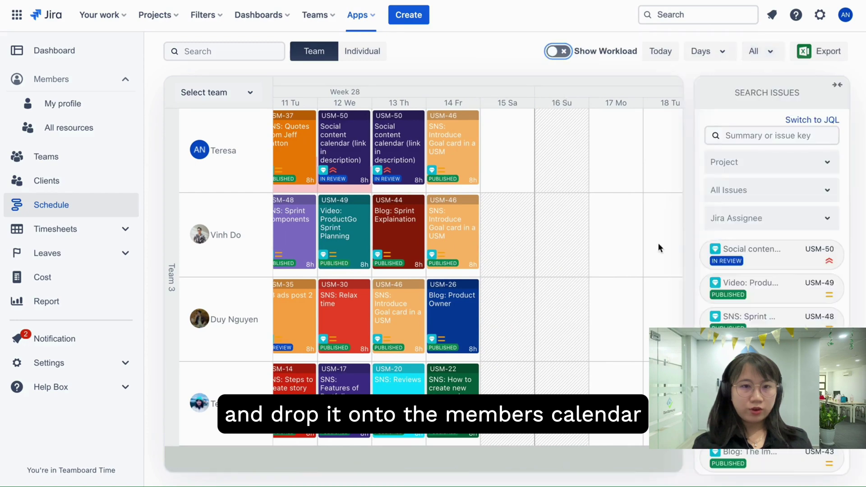
scroll(637, 263, right, 3)
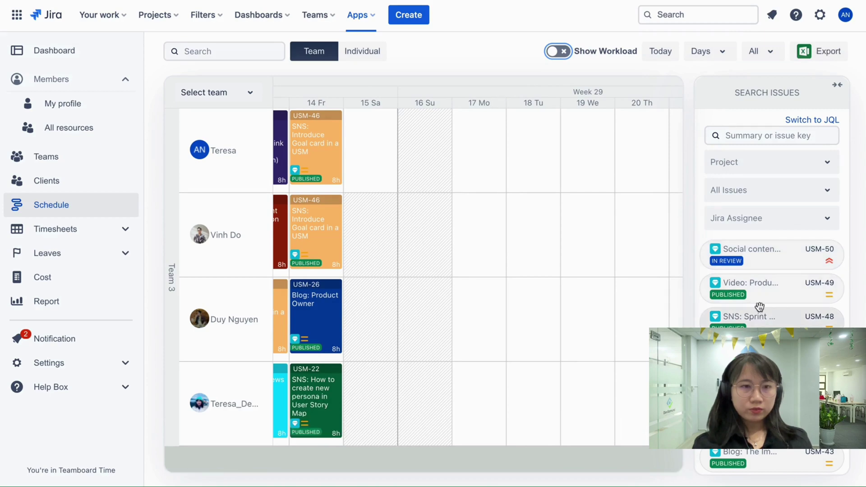
drag(757, 253, 534, 163)
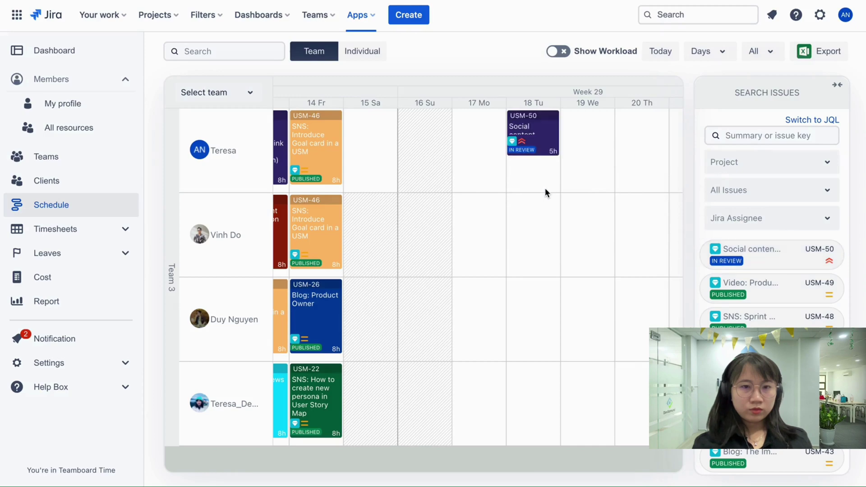
Plan issue TSCM-50 Video for Client A on Wednesday 19, left non-billable.
click(585, 153)
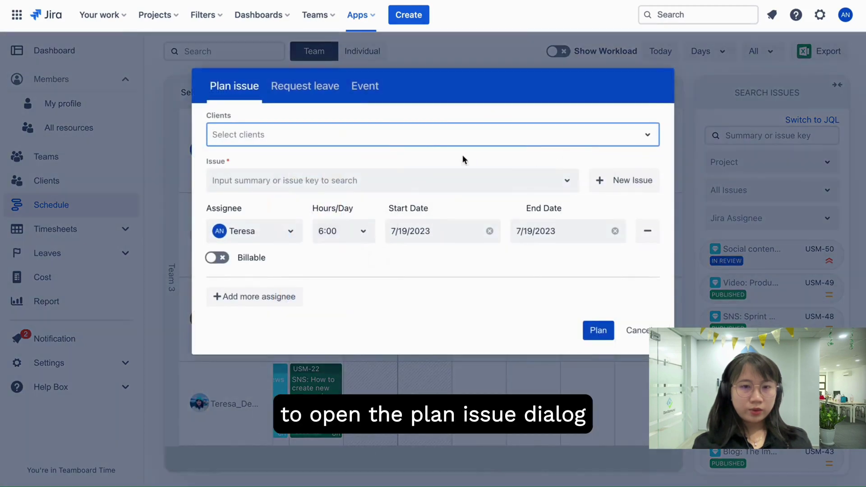
click(429, 135)
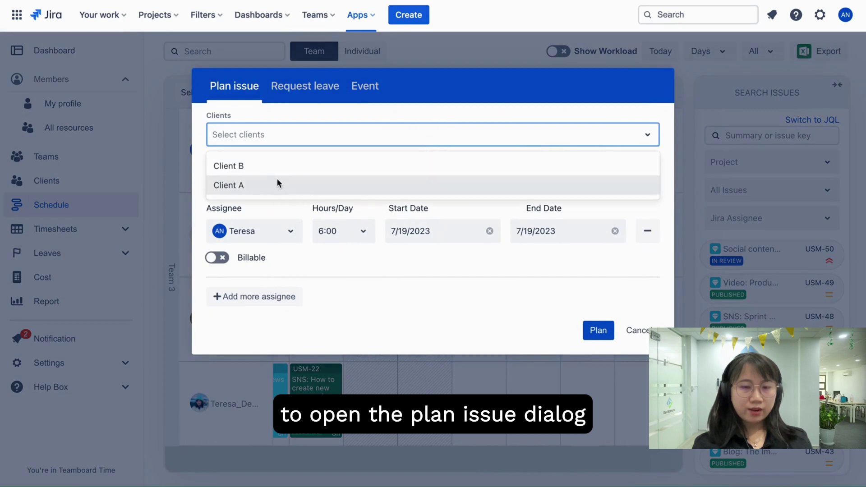
click(277, 182)
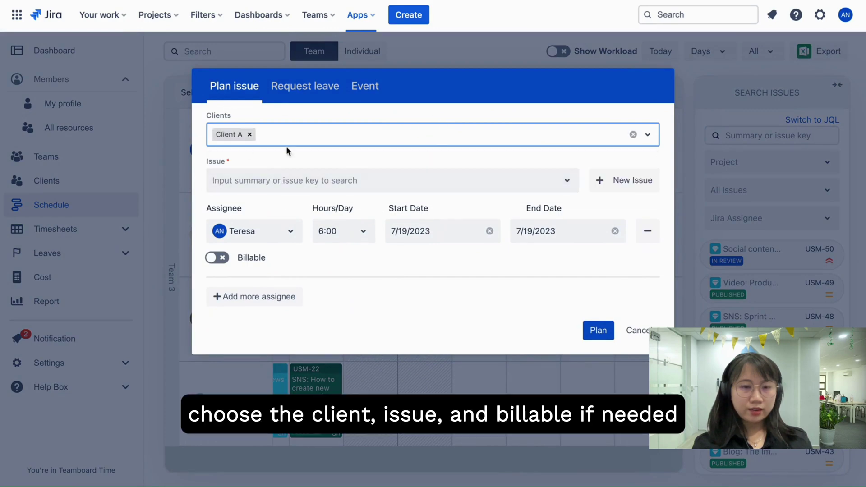
click(385, 179)
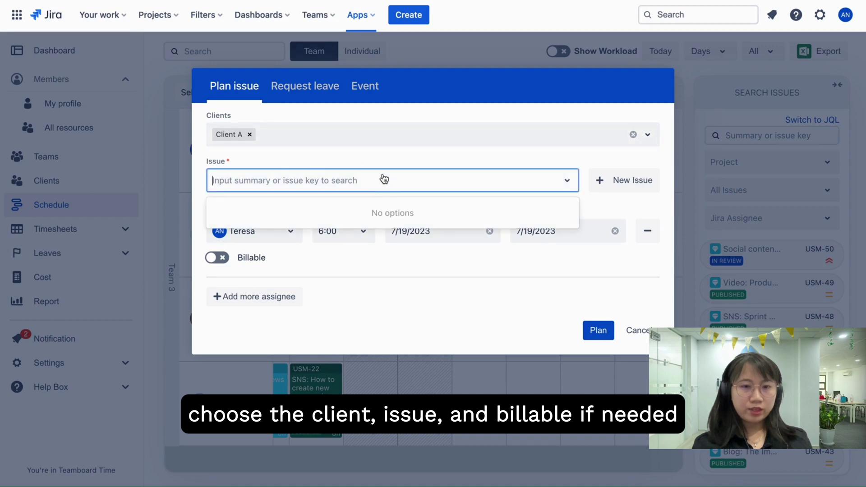
text(video)
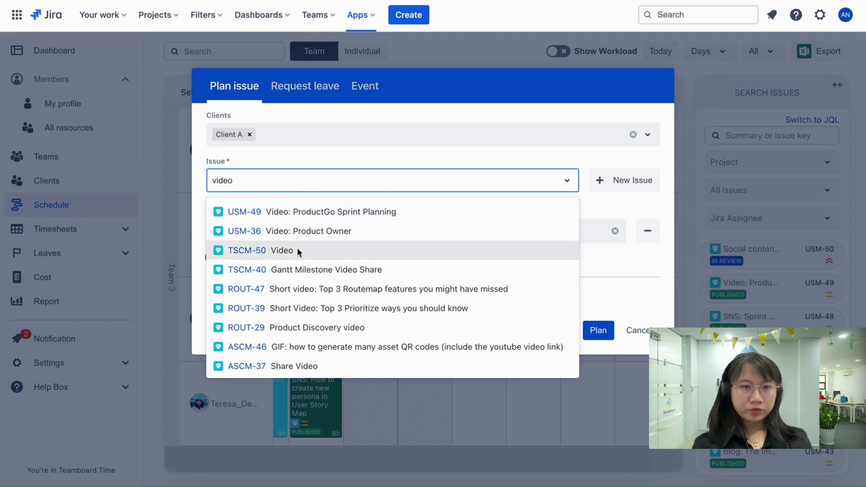
click(296, 250)
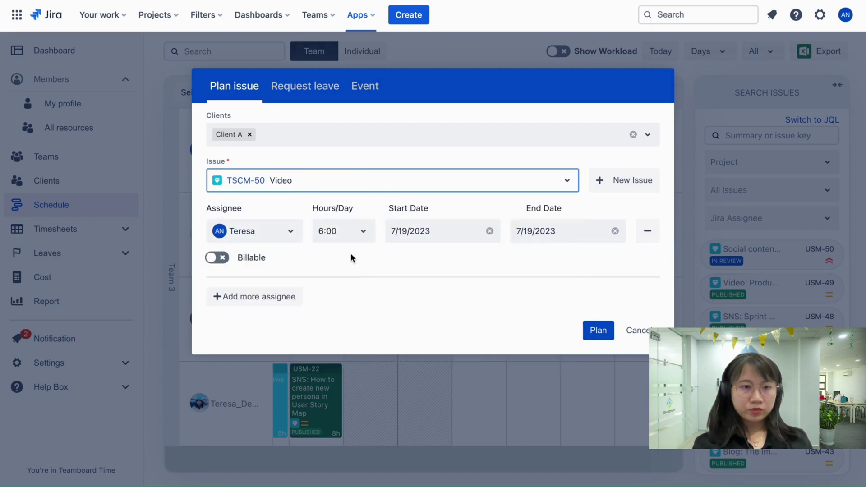
click(221, 261)
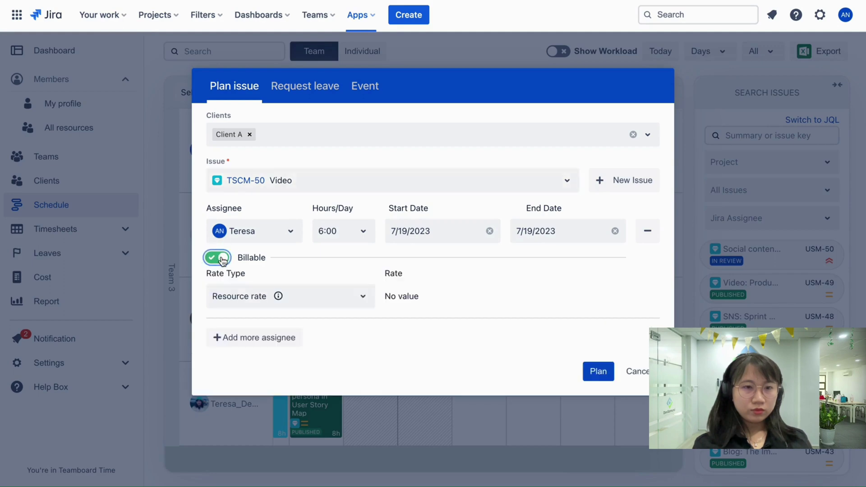
click(218, 258)
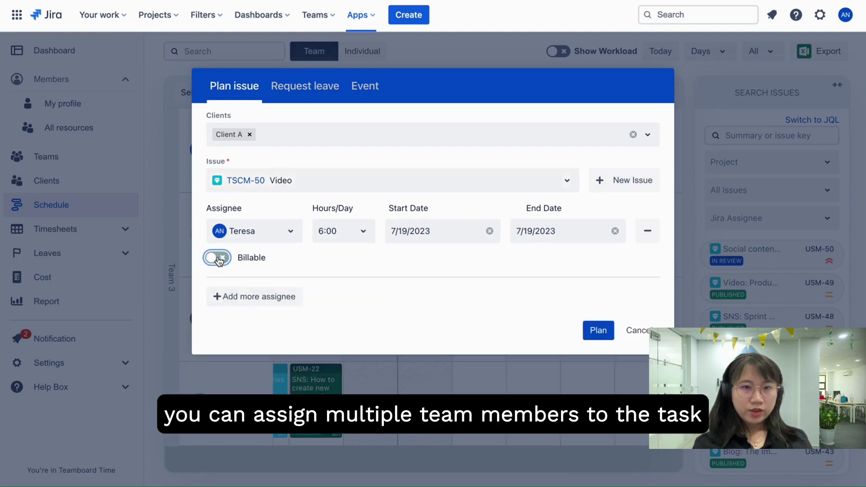
Add three more team members as assignees on the TSCM-50 plan.
click(277, 298)
click(277, 310)
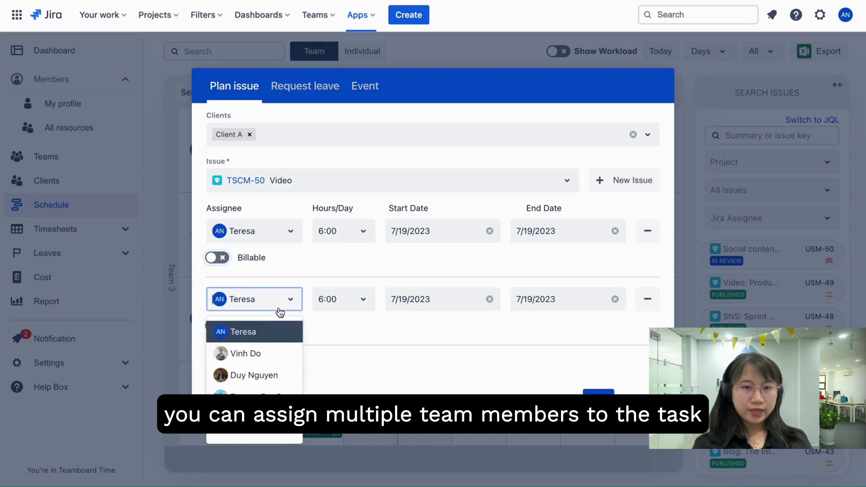
click(277, 357)
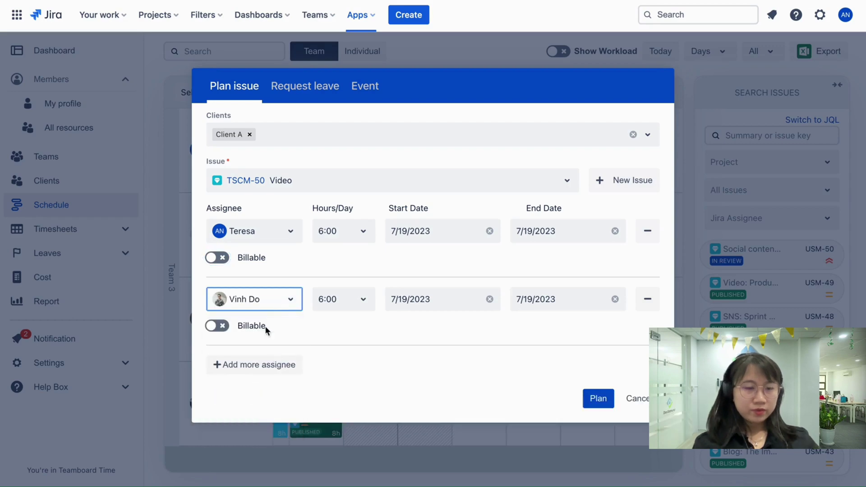
click(252, 364)
click(280, 361)
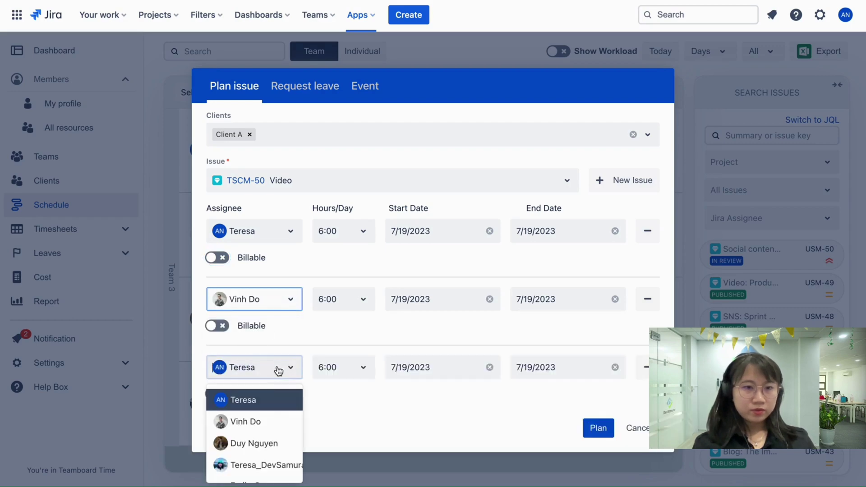
click(269, 442)
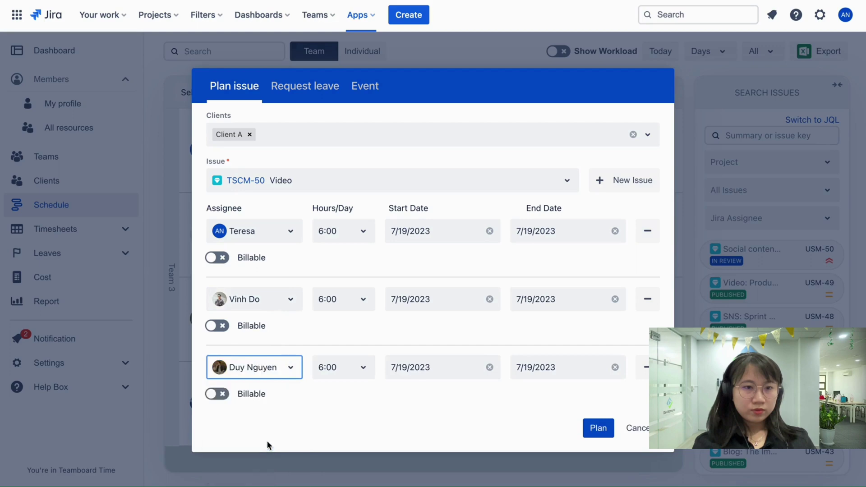
scroll(249, 399, down, 1)
click(247, 394)
scroll(308, 321, down, 2)
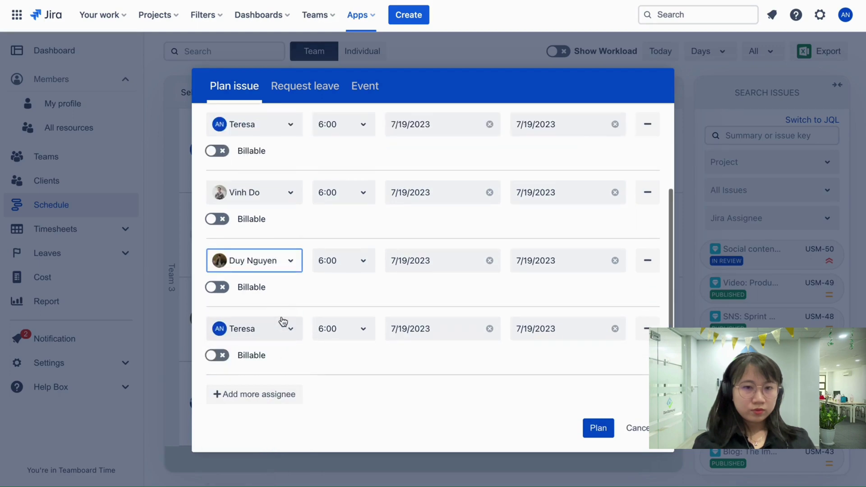
click(281, 321)
click(264, 442)
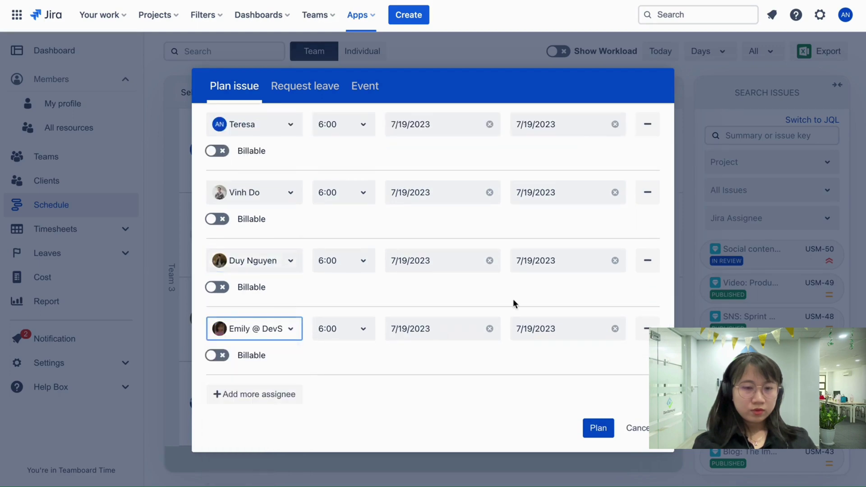
Submit the TSCM-50 Video plan at 6:00 hours on 7/19/2023.
scroll(513, 298, up, 3)
scroll(532, 291, down, 3)
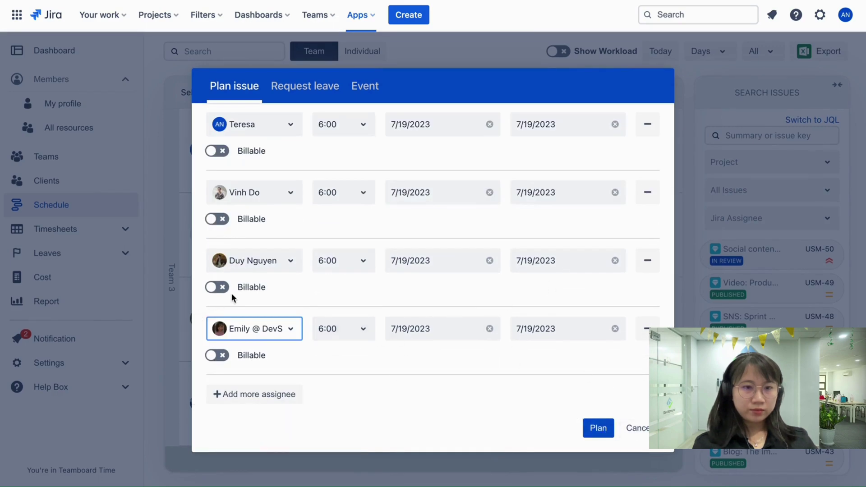
click(597, 429)
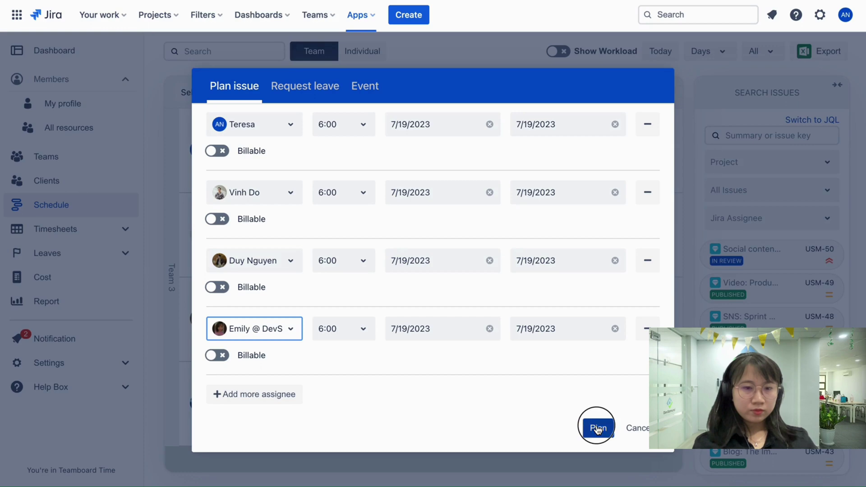
click(309, 350)
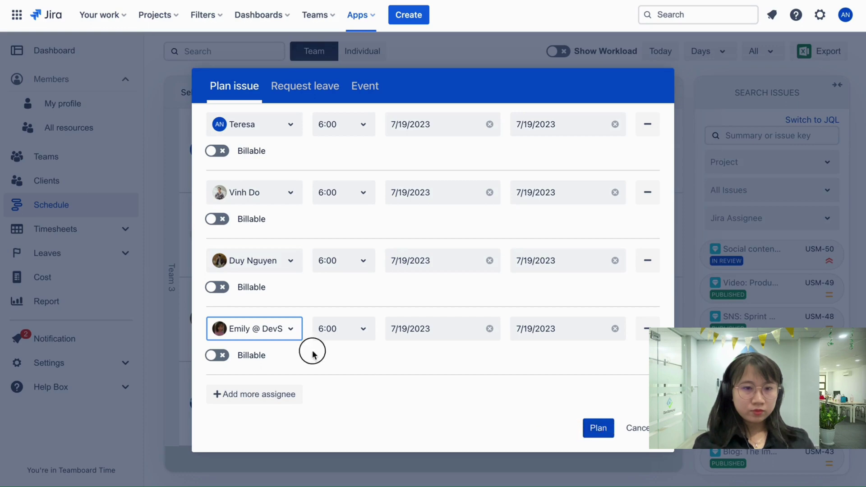
click(596, 428)
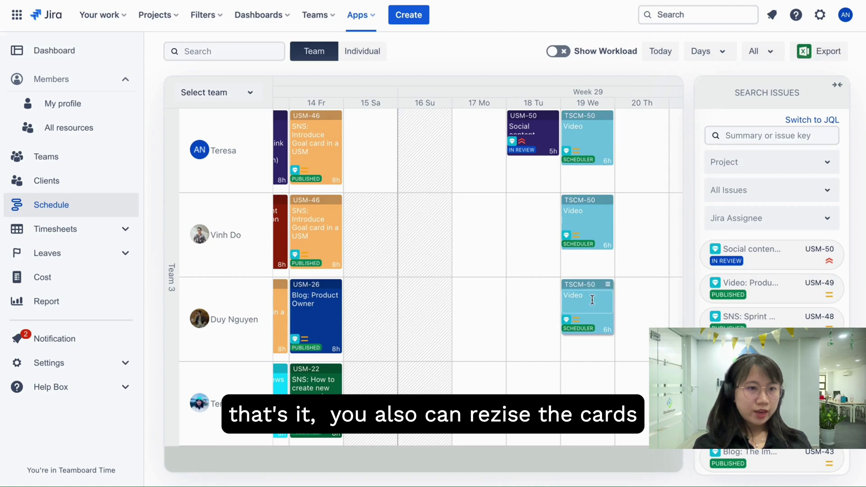
Extend the top member's TSCM-50 Video card through 21 July and reduce it to 3.5h.
mouse_move(573, 217)
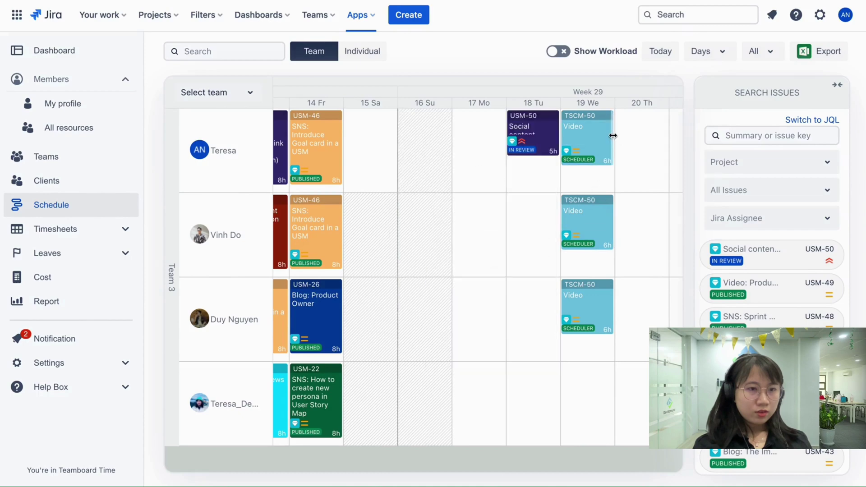
drag(613, 136, 650, 135)
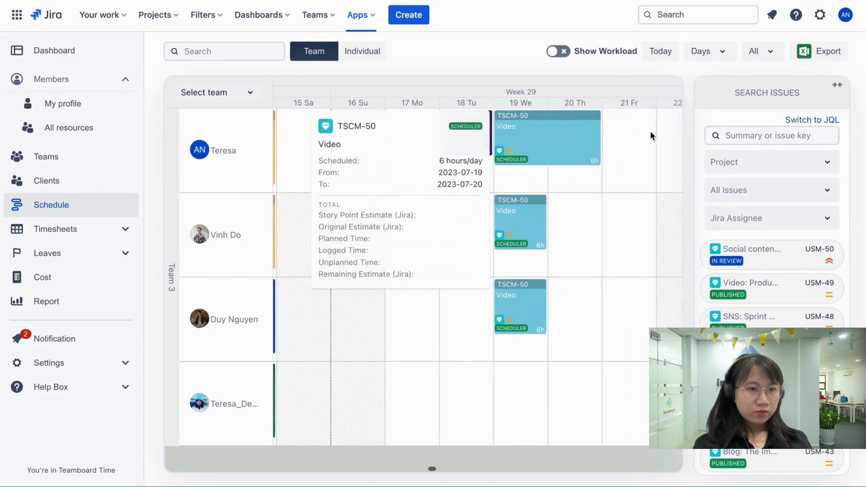
drag(591, 131, 634, 131)
drag(581, 166, 581, 137)
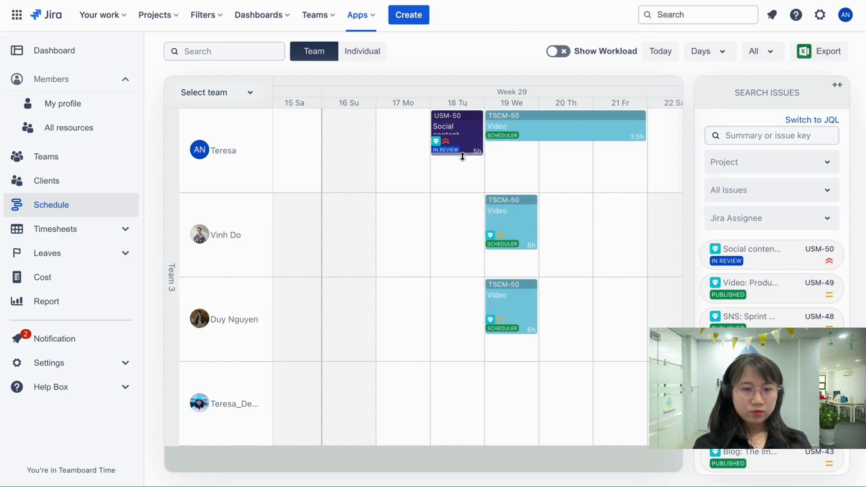
mouse_move(463, 156)
mouse_down()
mouse_move(462, 180)
mouse_move(460, 156)
mouse_up()
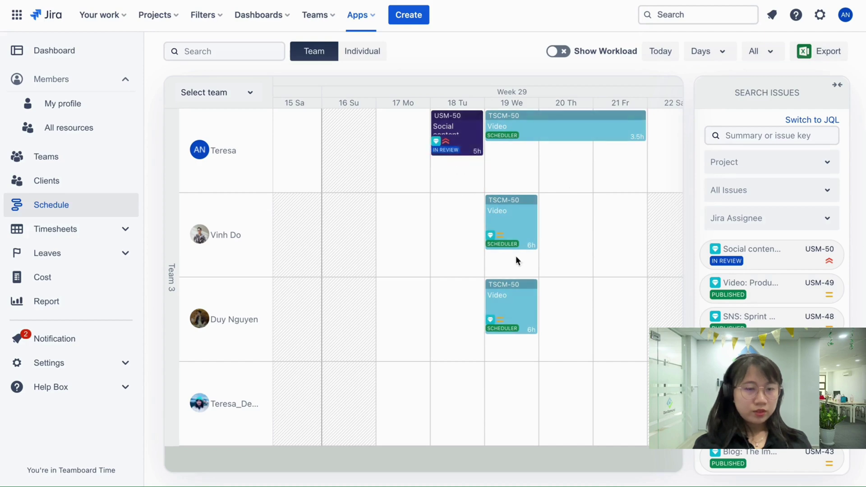
Recolour the TSCM-50 Video bookings light red using the card's Change Color option.
mouse_move(533, 203)
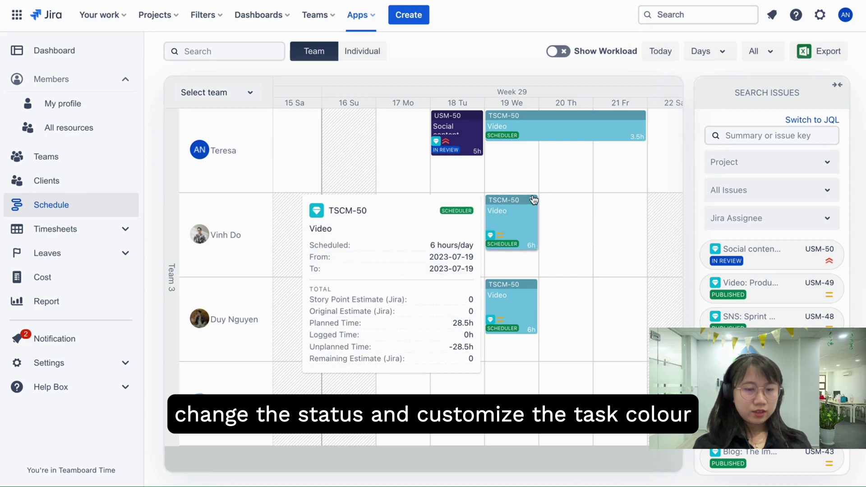
click(533, 200)
mouse_move(543, 250)
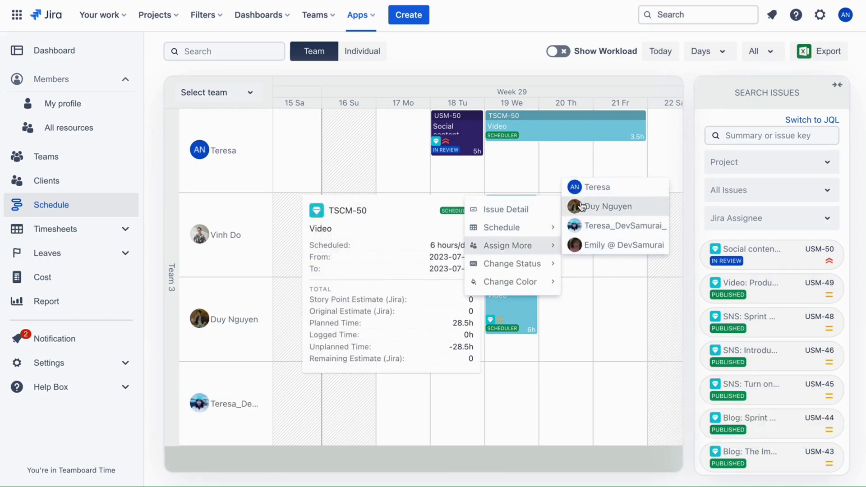
mouse_move(530, 235)
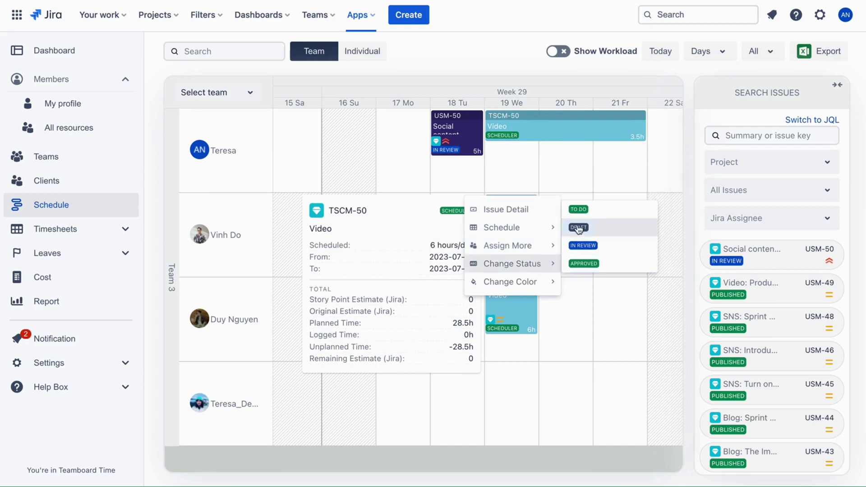
mouse_move(551, 282)
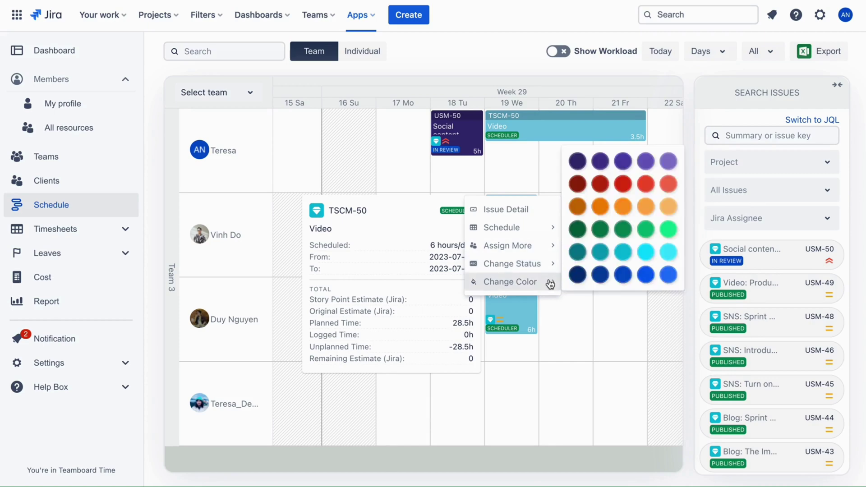
click(668, 184)
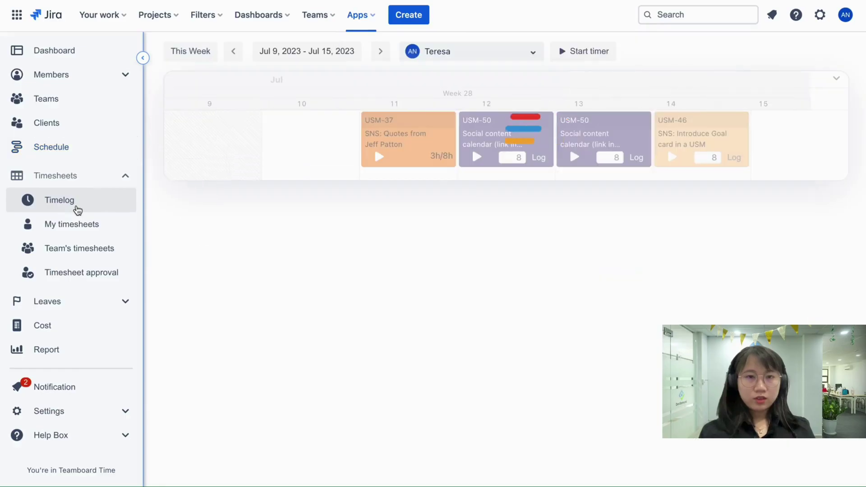
In the Timelog, log 6:00 hours on 15 July 2023 against USM-48 SNS: Sprint Components.
click(77, 210)
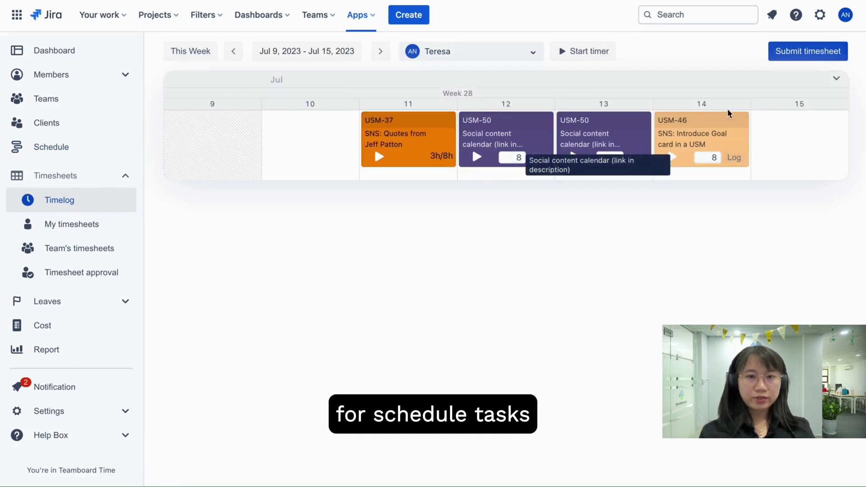
click(764, 134)
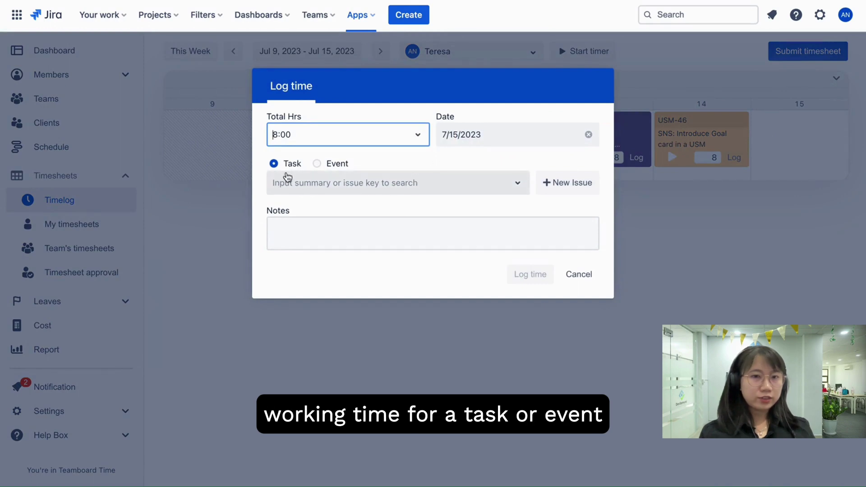
click(402, 135)
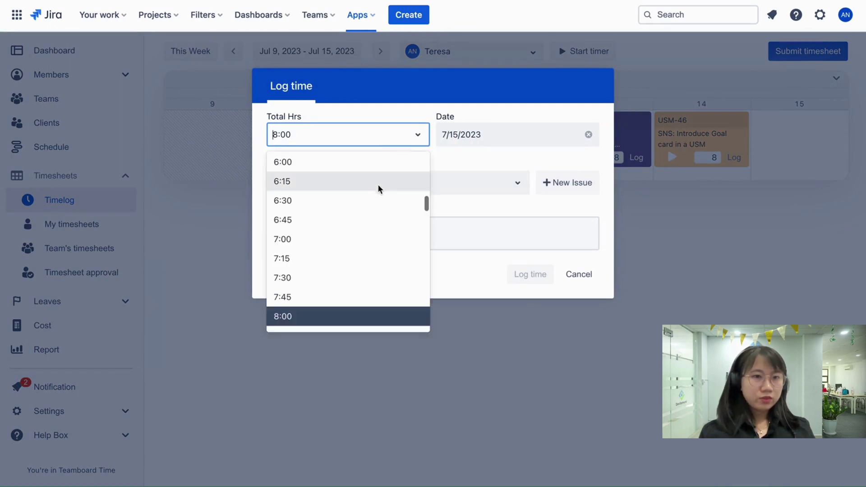
click(370, 164)
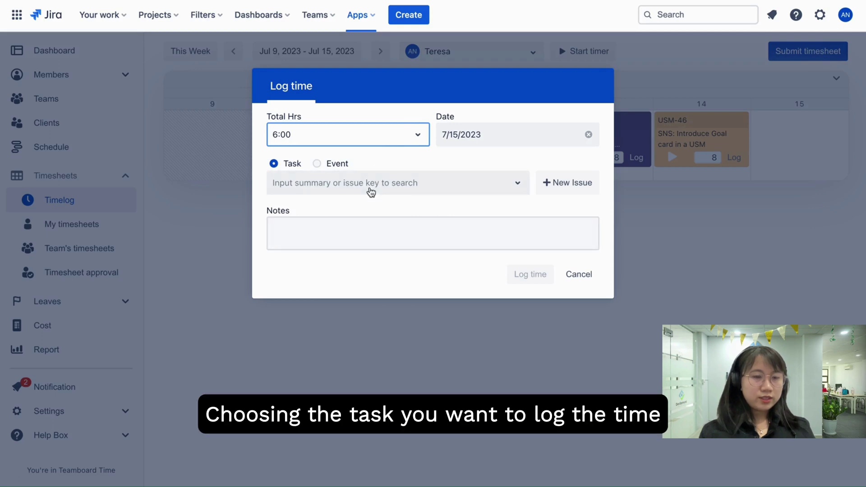
click(369, 189)
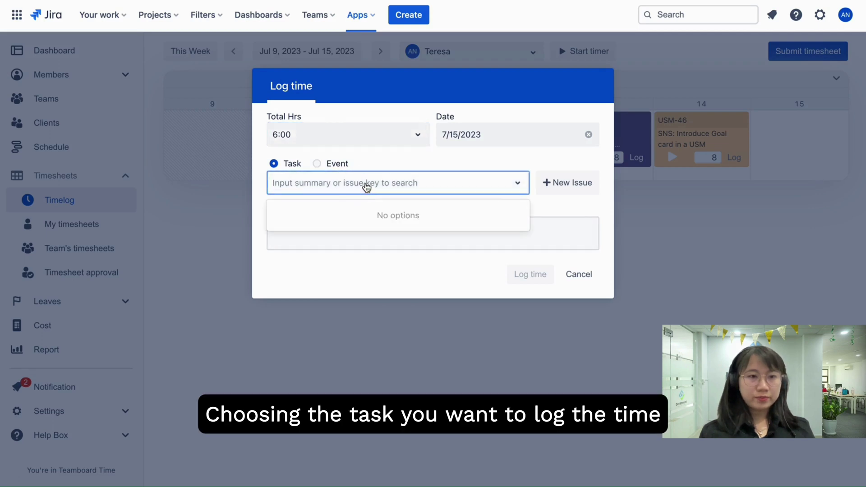
text(sns)
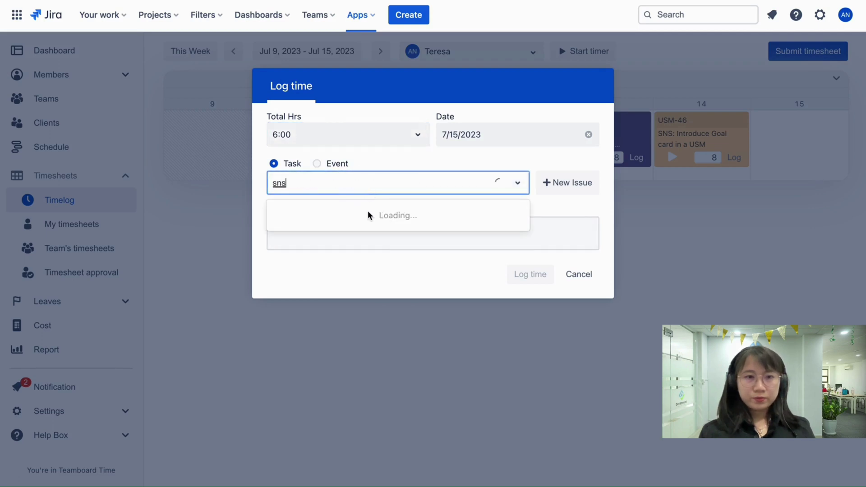
click(384, 215)
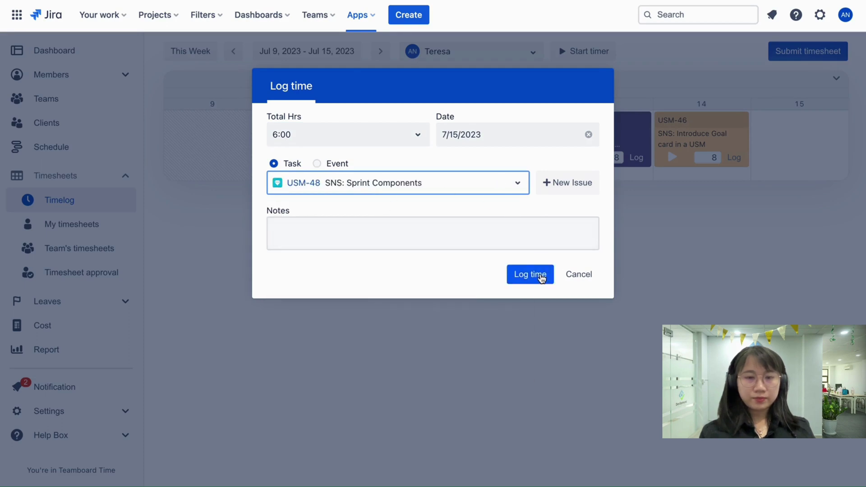
click(541, 276)
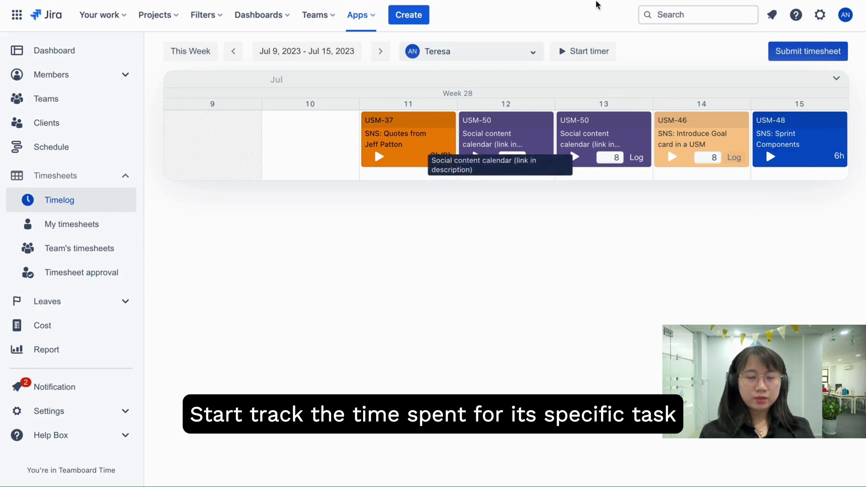
Time a short session on USM-50 with its card timer and log 0.02h on July 10.
click(599, 53)
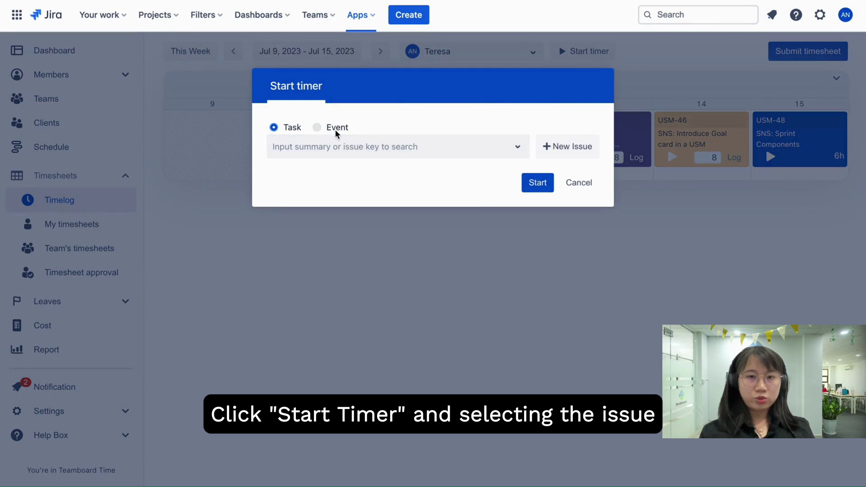
click(581, 182)
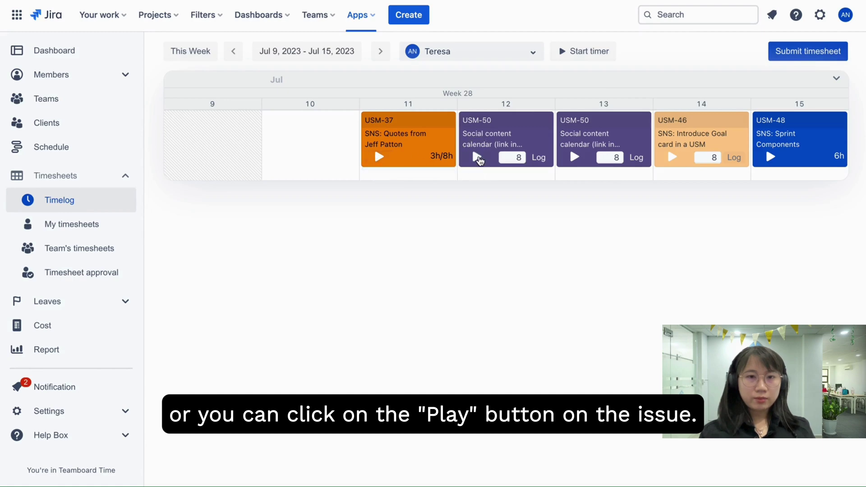
click(478, 157)
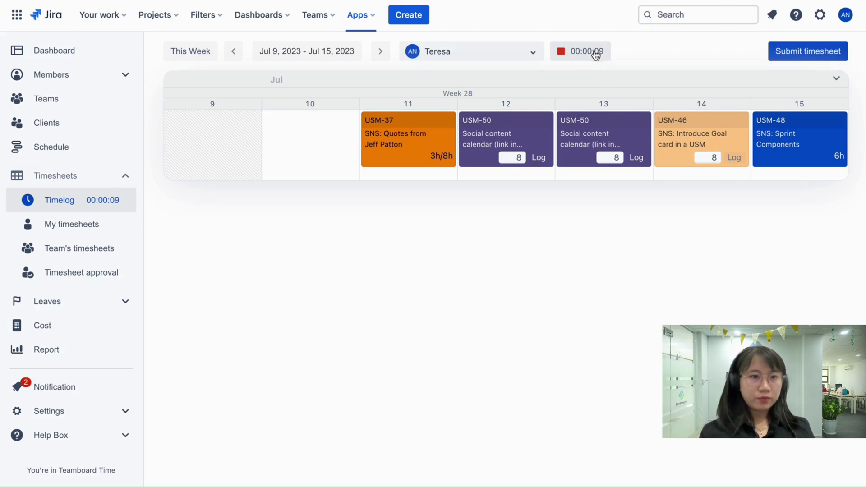
click(596, 54)
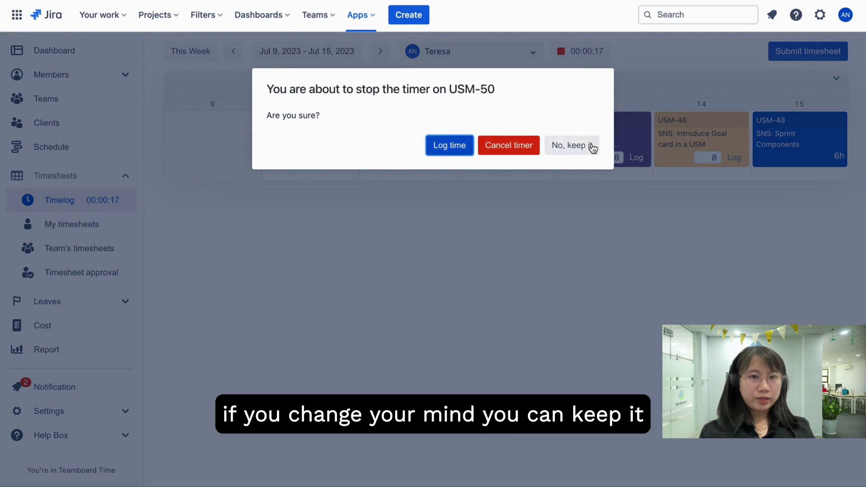
click(450, 152)
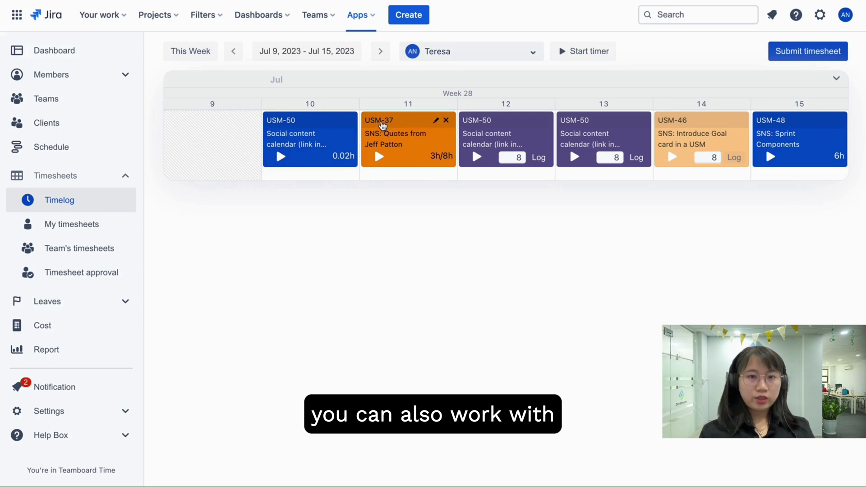
click(381, 122)
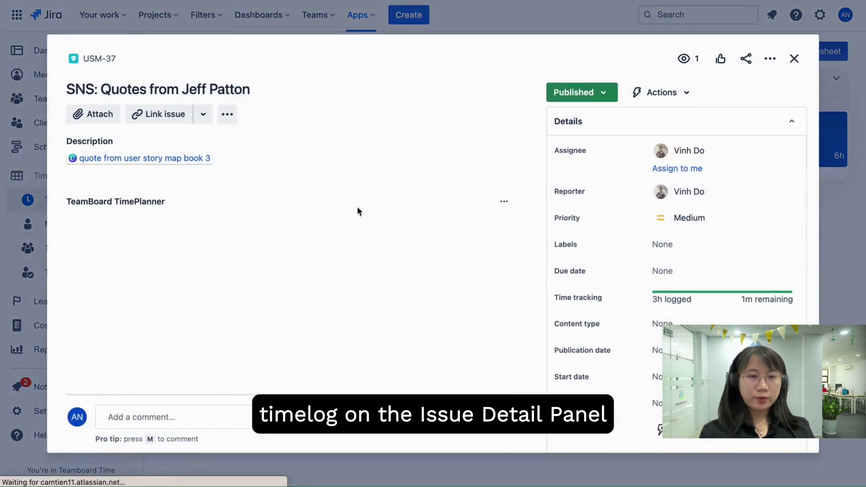
click(227, 114)
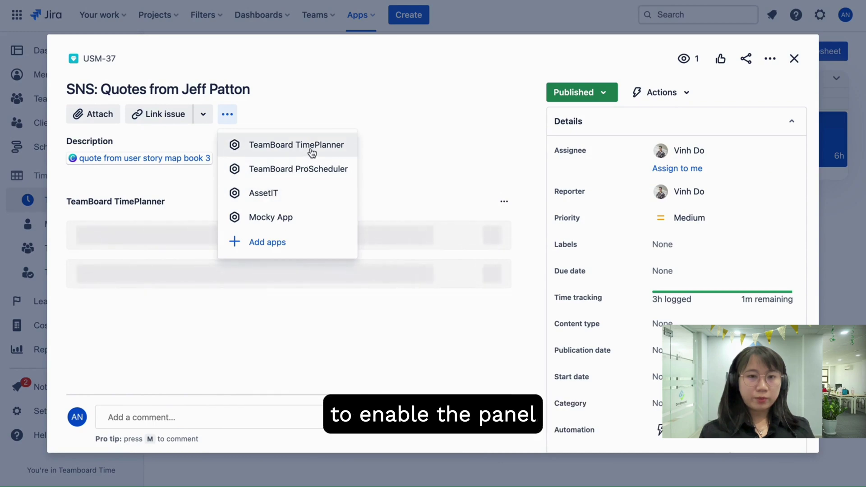
click(311, 153)
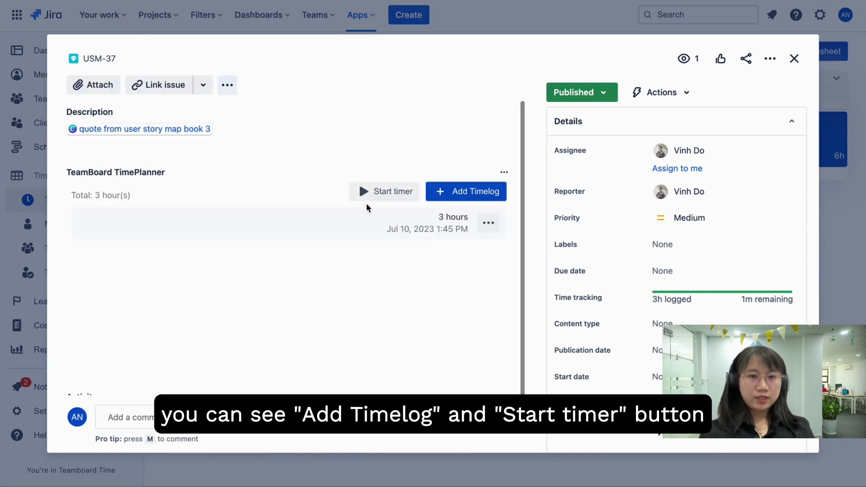
scroll(366, 233, up, 1)
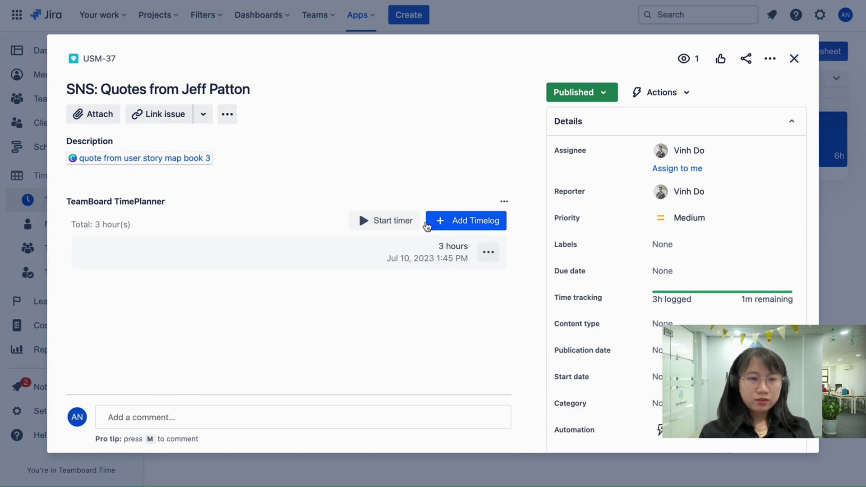
click(394, 221)
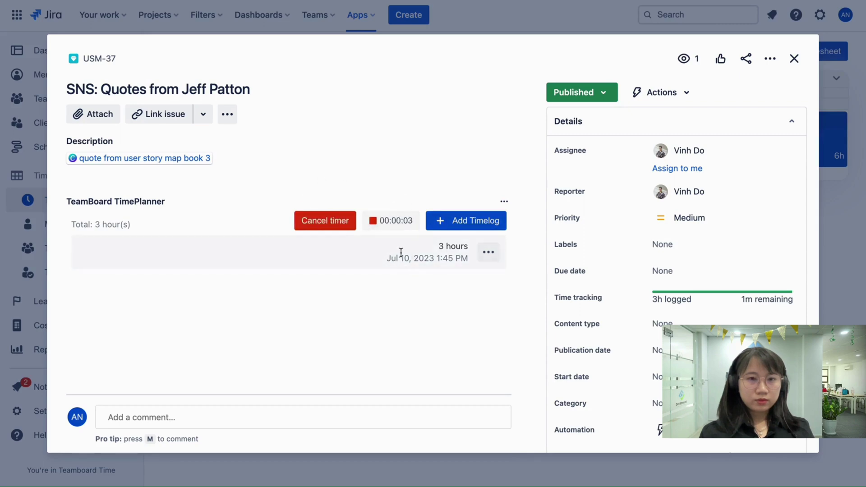
click(342, 224)
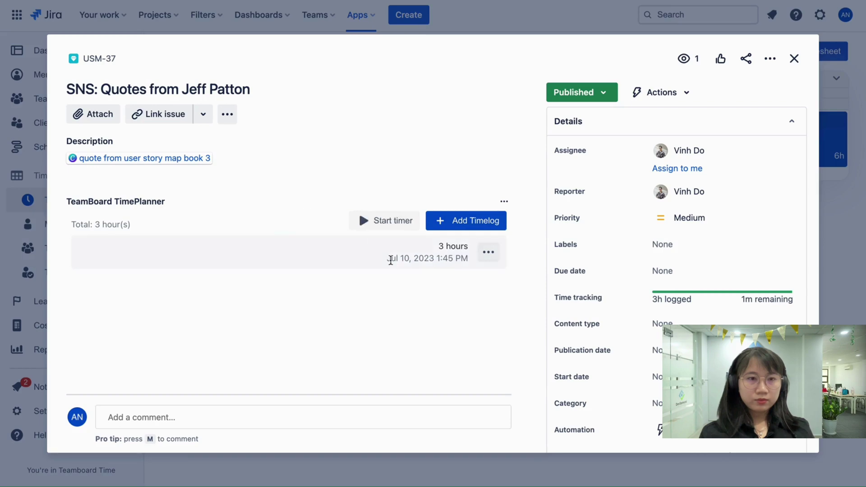
click(794, 59)
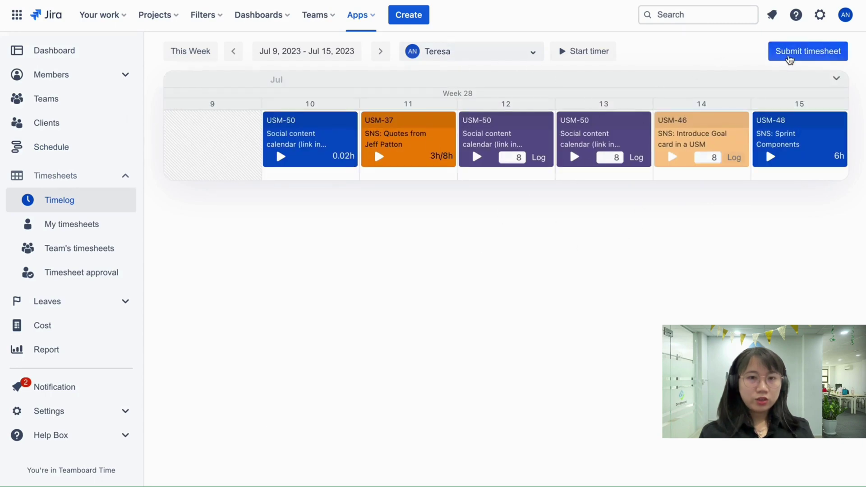
Submit the Jul 9–15 timesheet to the chosen approver, then request its recall.
click(788, 56)
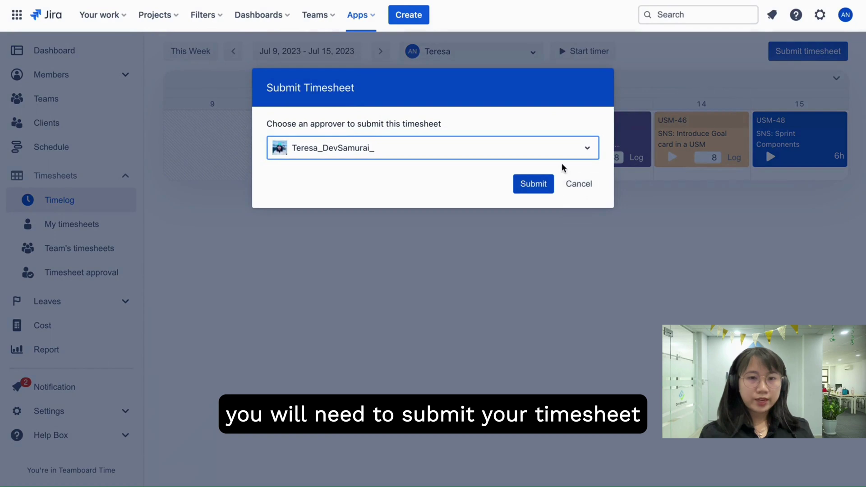
click(551, 153)
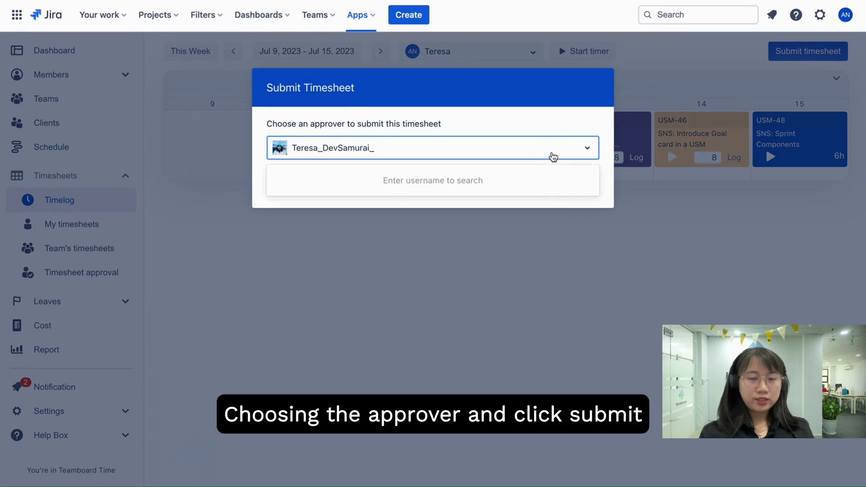
click(554, 155)
click(532, 184)
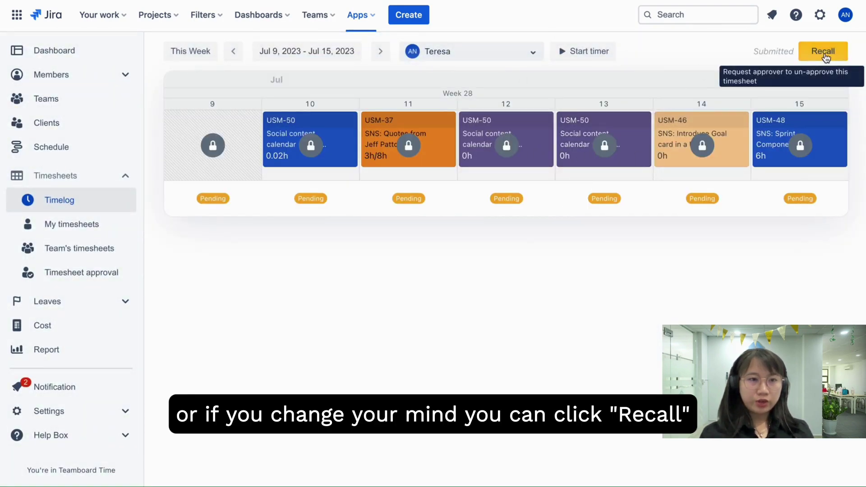
click(824, 53)
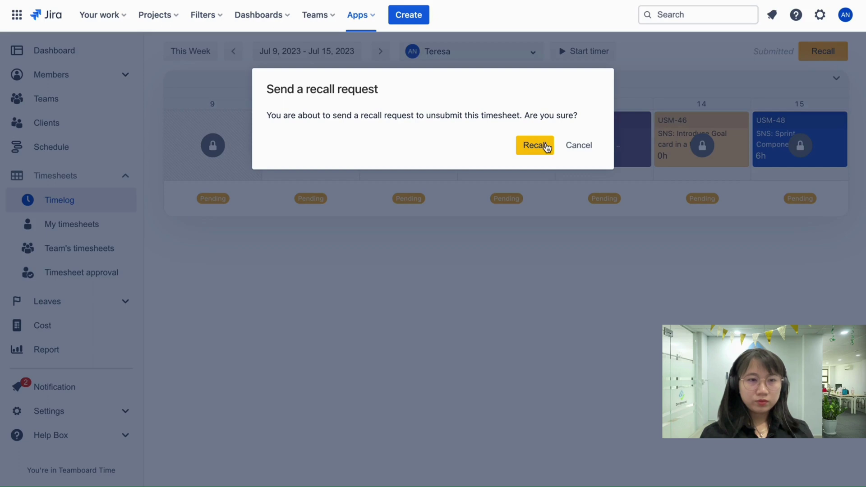
click(546, 146)
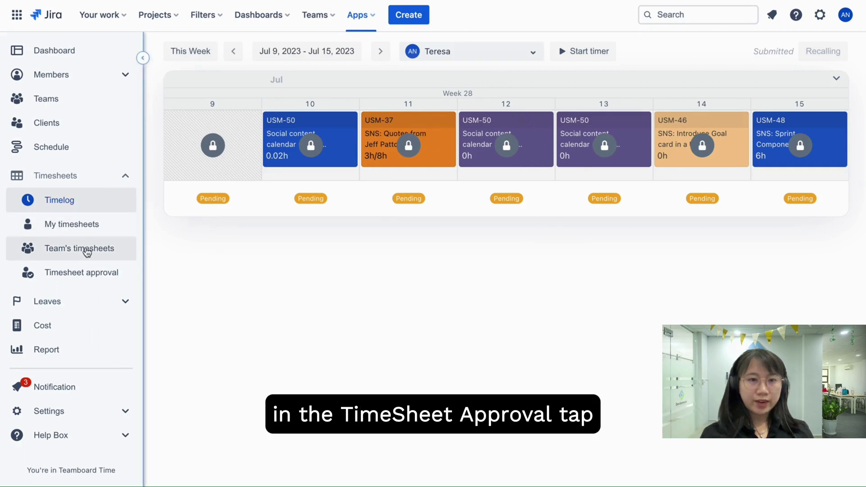
Approve the Jul 9, 2023 timesheet day on the Timesheet approval page without notes.
click(90, 273)
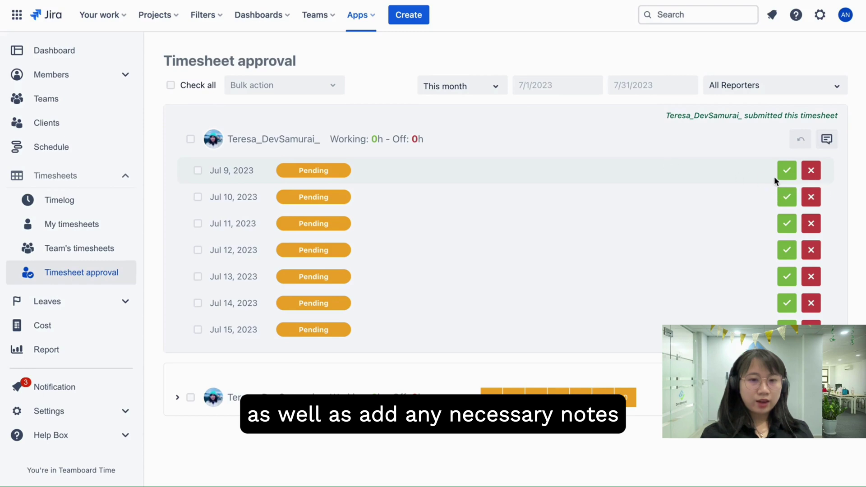
click(786, 174)
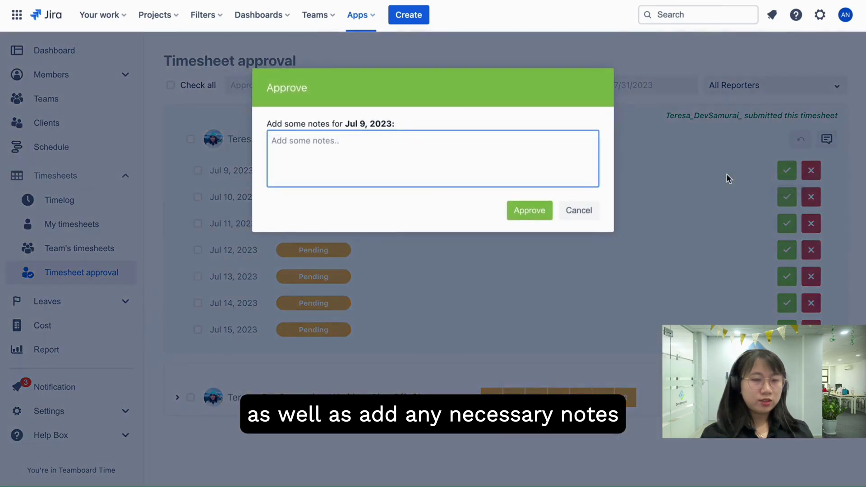
click(534, 209)
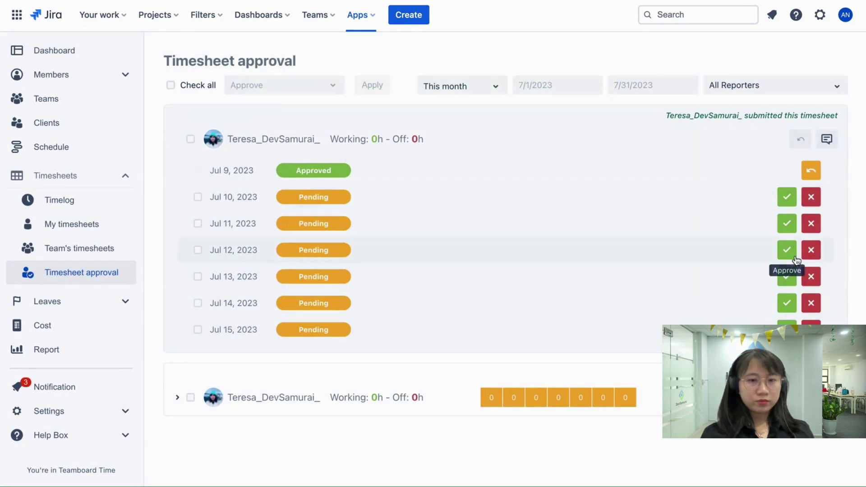
Post the note 'no' in the timesheet's conversation and close the panel.
click(826, 139)
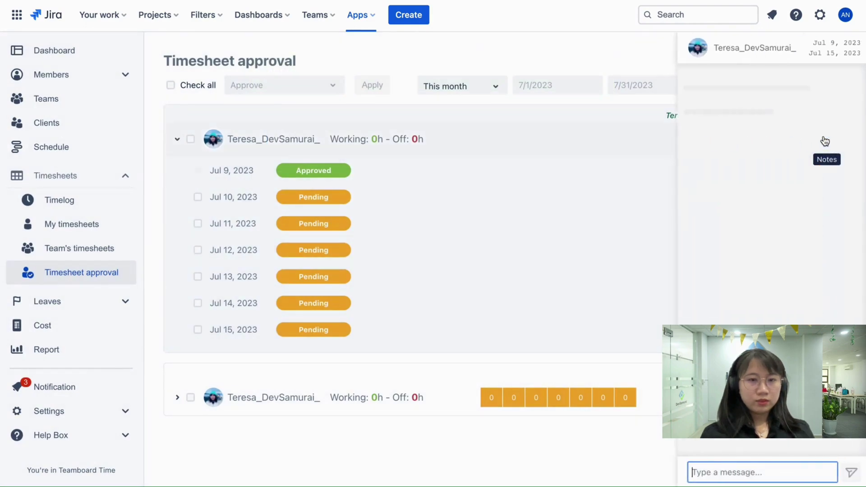
text(note)
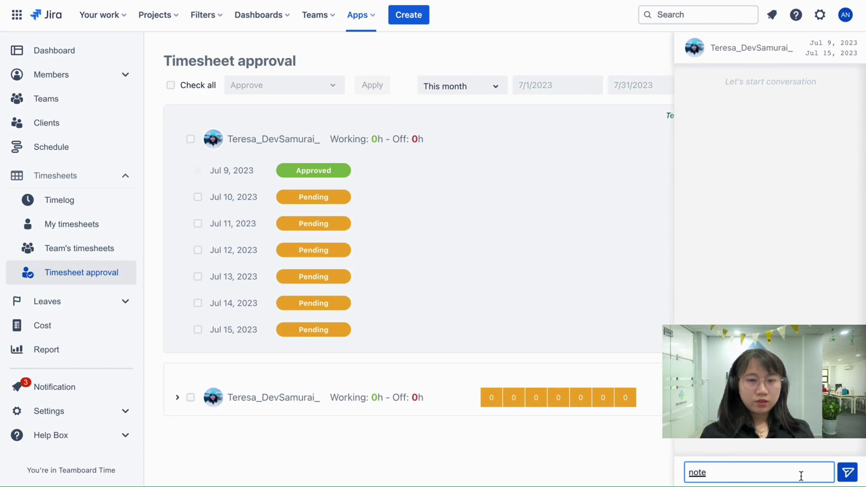
click(848, 473)
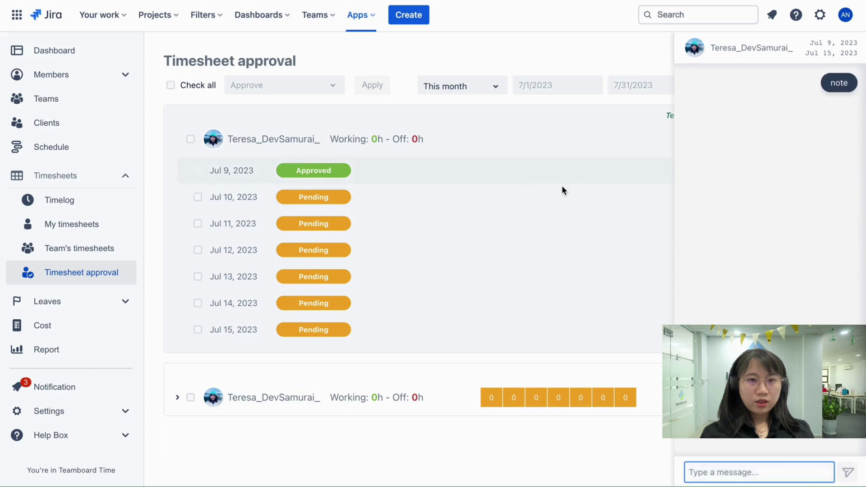
click(568, 48)
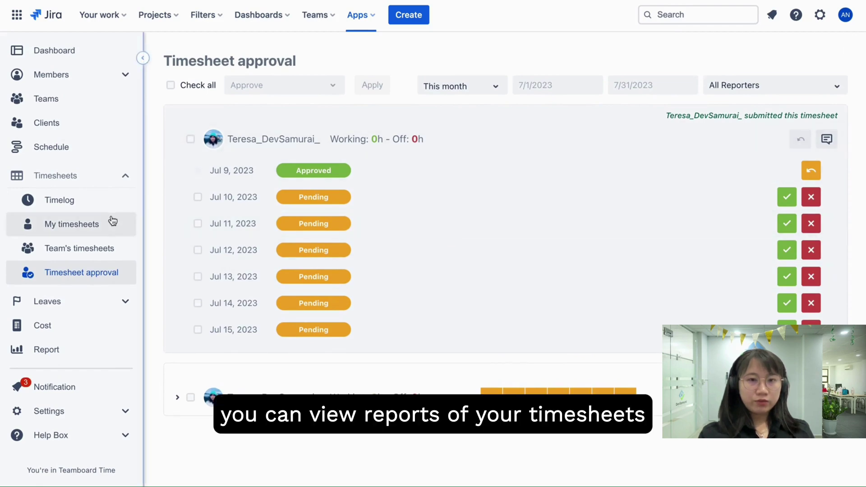
Move from My timesheets to the Team's timesheets report filtered to Team 3.
click(84, 226)
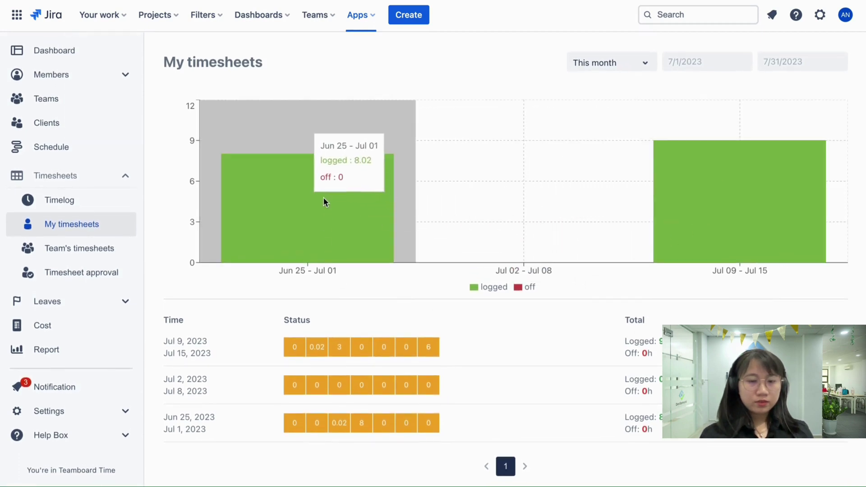
click(97, 255)
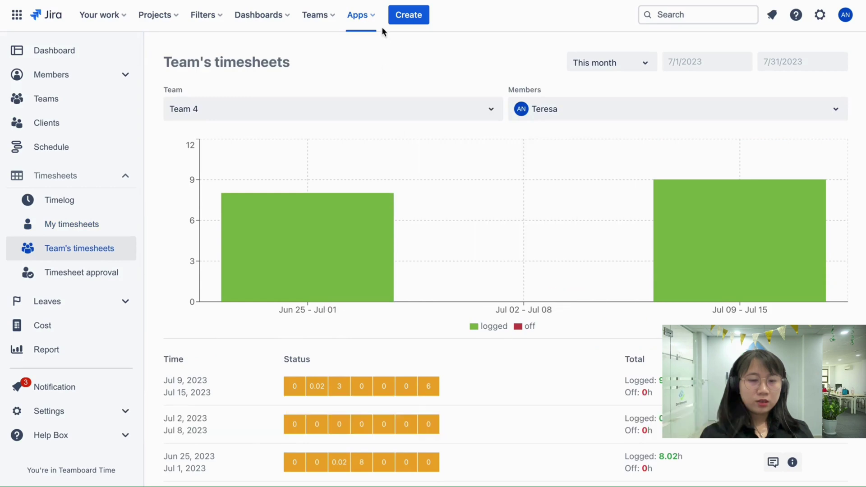
click(486, 111)
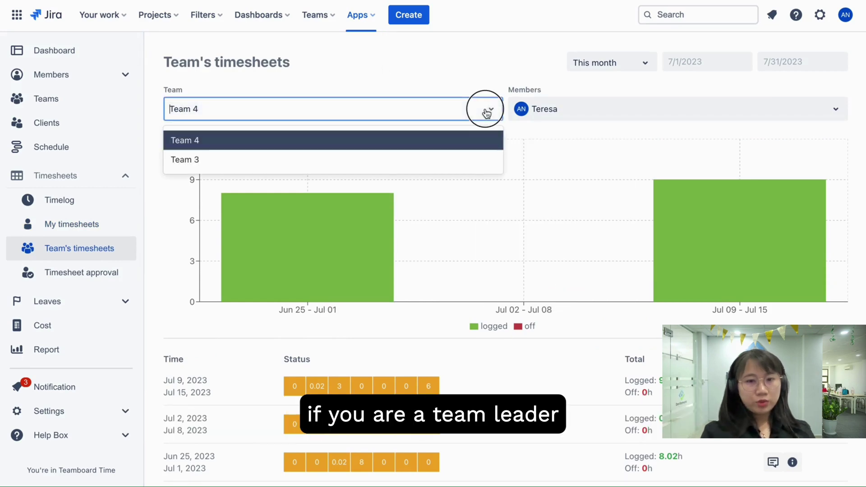
click(460, 160)
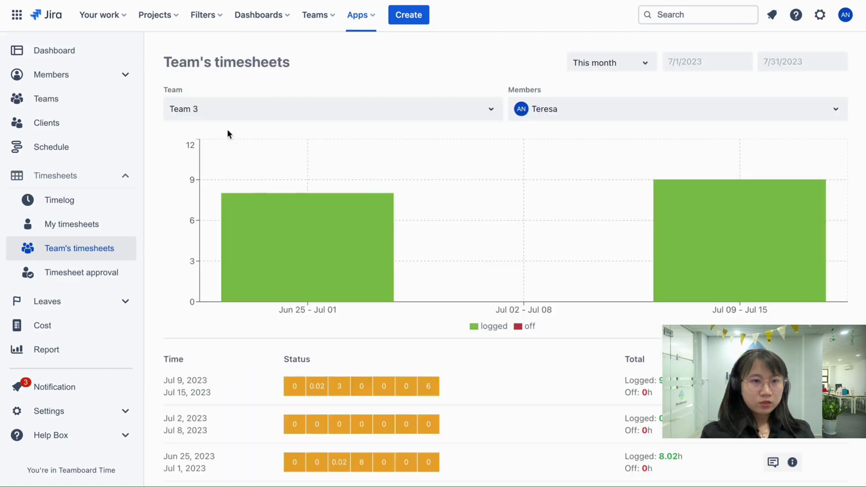
click(583, 113)
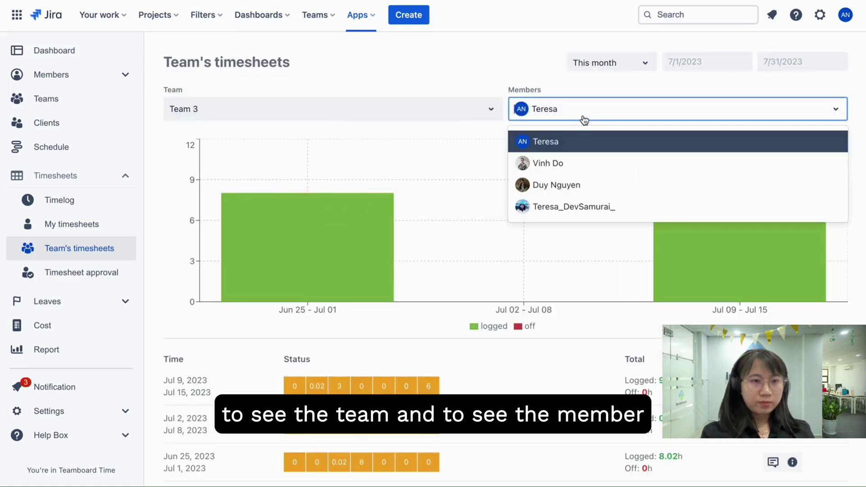
click(513, 48)
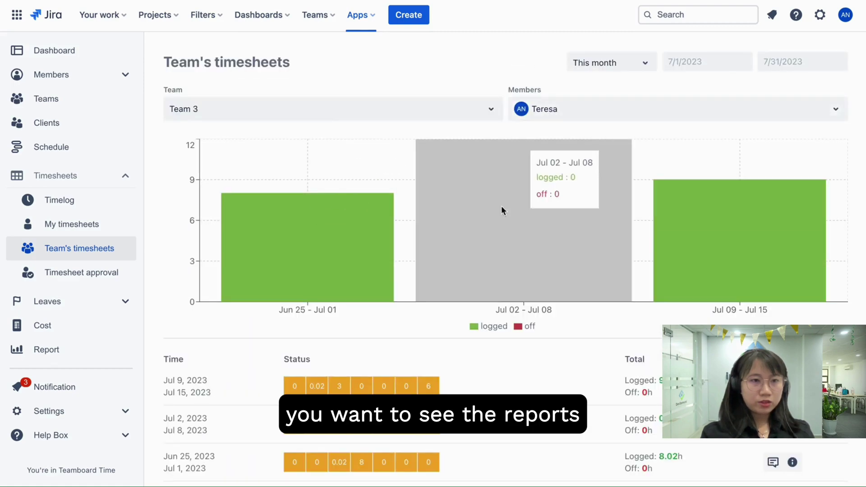
scroll(489, 279, down, 1)
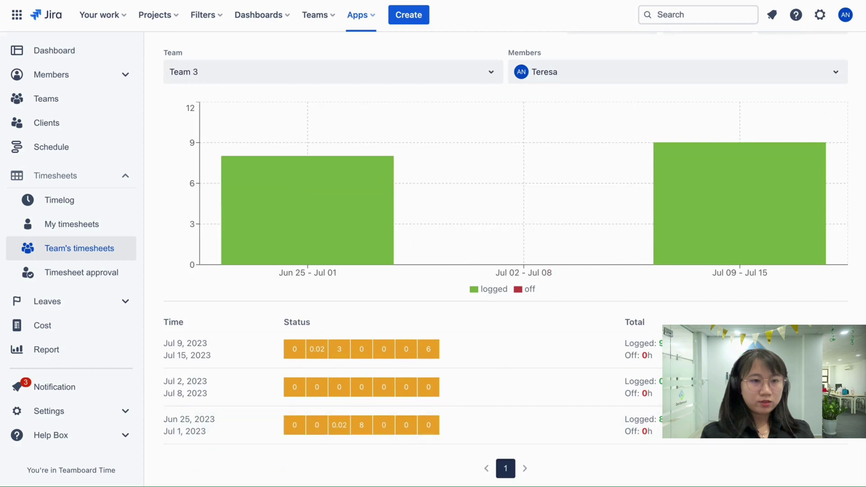
scroll(541, 297, up, 1)
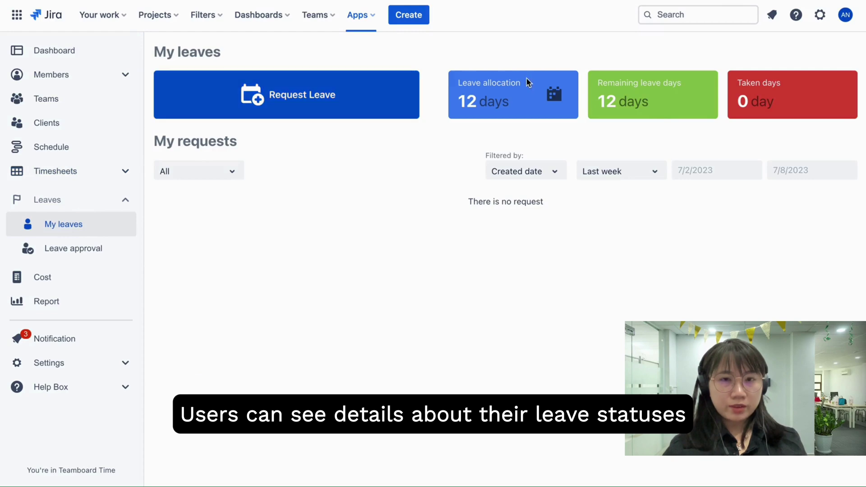
Request one full day of Paid leave for Jul 12, 2023 and submit it.
mouse_move(529, 97)
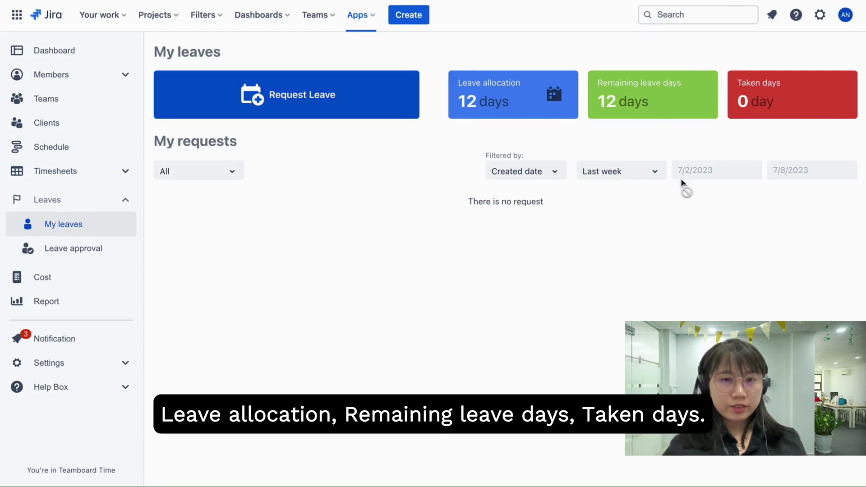
click(314, 100)
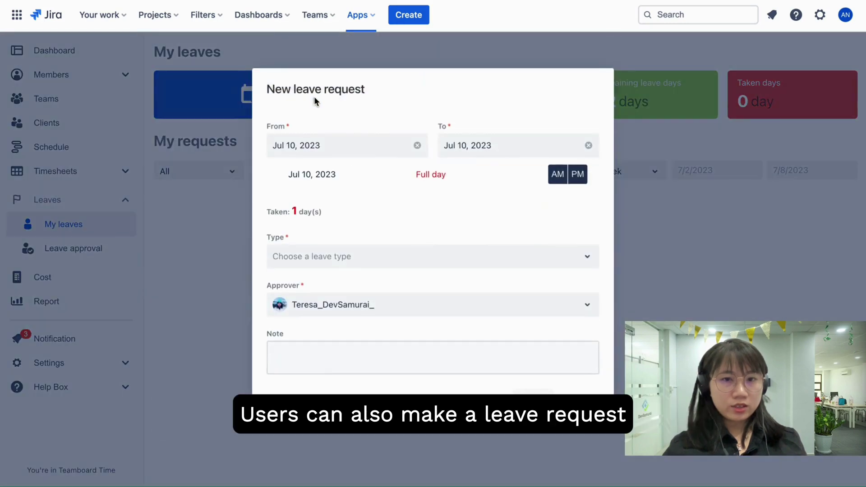
click(377, 262)
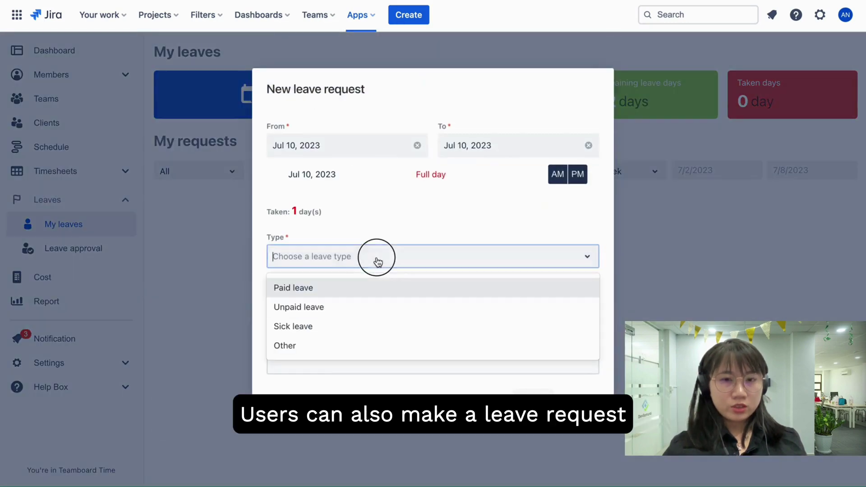
click(371, 288)
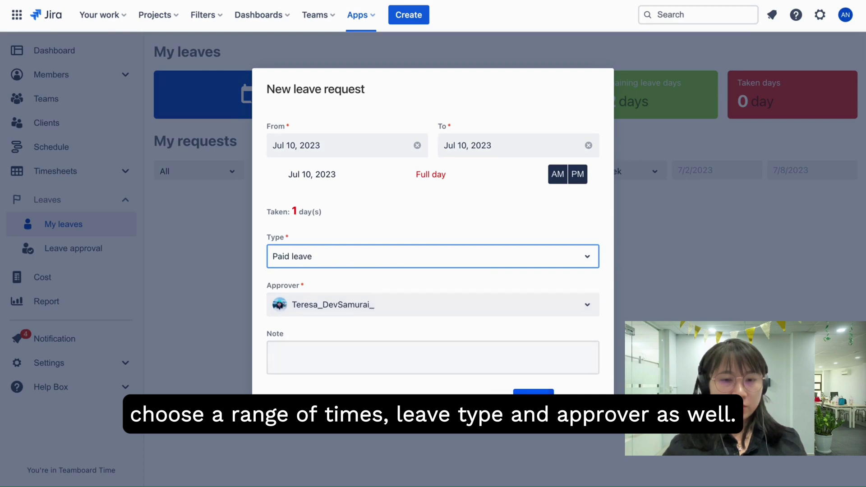
click(534, 392)
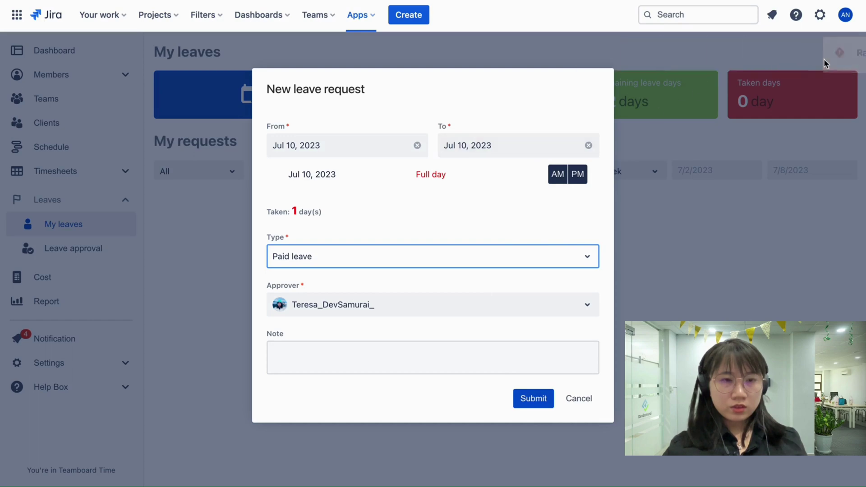
click(334, 145)
click(363, 262)
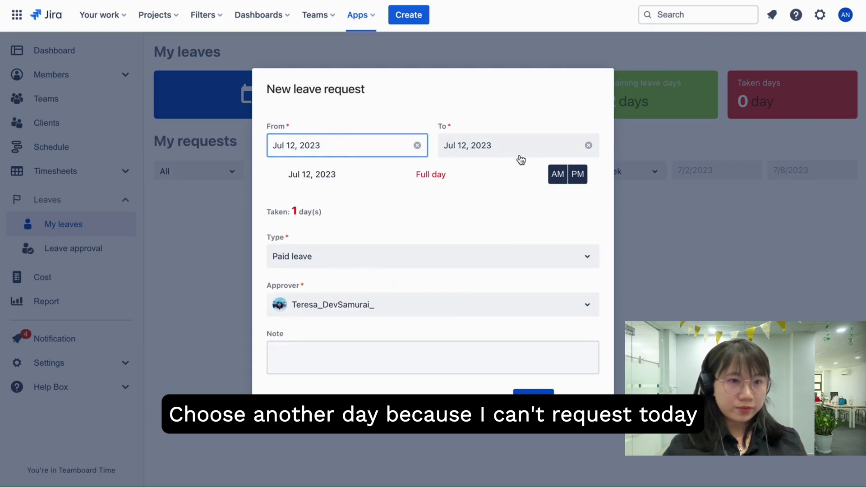
click(533, 399)
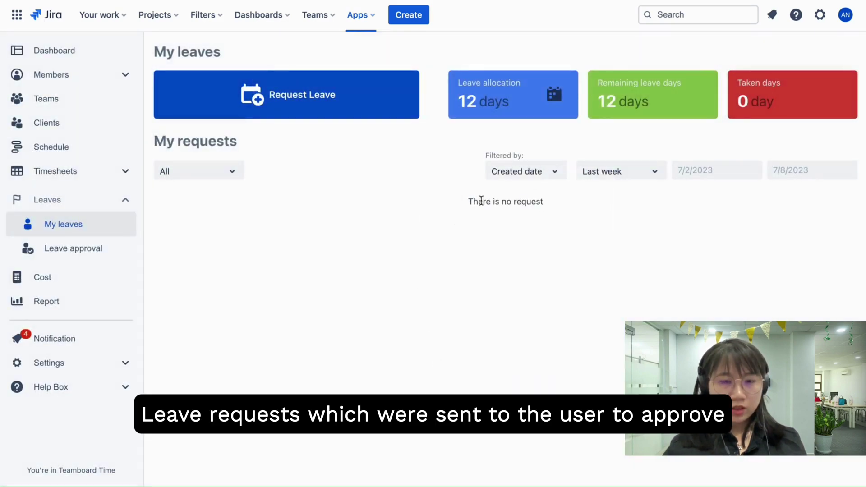
Approve the pending Jul 10 paid leave request in Leave approval.
click(74, 256)
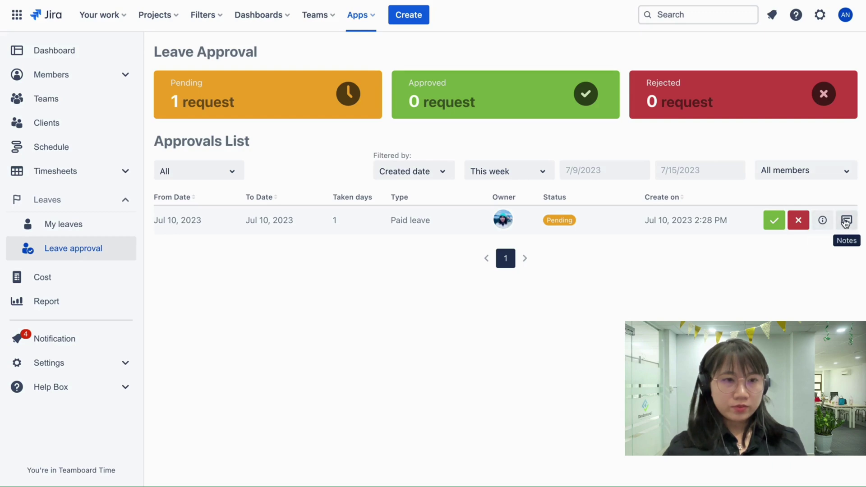
click(779, 223)
click(544, 157)
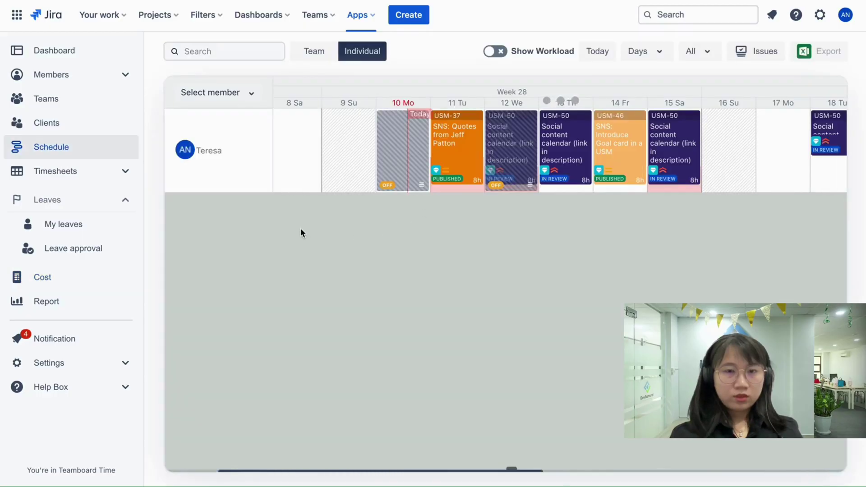
Start planning USM-50 Social content calendar on Monday 17 July for Client A.
click(781, 152)
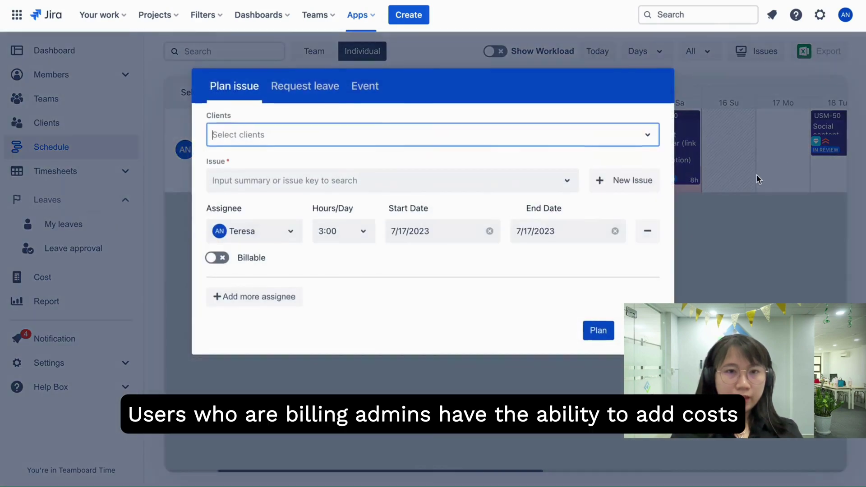
click(333, 136)
click(335, 172)
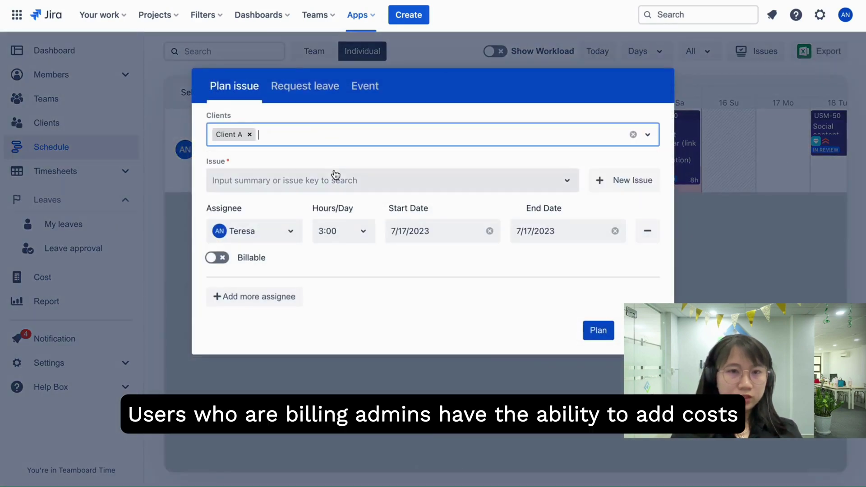
click(337, 180)
text(social)
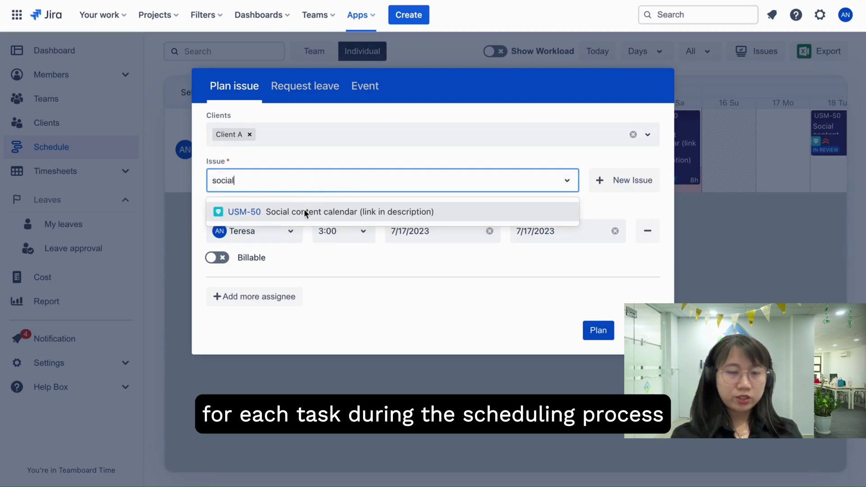
click(304, 209)
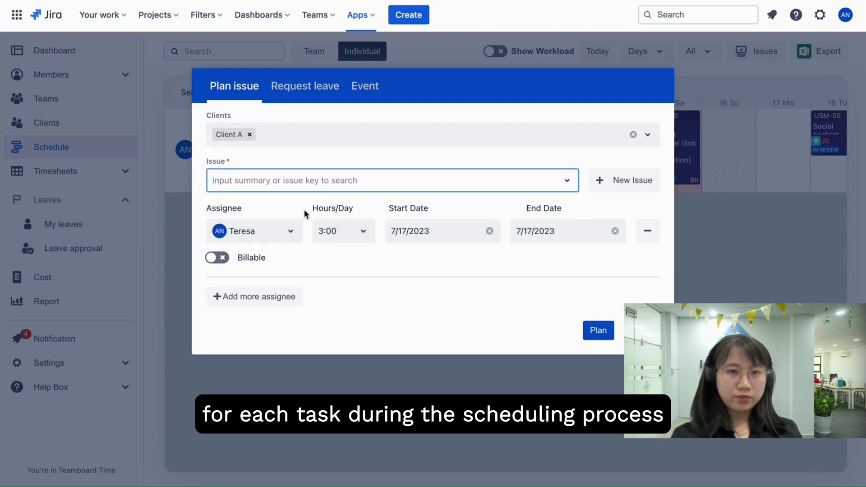
Make the work billable at a custom 10 USD hourly rate and save the plan.
click(219, 259)
click(305, 295)
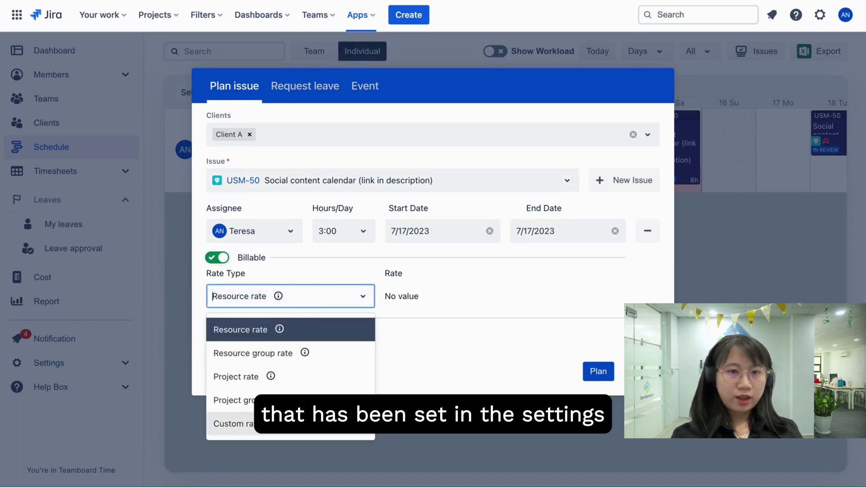
click(290, 421)
click(447, 296)
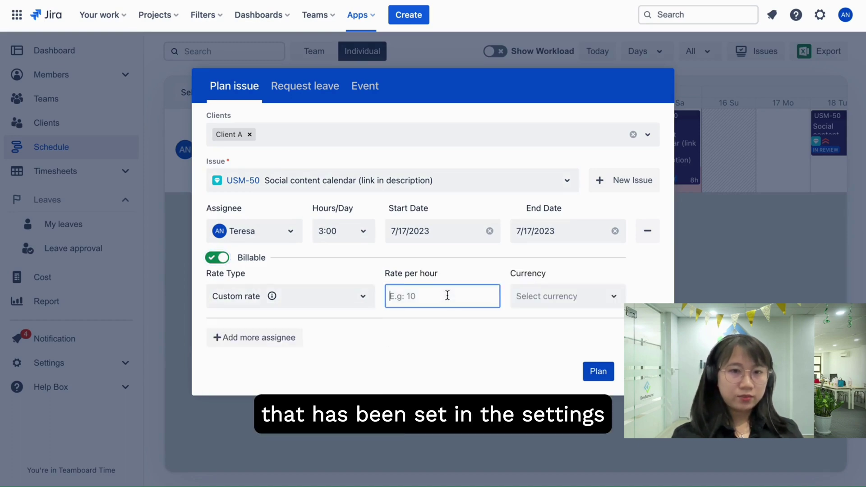
text(10)
click(578, 300)
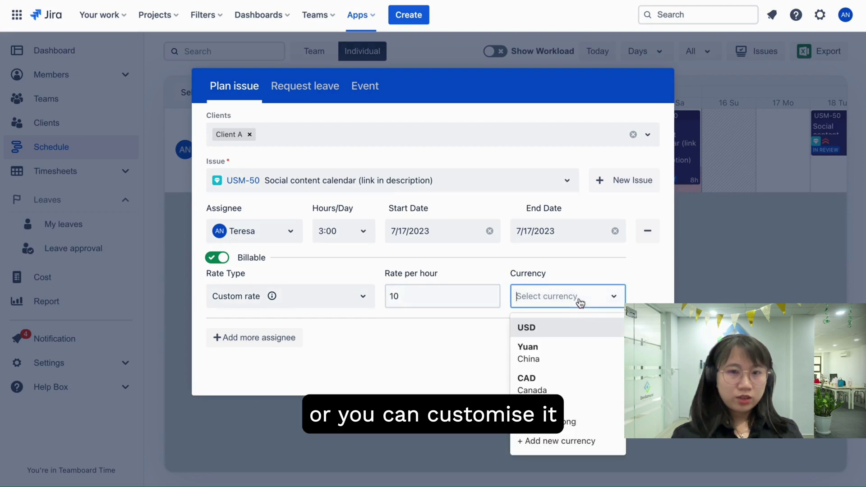
click(566, 335)
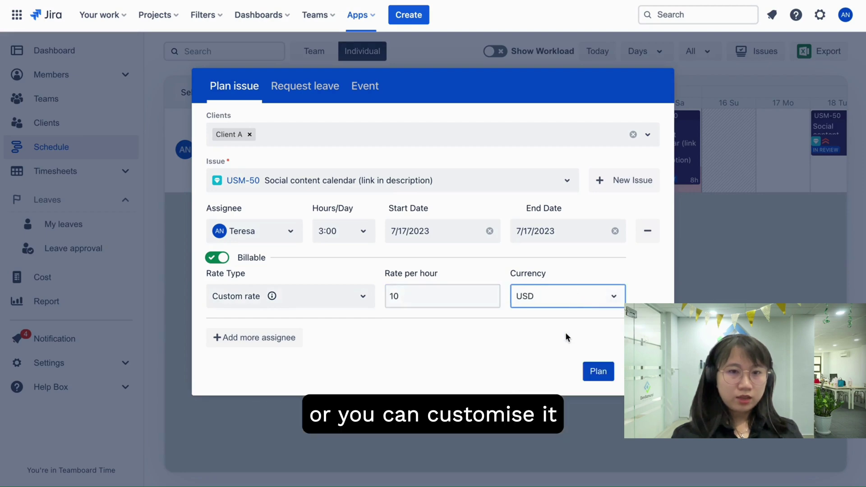
click(599, 372)
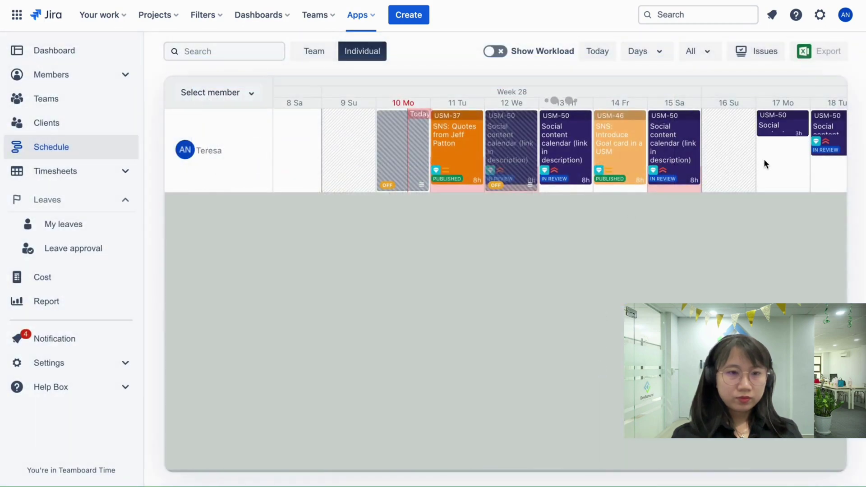
mouse_move(783, 129)
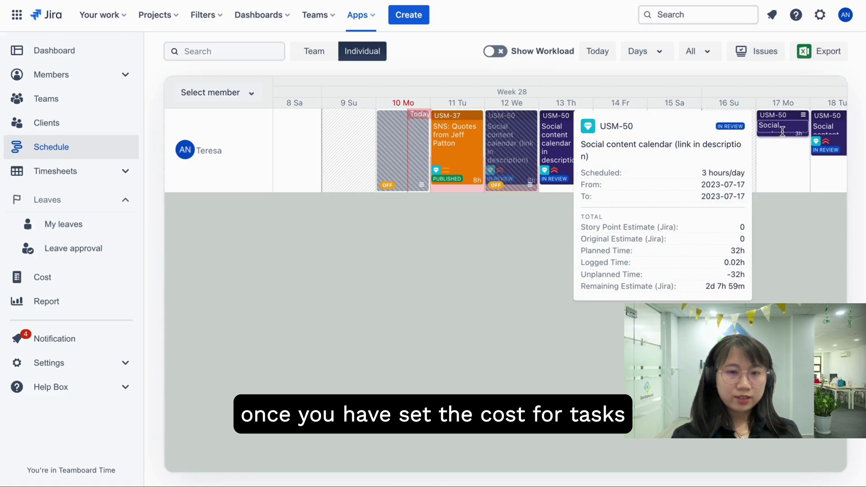
Show the chosen member's costs in the Cost report for This month.
click(75, 289)
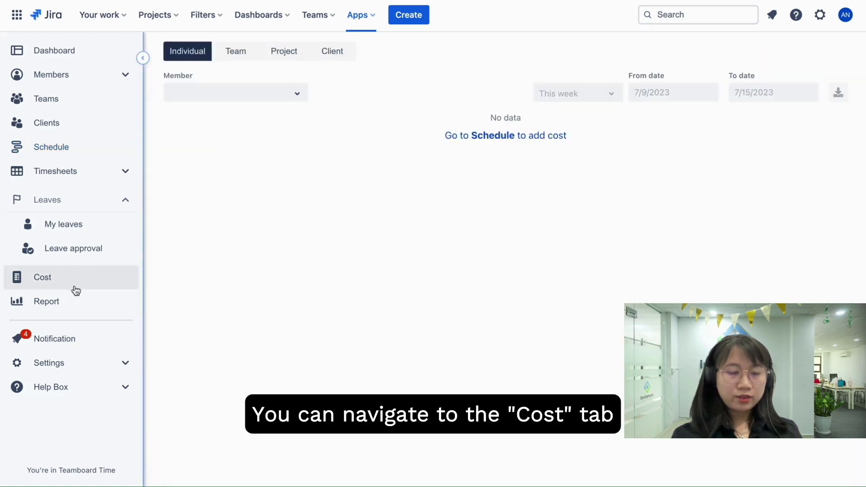
click(217, 93)
text(teresa)
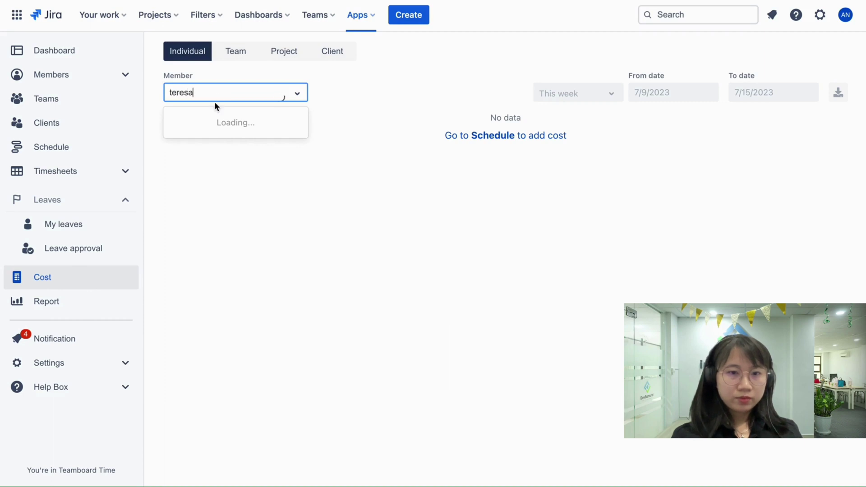
click(215, 121)
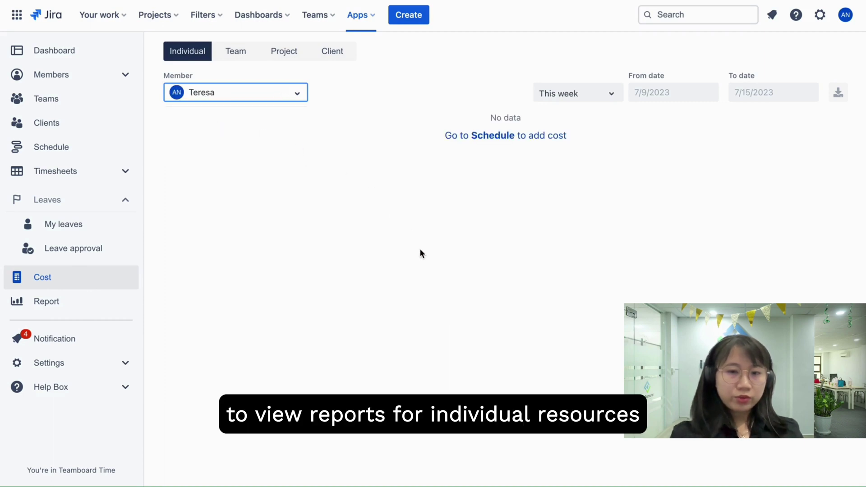
click(601, 93)
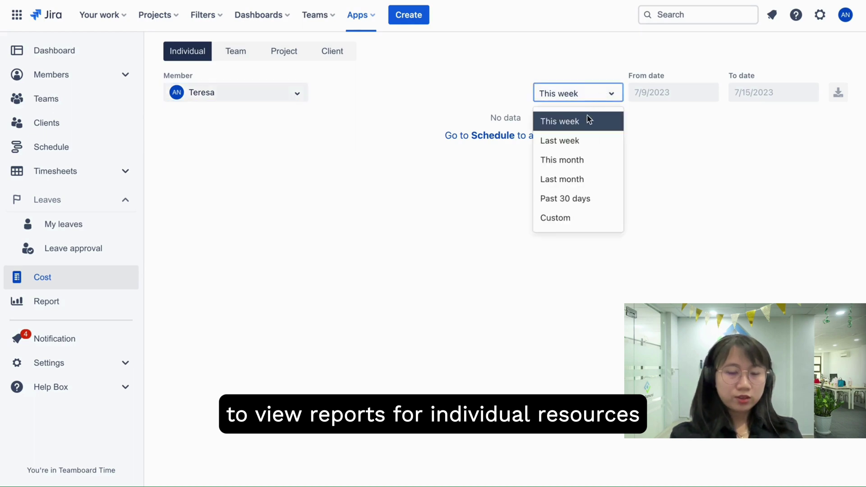
click(577, 179)
click(574, 95)
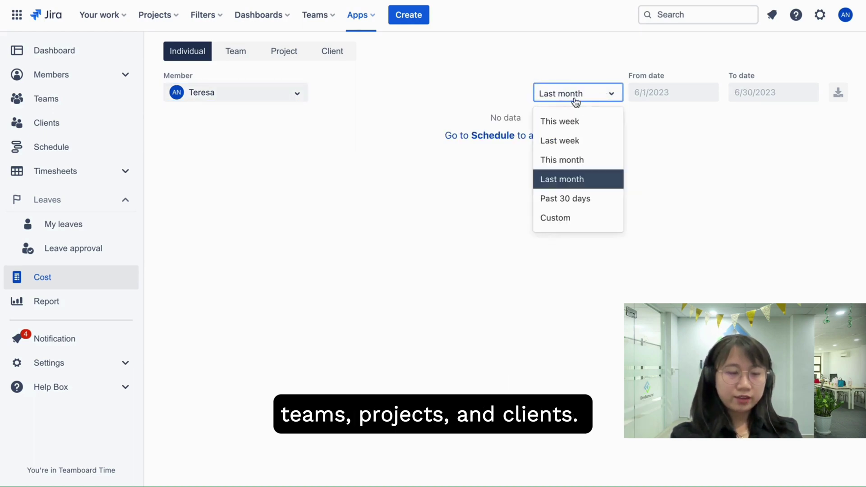
click(575, 163)
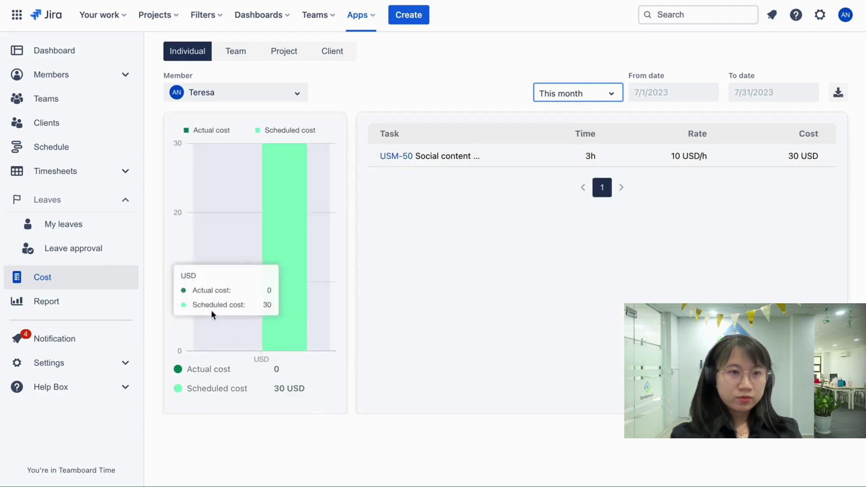
Open the Rate and Cost page from the expanded Settings section.
mouse_move(291, 216)
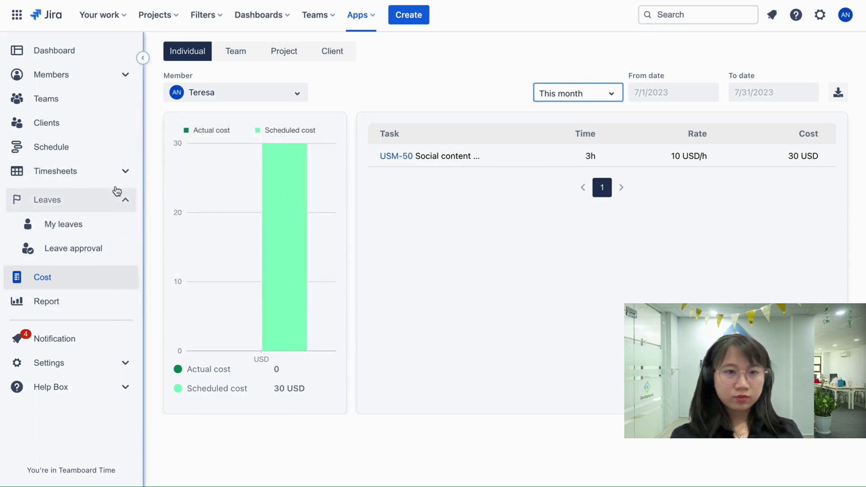
click(94, 363)
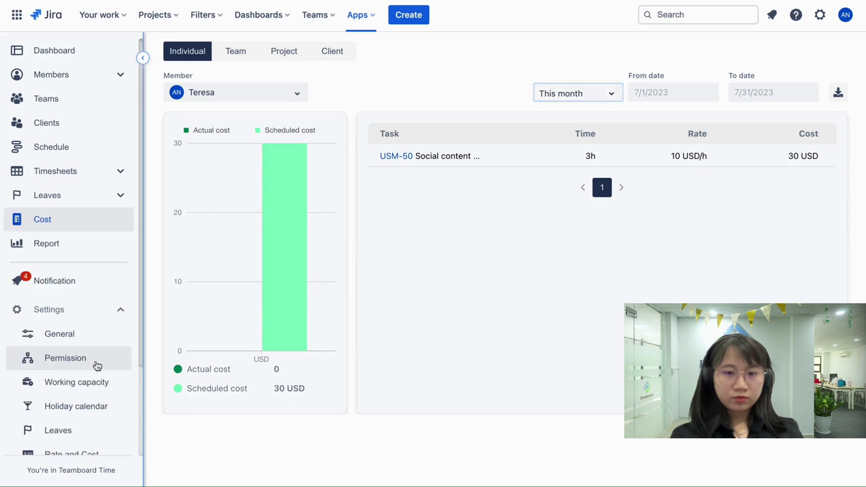
scroll(96, 364, down, 3)
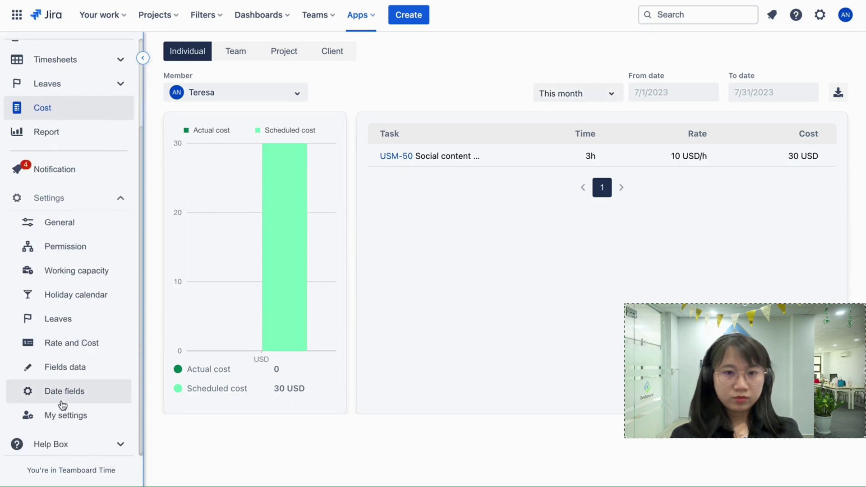
click(75, 344)
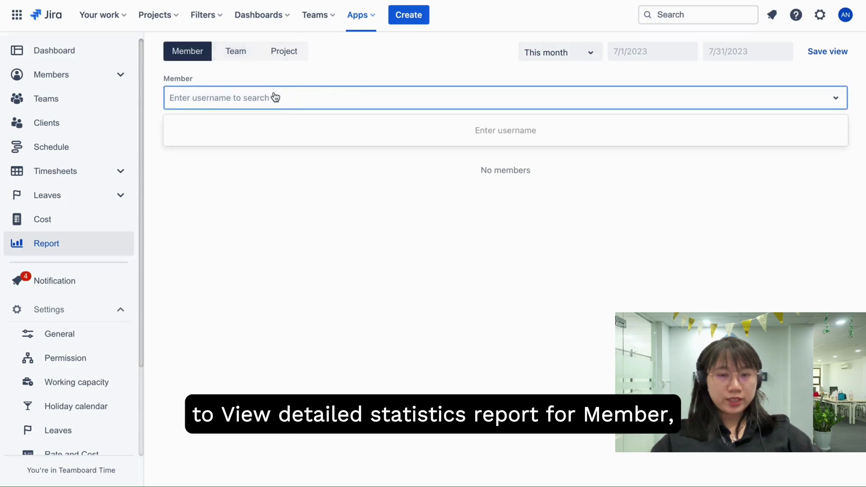
Add the searched member to this month's Member workload report.
text(teresa)
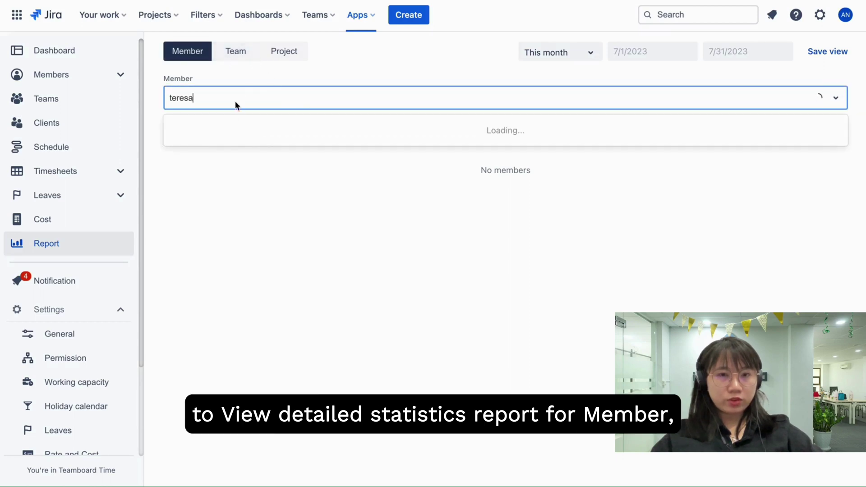
click(315, 131)
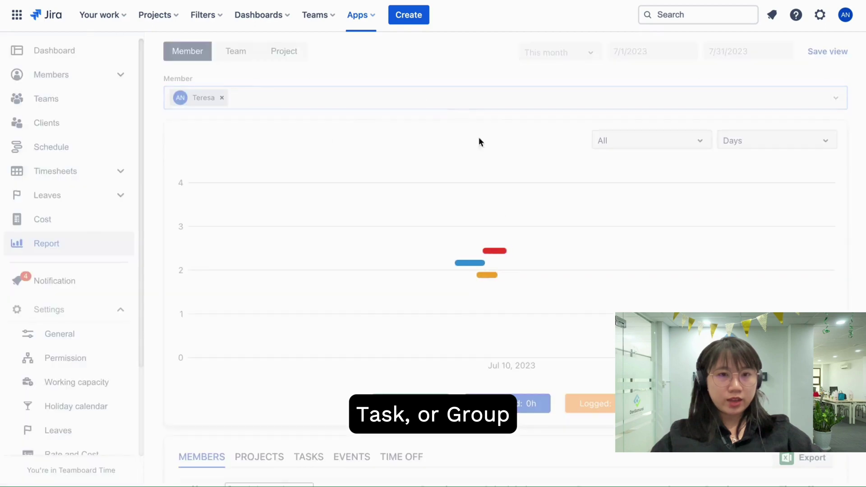
scroll(491, 251, down, 1)
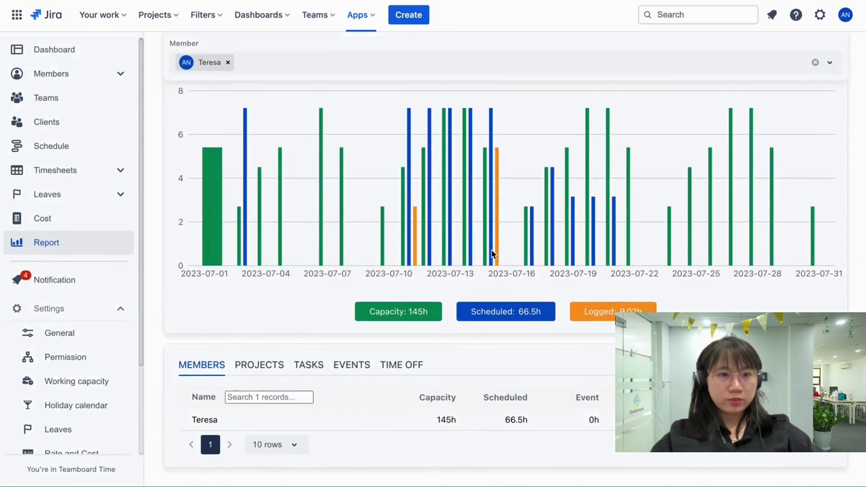
scroll(491, 250, up, 1)
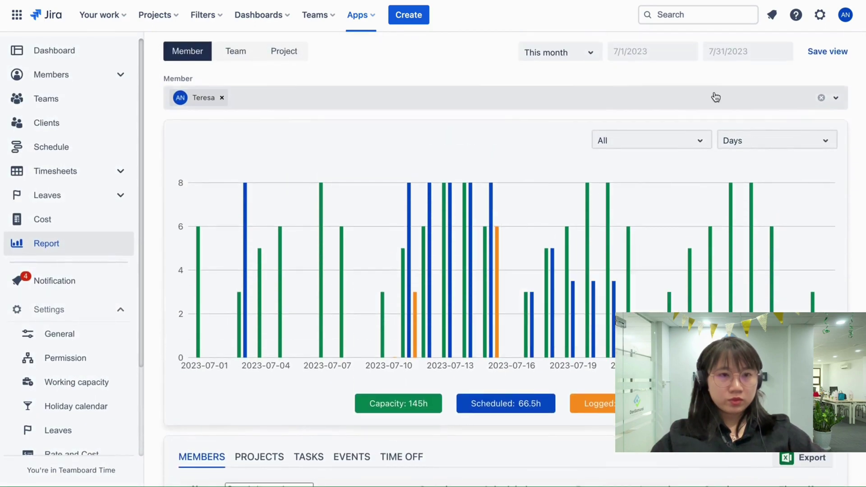
Switch the report to Team view showing Team 4's workload.
click(239, 52)
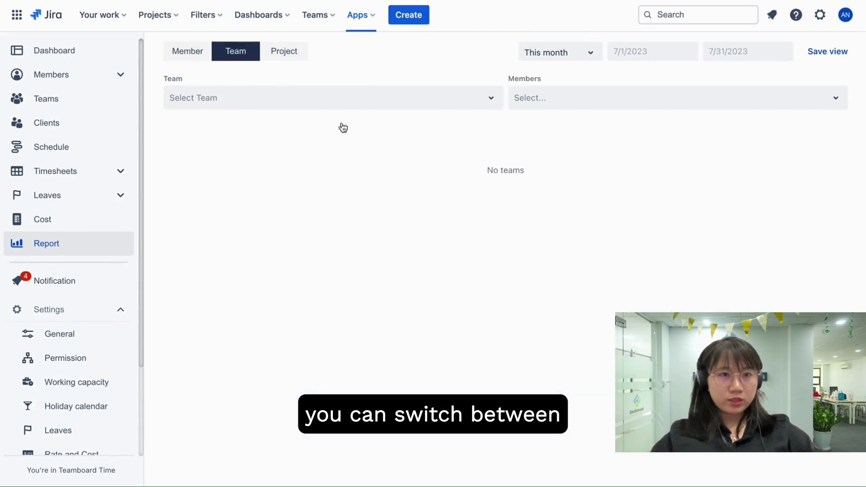
click(475, 97)
click(359, 120)
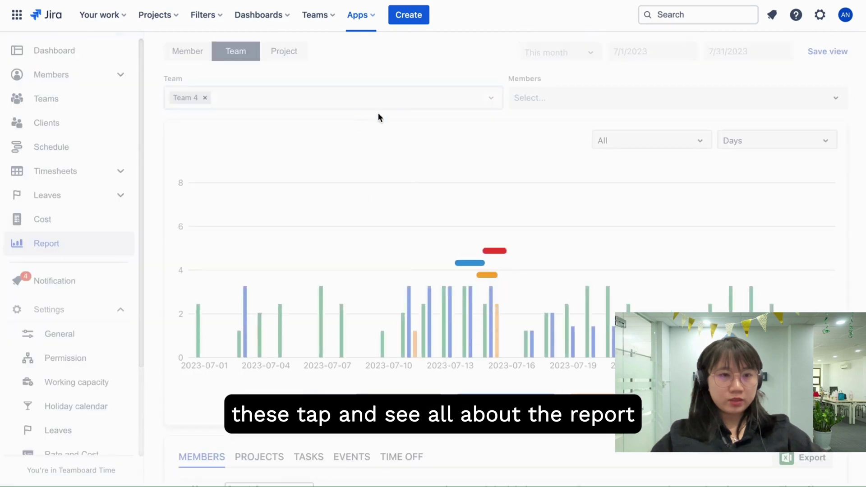
scroll(388, 199, down, 1)
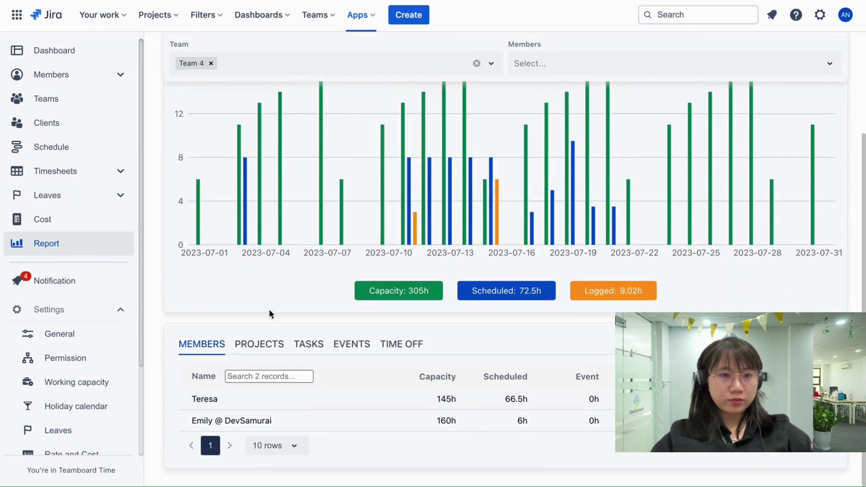
scroll(410, 344, up, 3)
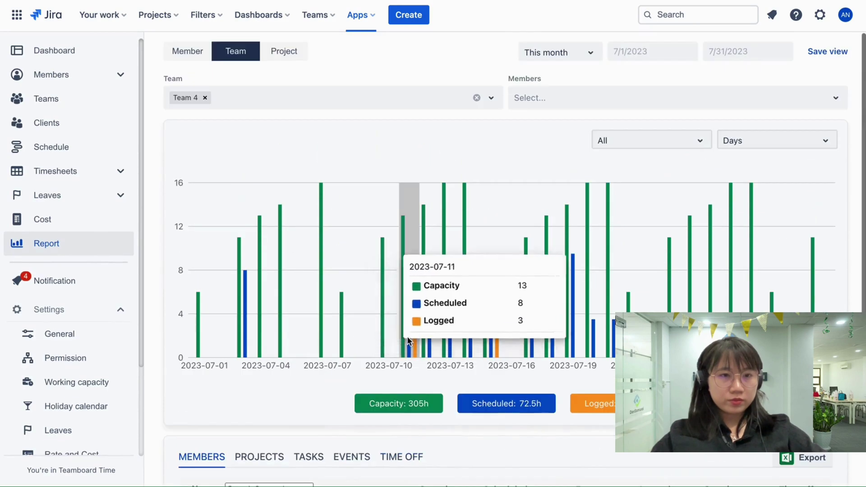
Check the empty Project view, then return to the Member report.
click(285, 54)
click(385, 105)
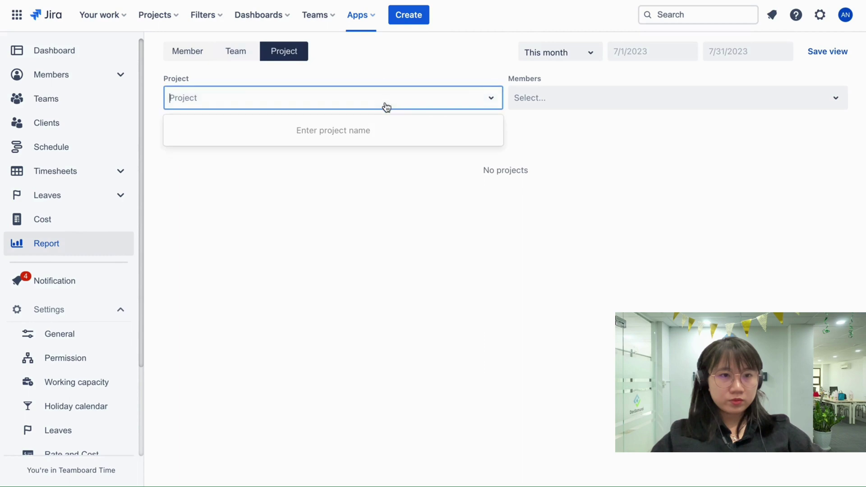
click(417, 253)
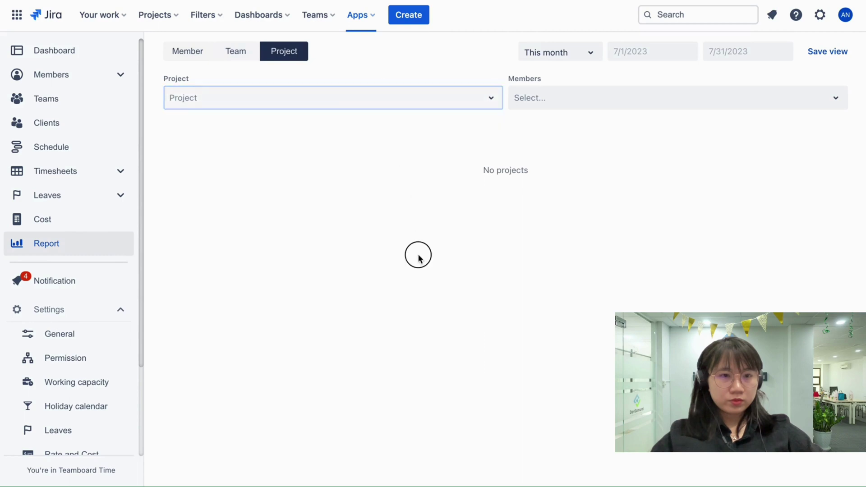
click(197, 55)
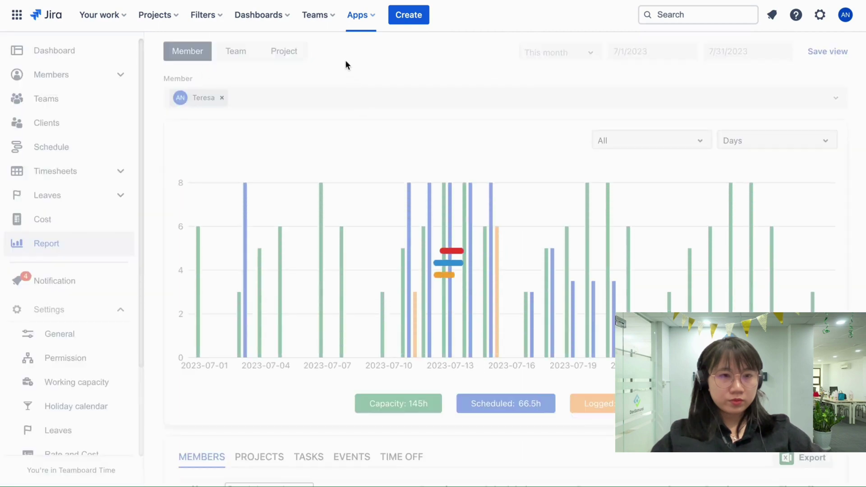
click(236, 53)
click(190, 56)
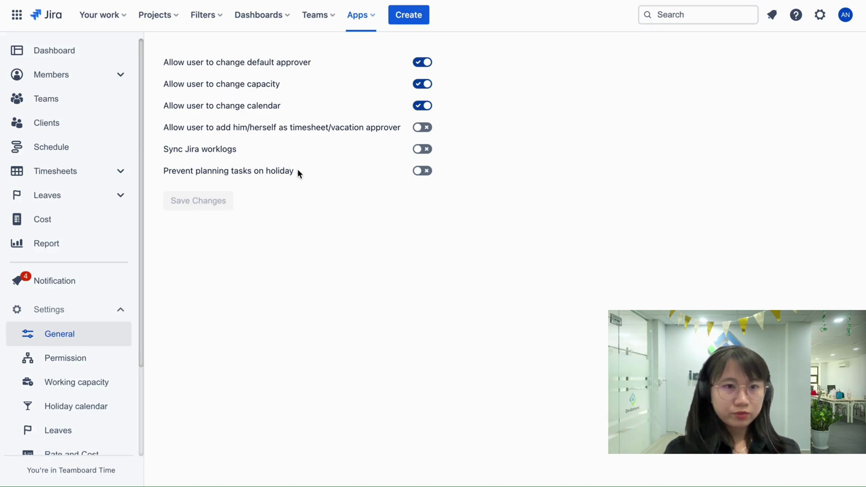
Open Permission settings and try removing yourself as Billing/Cost Admin, which is refused.
click(68, 369)
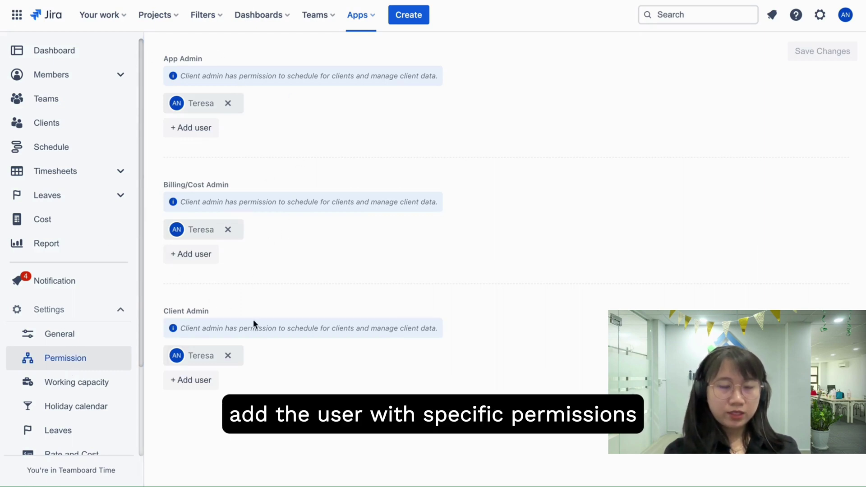
click(228, 231)
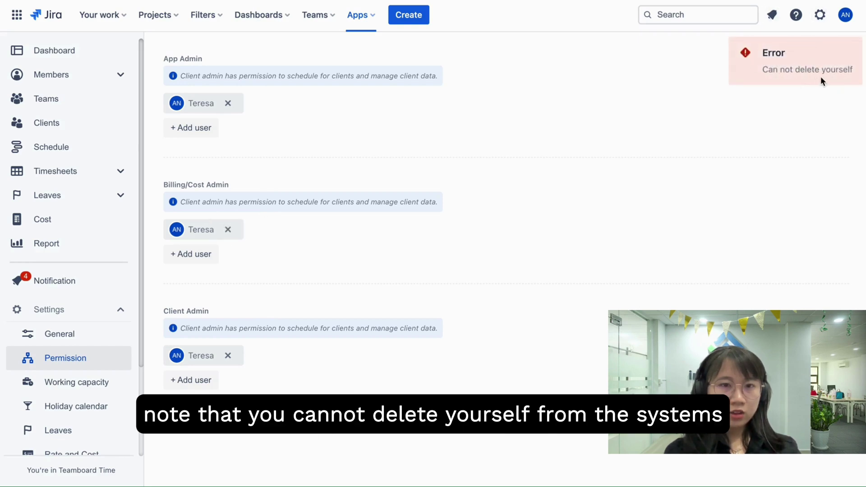
scroll(83, 333, down, 3)
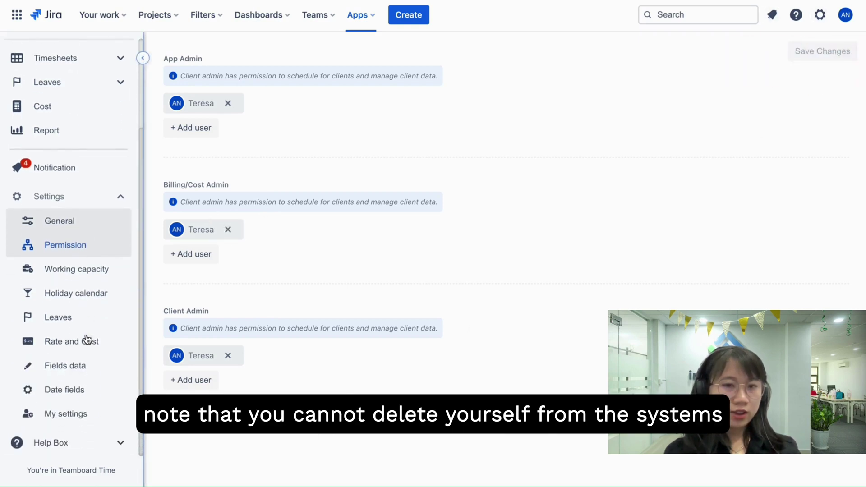
Open the Working capacity schemes and cancel an edit of the Default scheme.
click(76, 269)
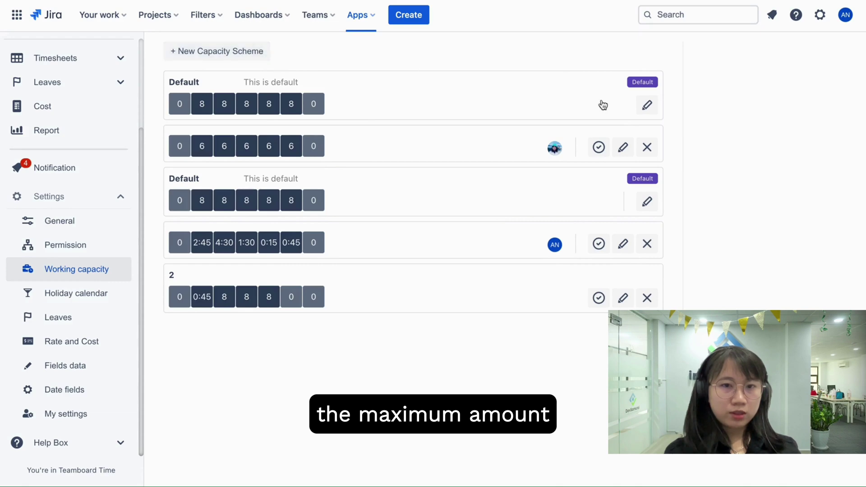
click(648, 108)
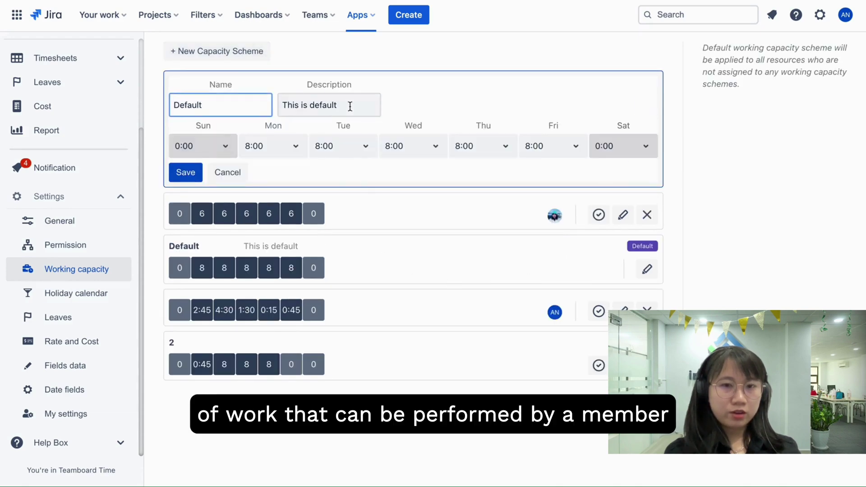
click(235, 174)
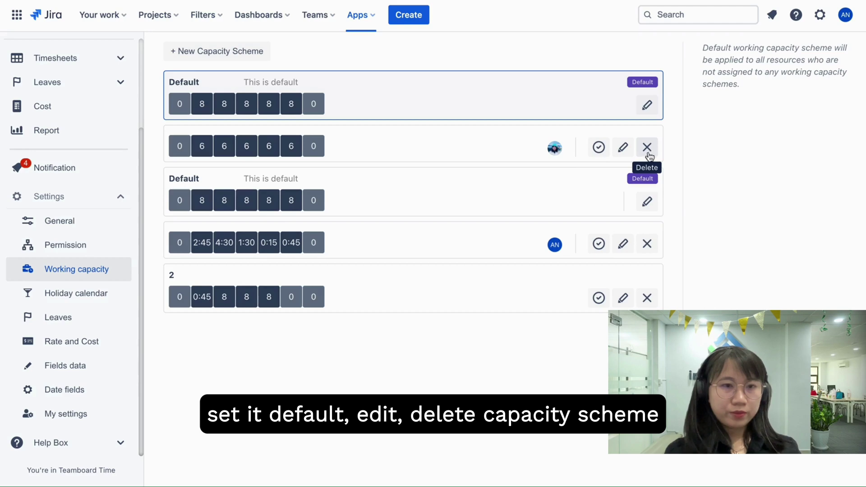
Add your own account as a resource of the 6-hour weekday scheme.
click(558, 152)
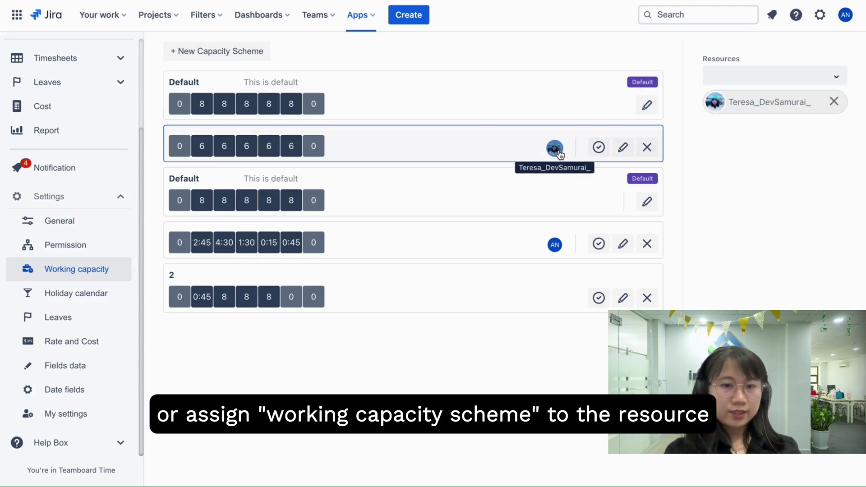
click(783, 75)
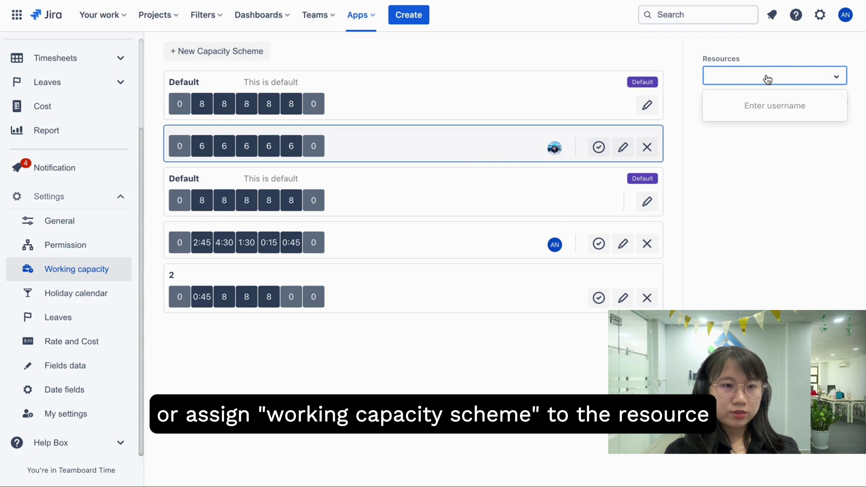
text(teresa)
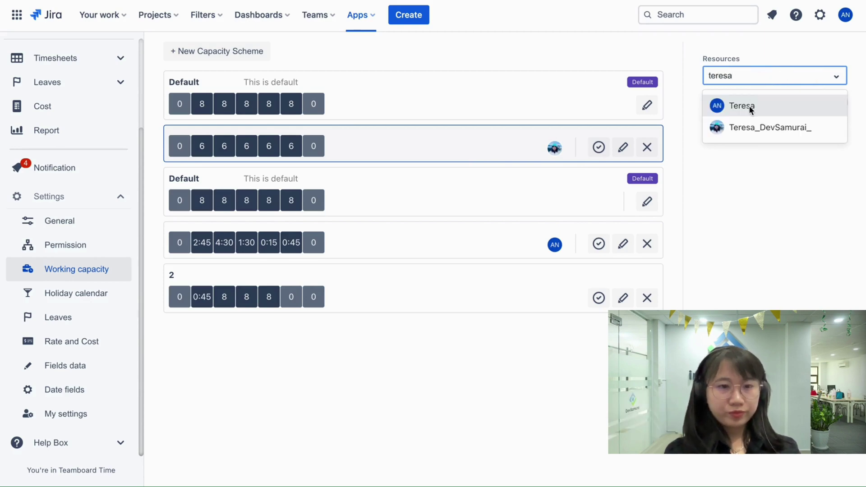
click(748, 105)
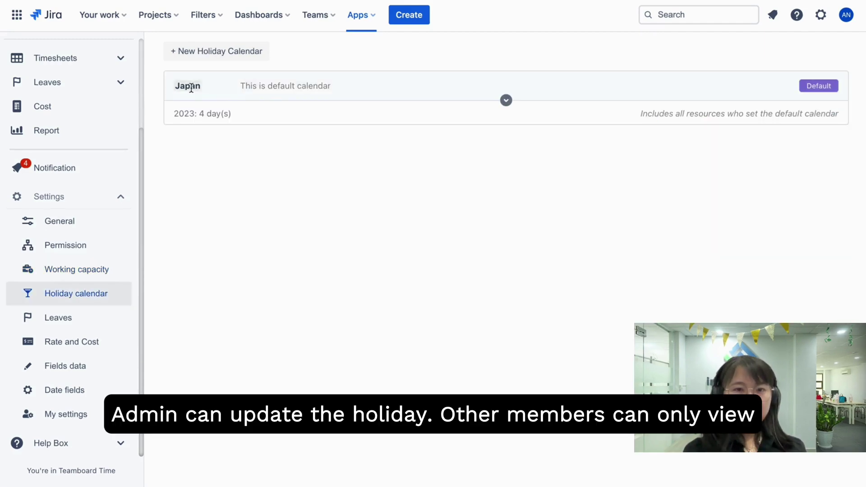
Review the Japan calendar's four holidays, including Emperor's Birthday, then go to Leaves settings.
click(245, 85)
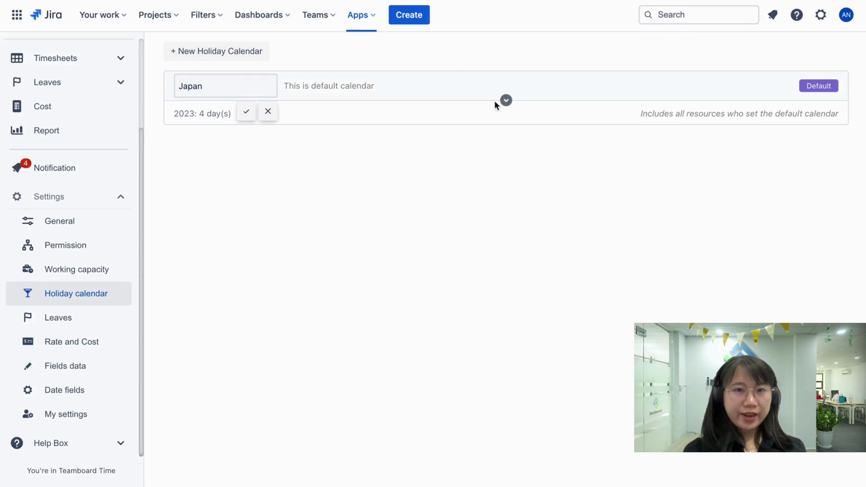
click(501, 101)
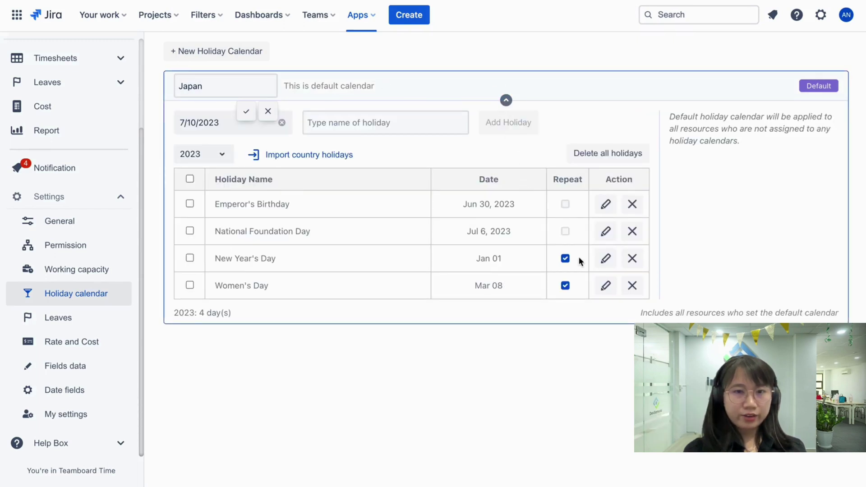
click(606, 209)
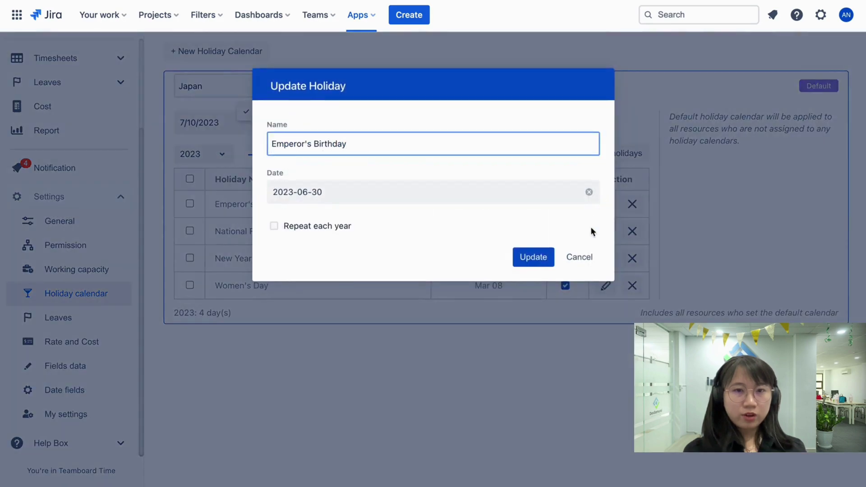
click(580, 262)
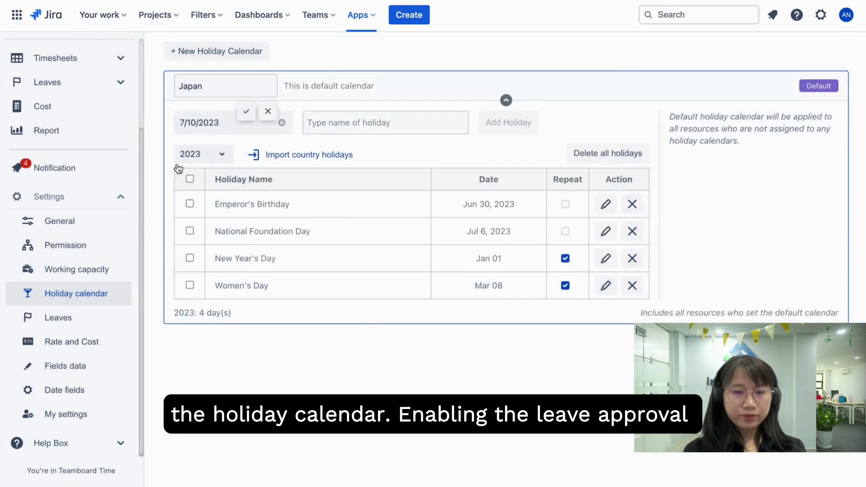
click(48, 321)
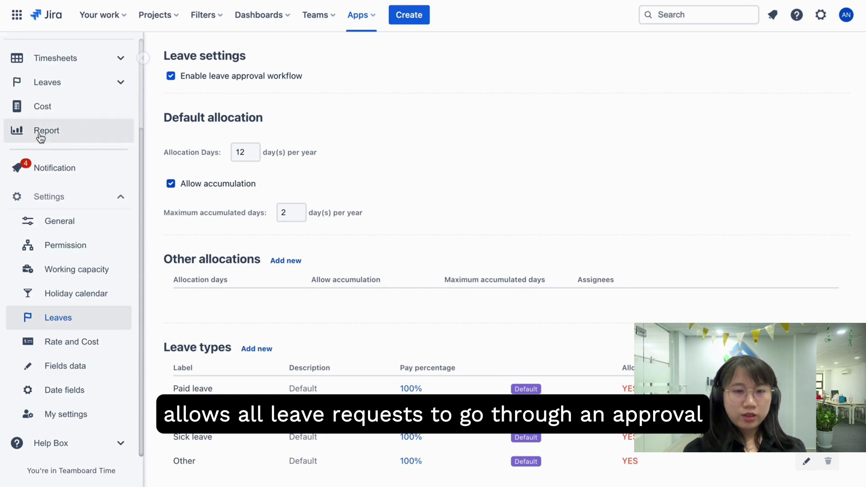
scroll(40, 138, up, 3)
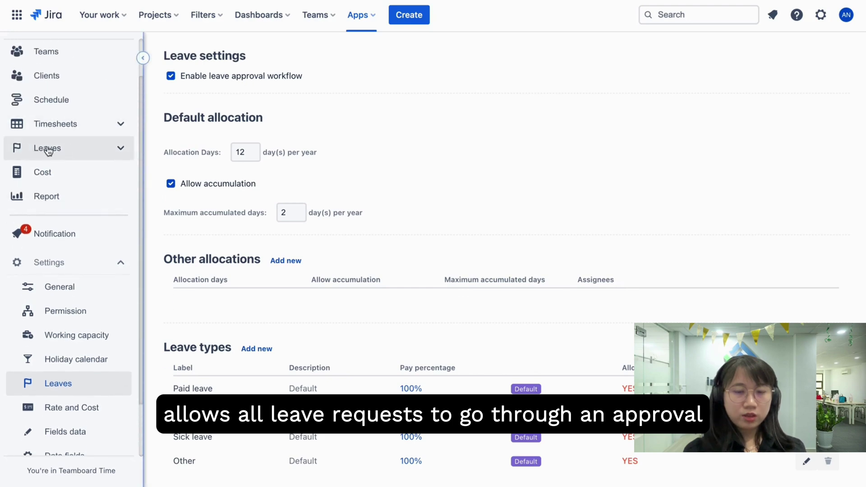
scroll(270, 176, down, 1)
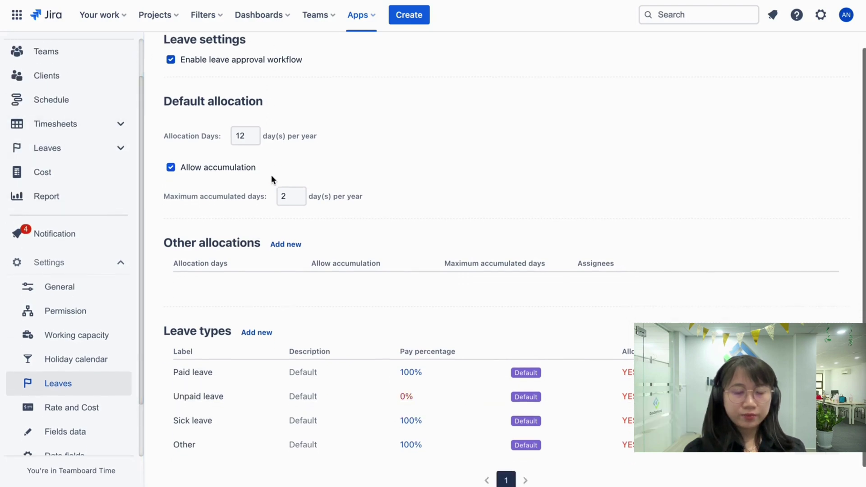
scroll(271, 176, down, 1)
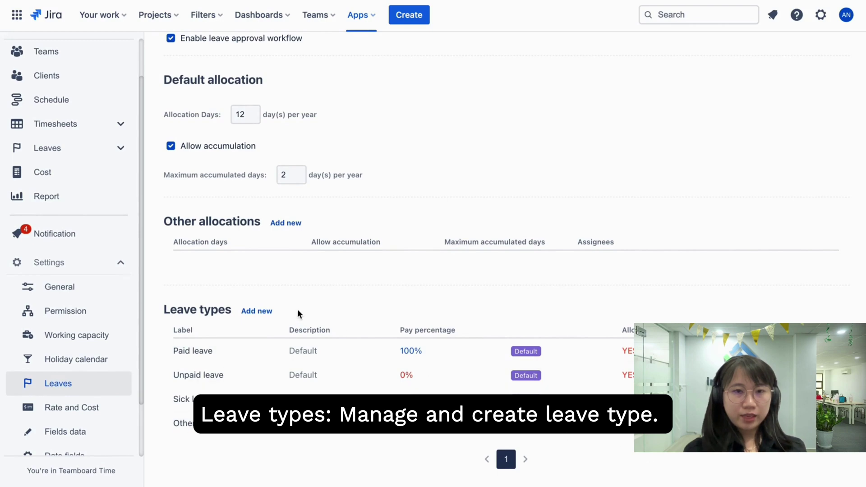
click(258, 311)
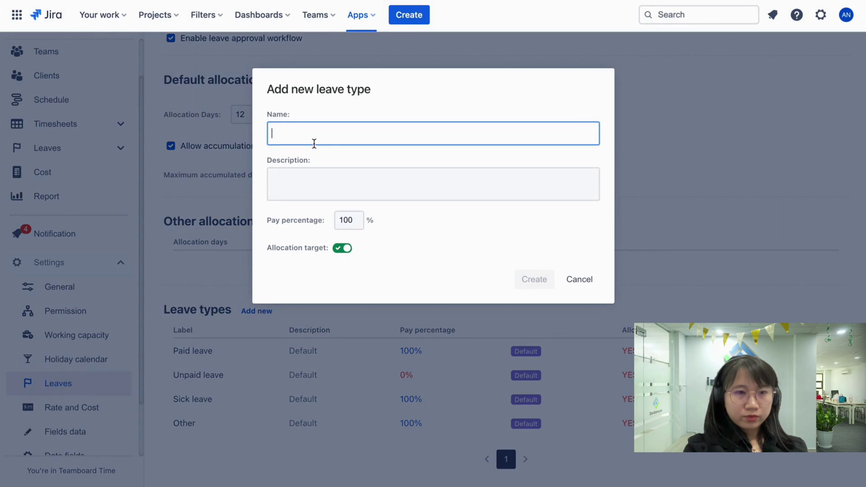
click(584, 279)
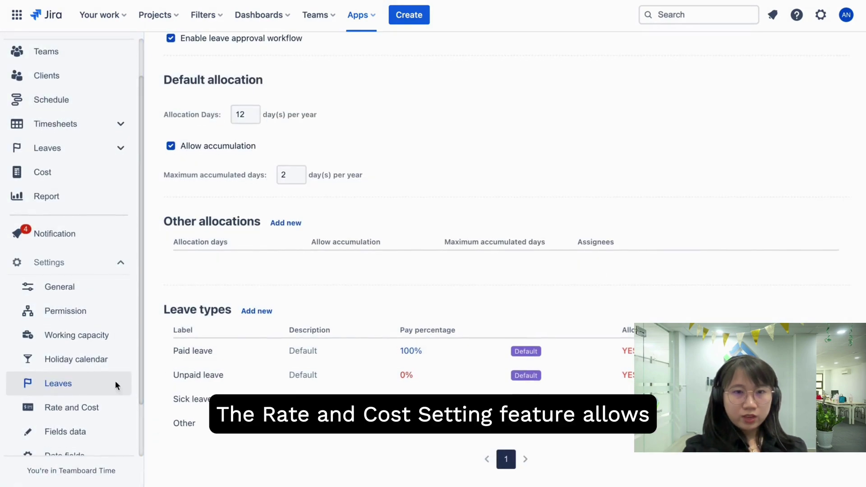
Look through the Rate and Cost tabs: rate units, resource, resource group, project, and project group rates.
click(44, 408)
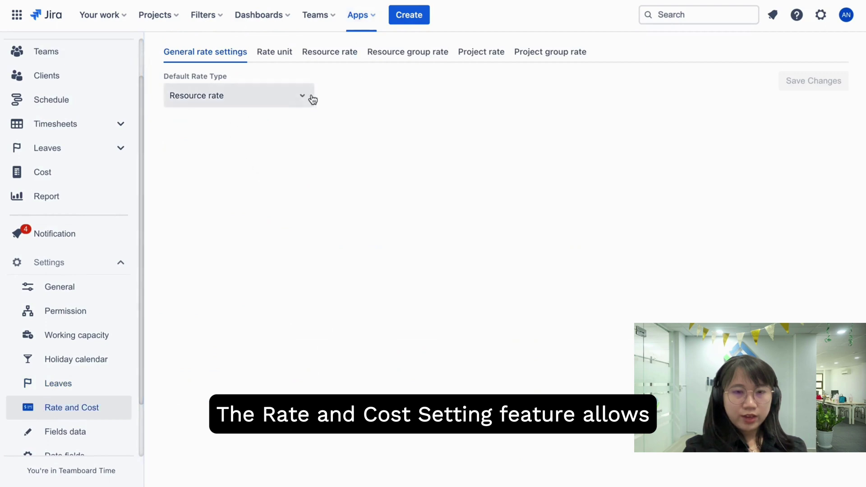
click(282, 54)
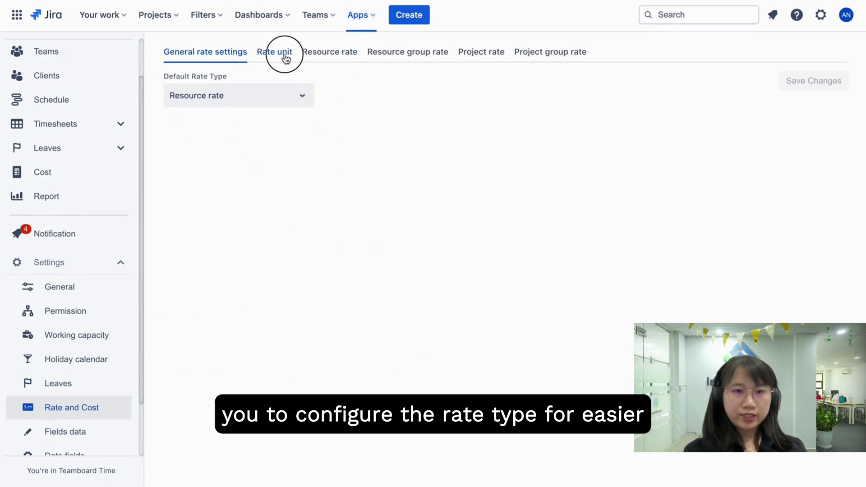
click(324, 54)
click(380, 54)
click(480, 50)
click(541, 53)
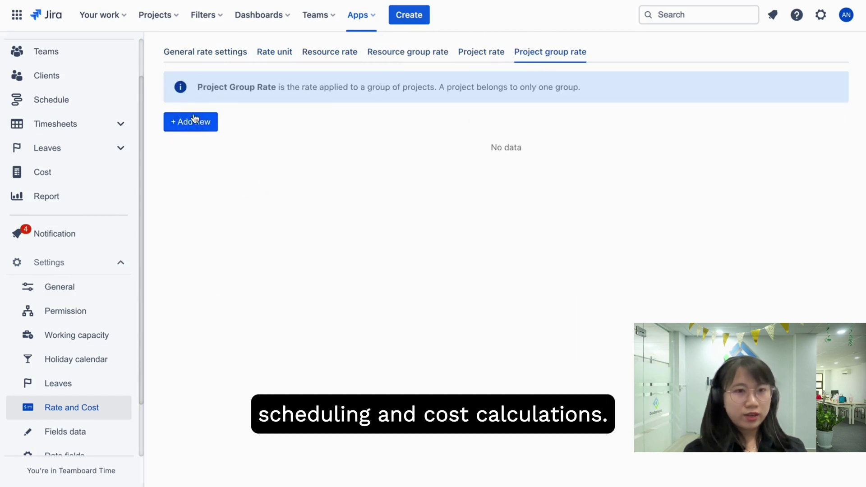
Go through Fields data to the Date fields settings page.
scroll(67, 384, down, 2)
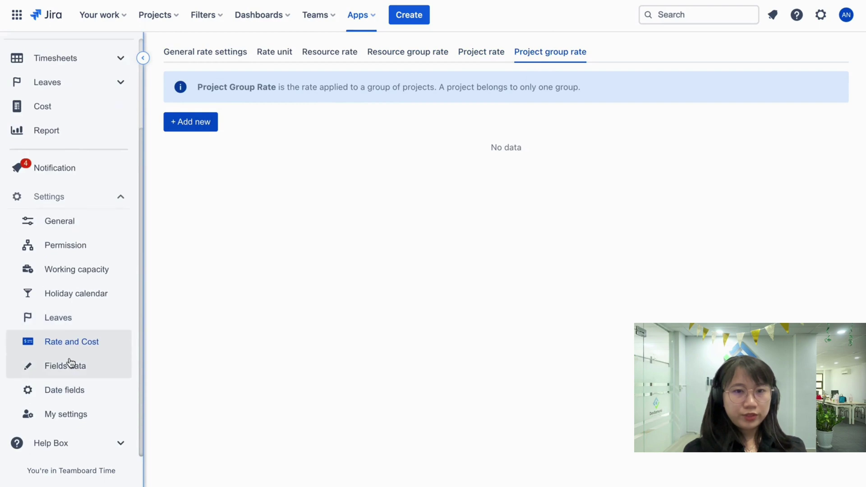
click(71, 363)
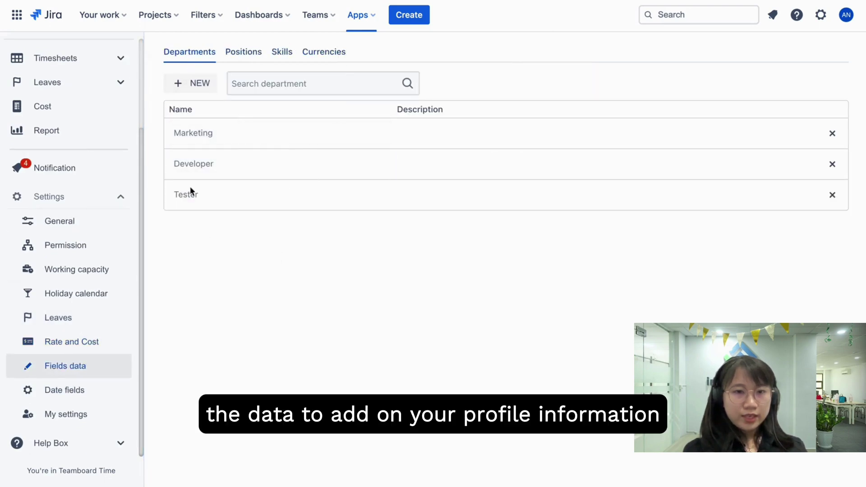
click(66, 391)
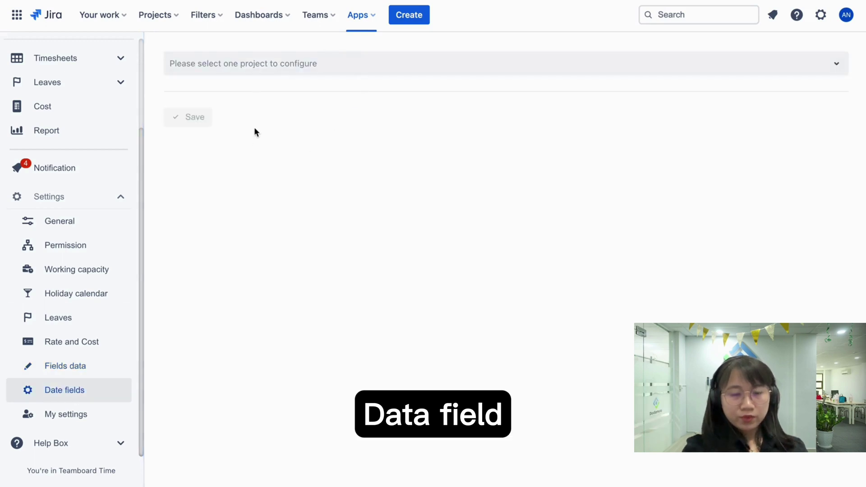
Search 'develop' and select the Development project for date fields, then go to My settings.
click(278, 68)
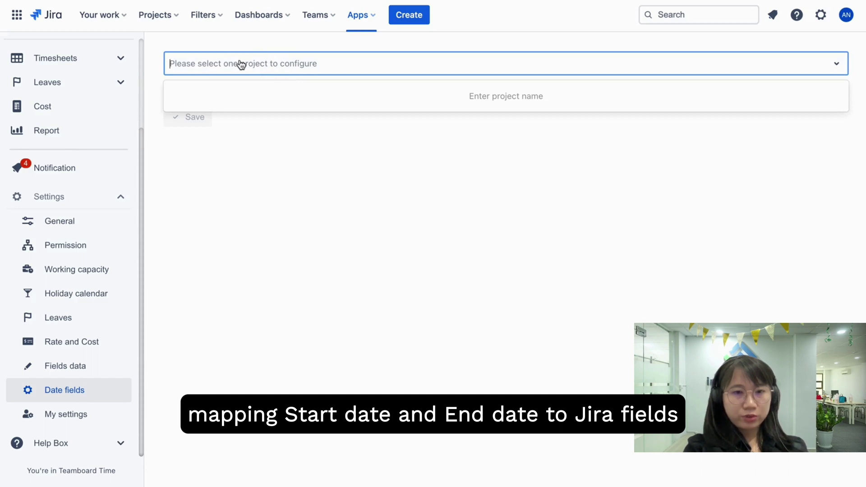
text(deve)
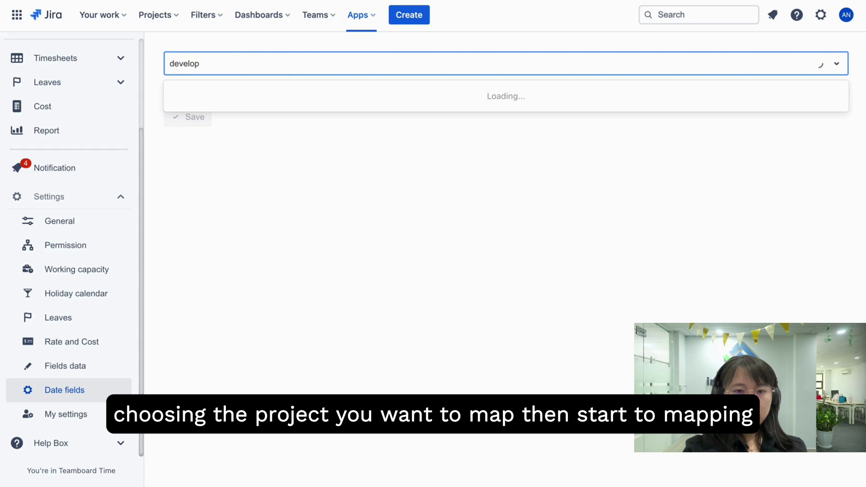
text(lop)
click(301, 93)
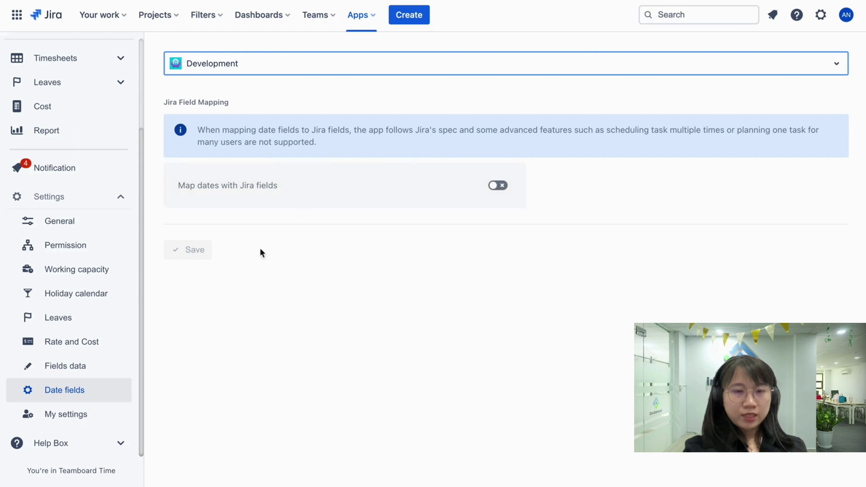
click(65, 414)
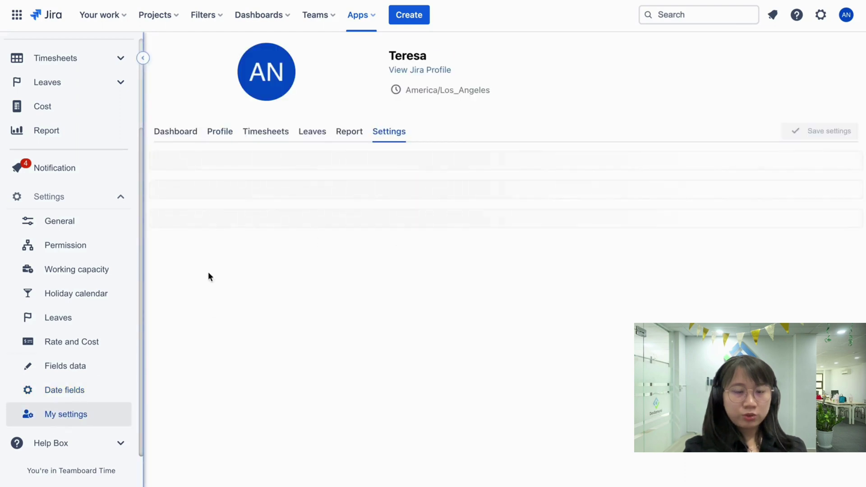
Scroll through My settings and expand the Help Box options.
scroll(410, 273, down, 4)
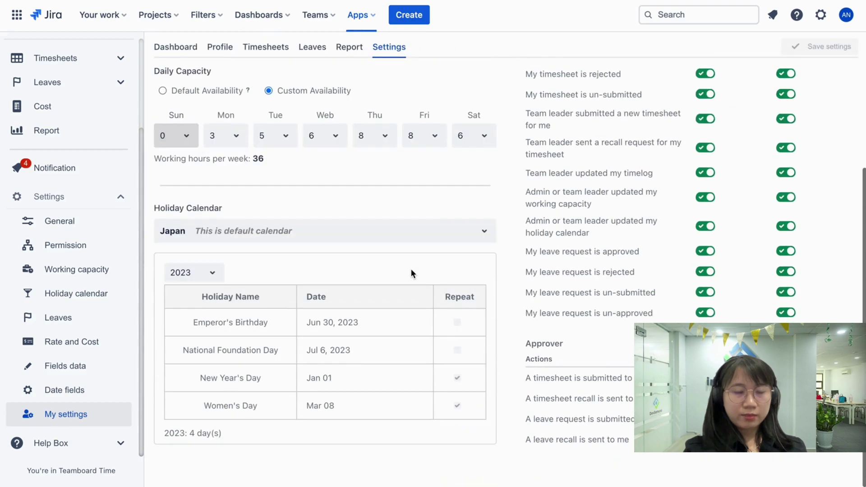
scroll(410, 273, up, 4)
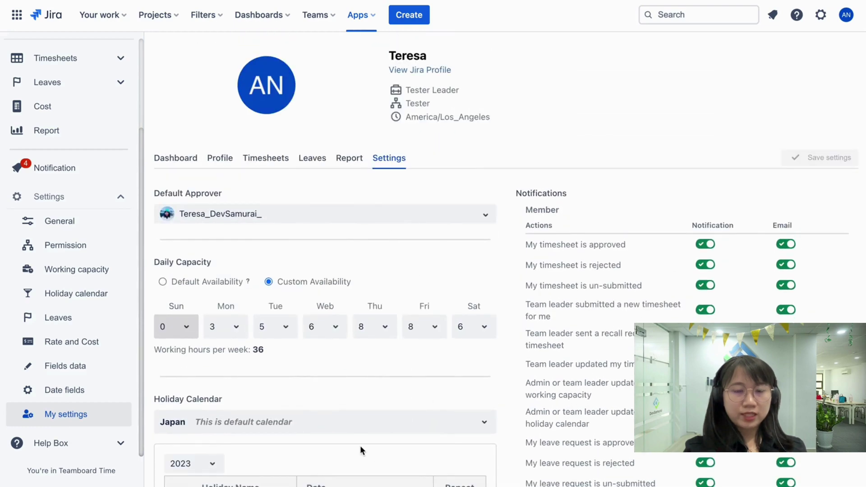
scroll(360, 445, down, 4)
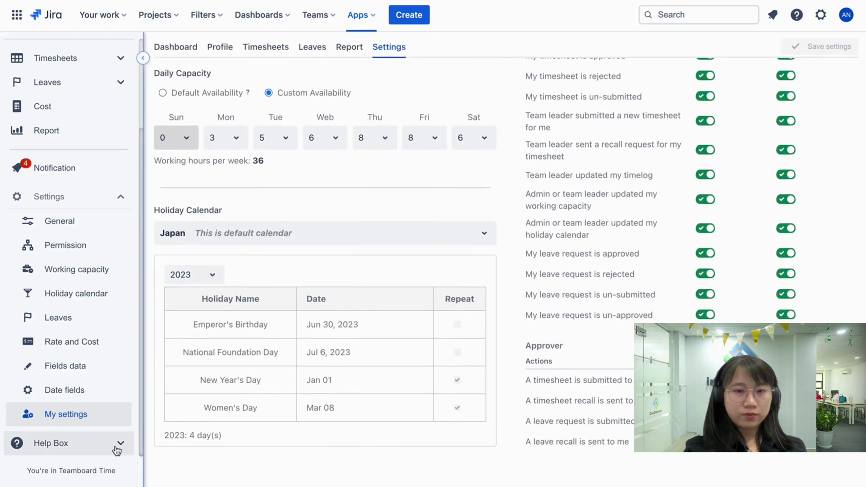
click(118, 446)
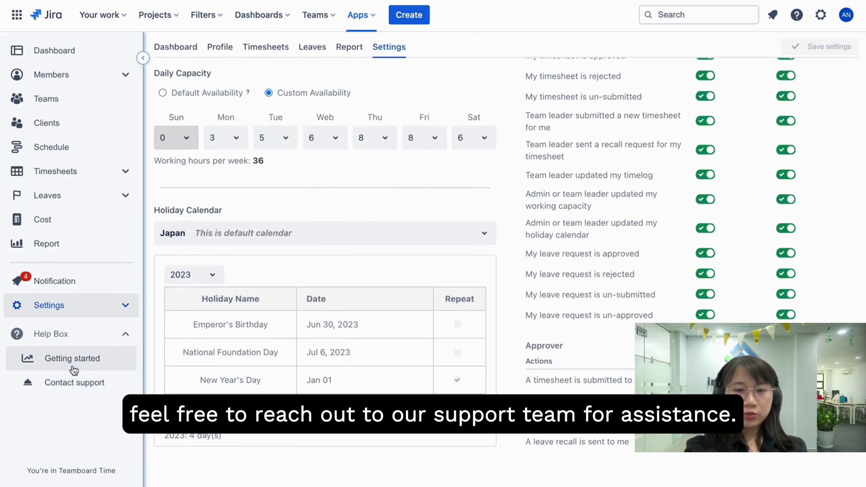
Expand the Japan holiday calendar to list its four 2023 holidays.
scroll(527, 263, up, 3)
scroll(527, 261, up, 2)
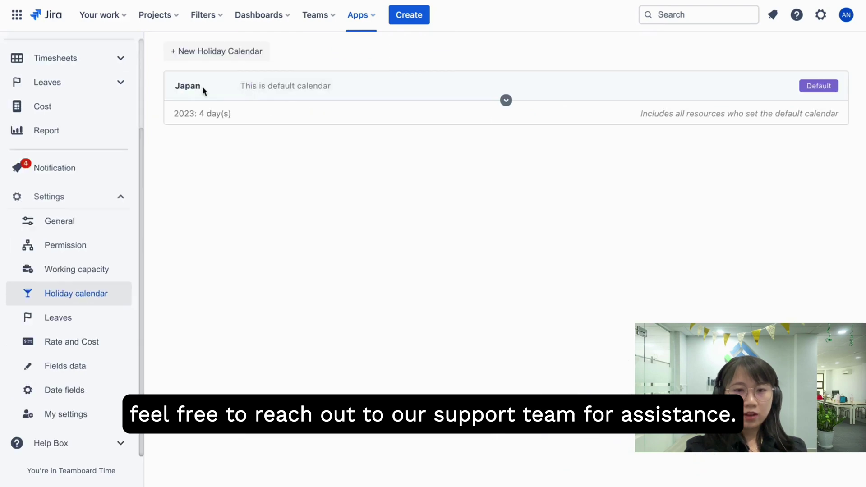
click(192, 87)
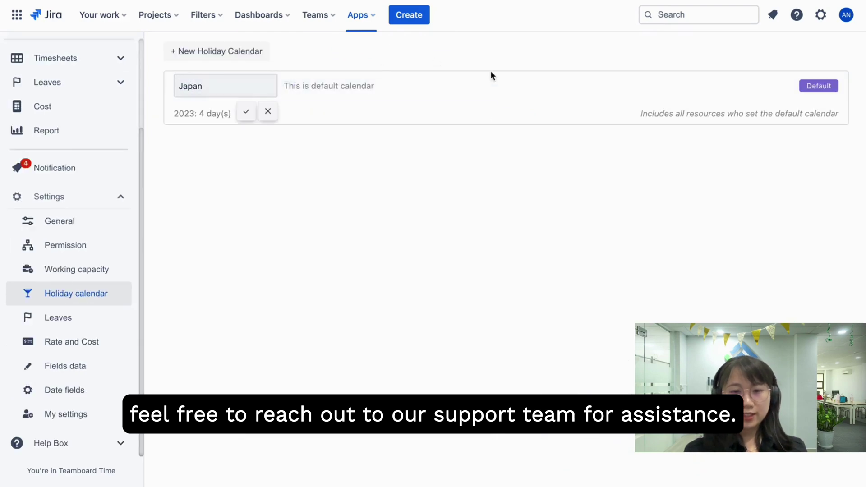
click(506, 100)
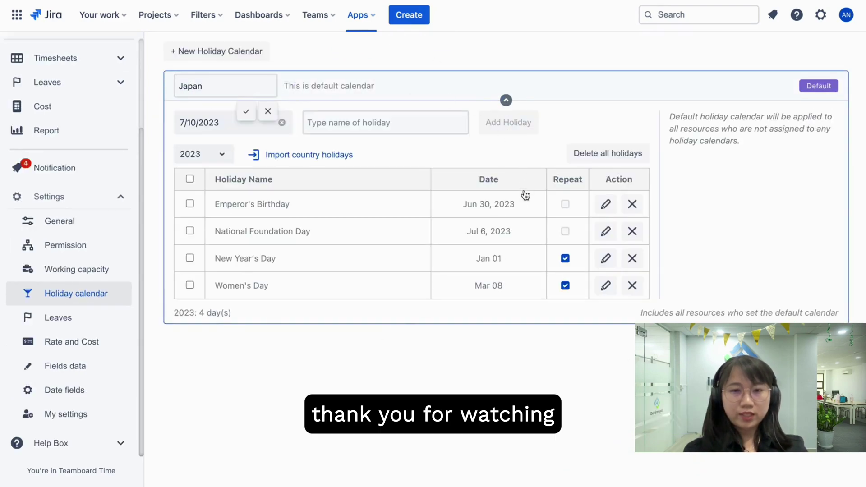